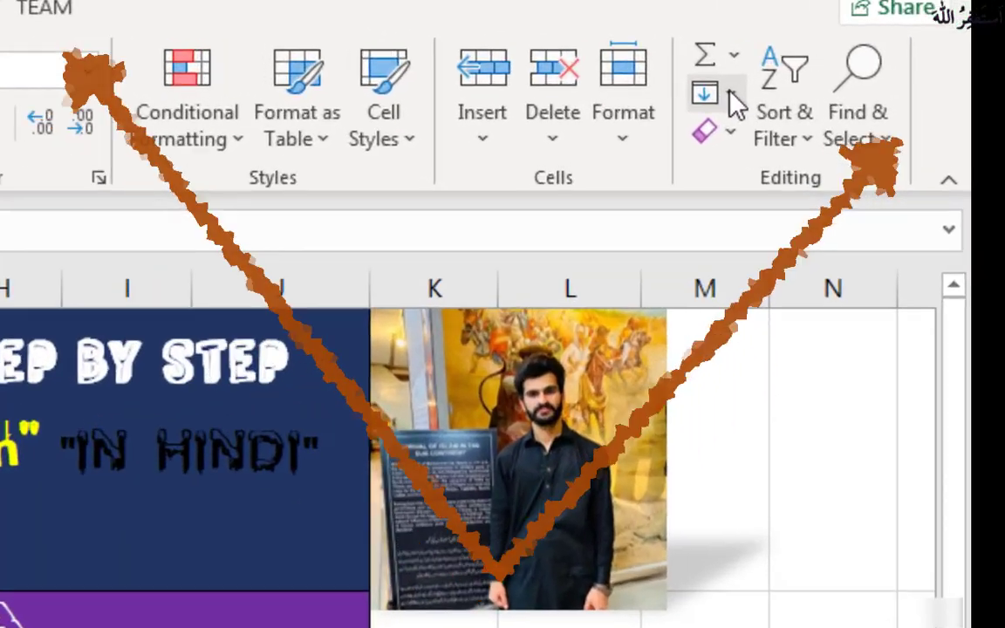
# Step: Open the Fill Series dialog to view its options and close it without filling anything
pyautogui.click(890, 81)
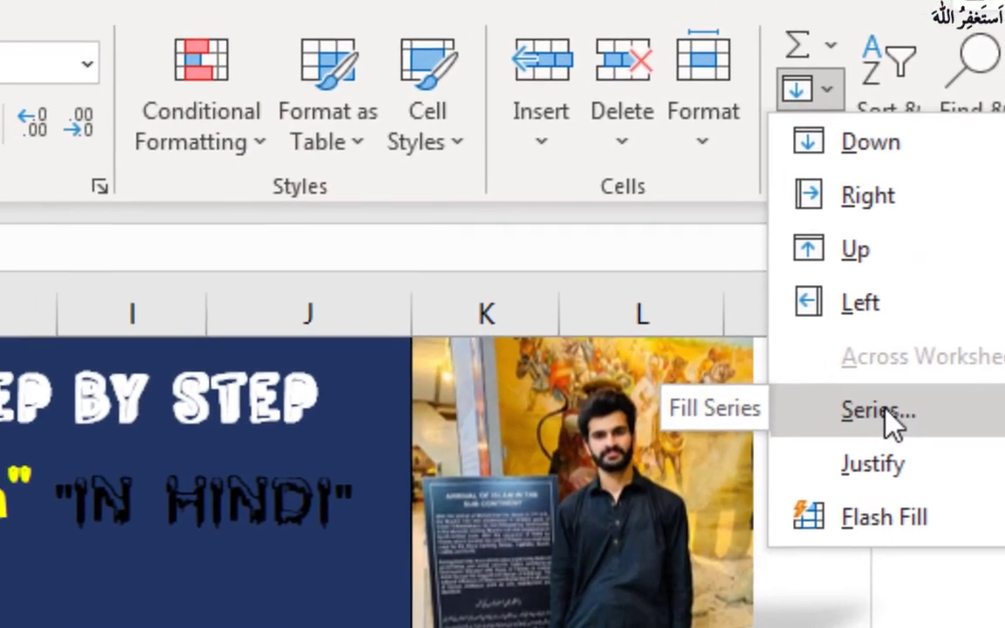
pyautogui.click(749, 424)
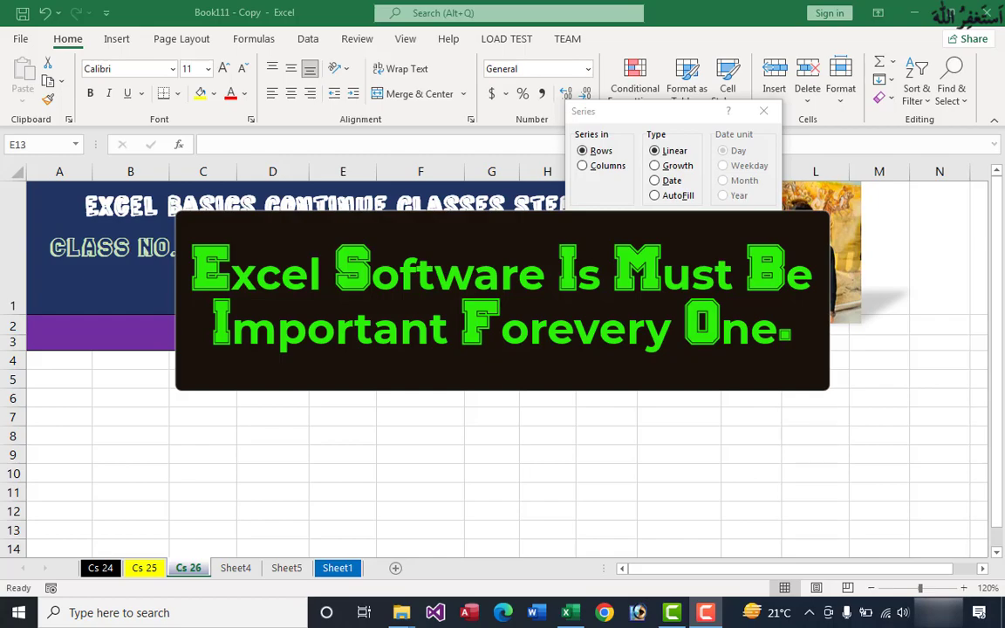
pyautogui.press('Escape')
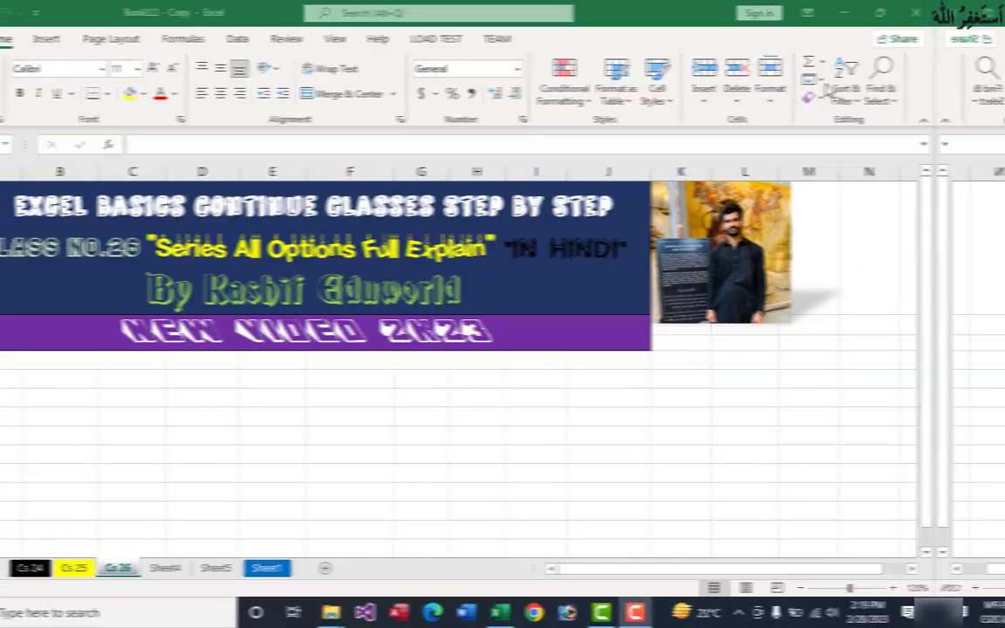
pyautogui.click(891, 85)
pyautogui.click(926, 210)
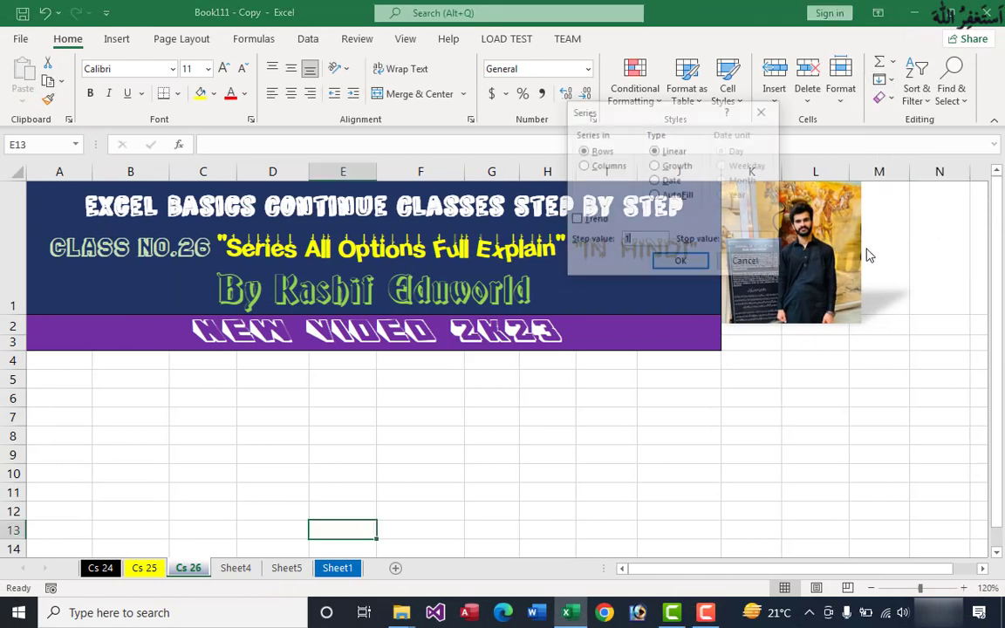
pyautogui.click(749, 264)
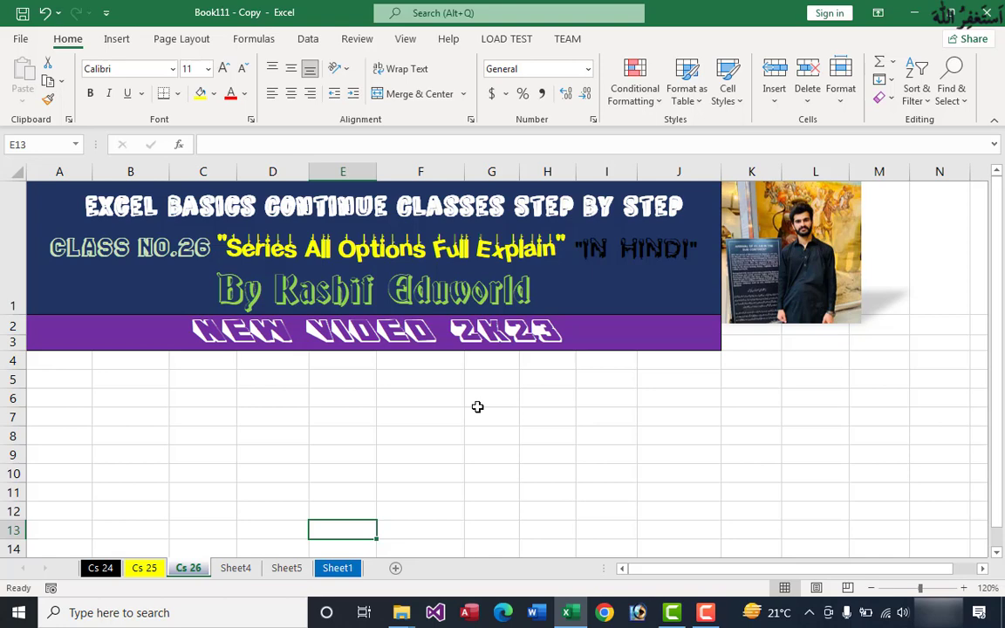
# Step: Move the Series dialog over the sheet header, examine its direction, type, date unit, trend, step and stop options, and dismiss it
pyautogui.press('alt')
pyautogui.press('h')
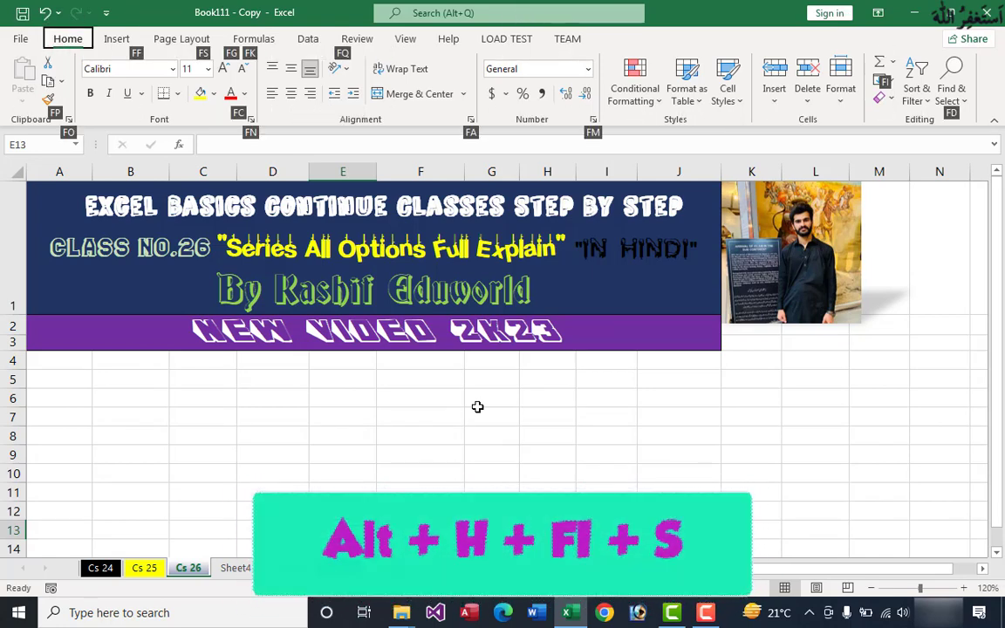
pyautogui.press('f')
pyautogui.press('i')
pyautogui.press('s')
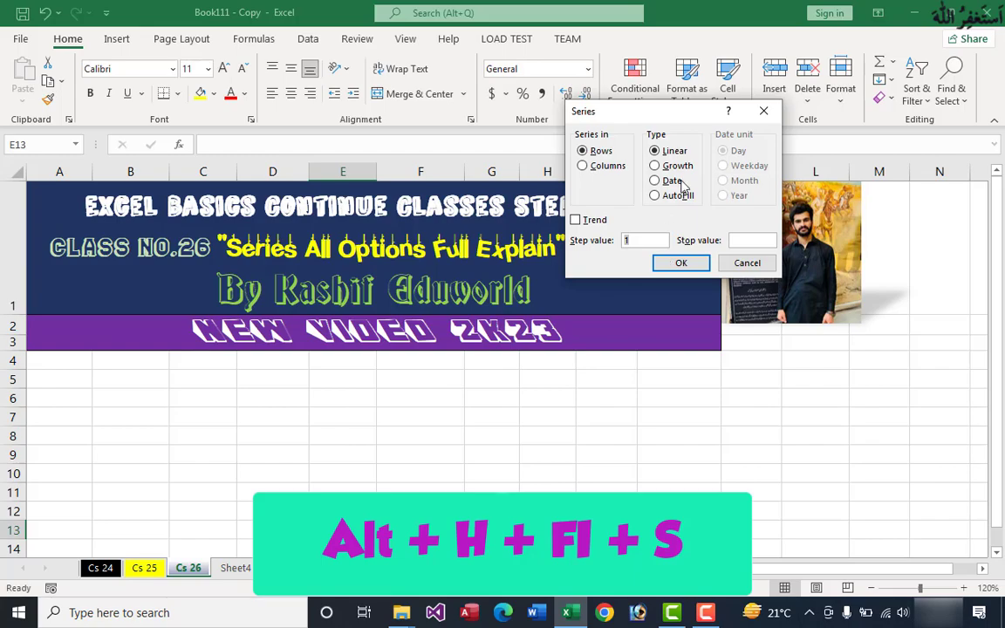
pyautogui.moveTo(673, 121); pyautogui.dragTo(487, 148)
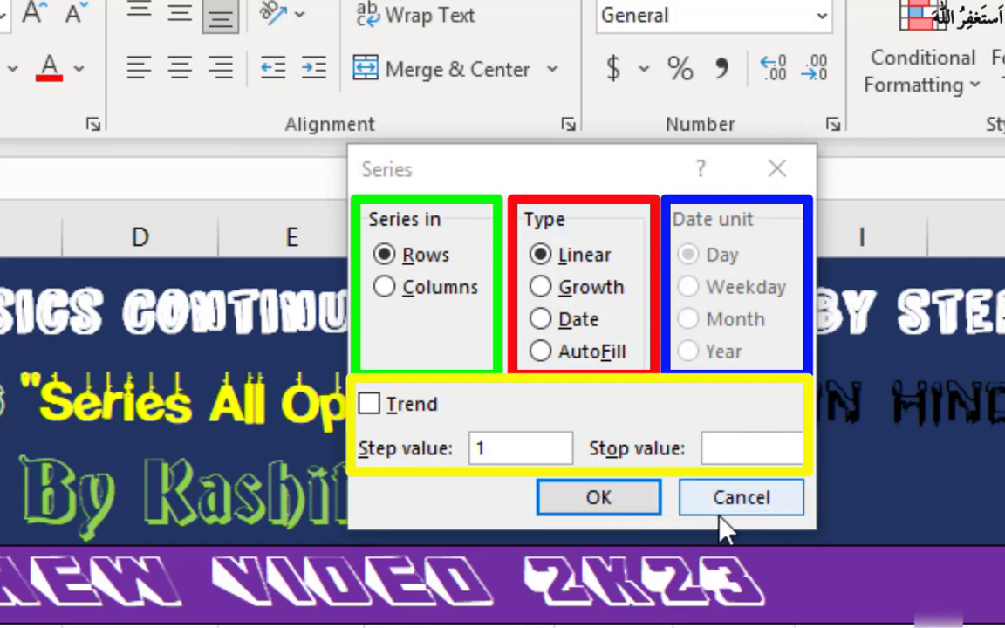
pyautogui.click(744, 515)
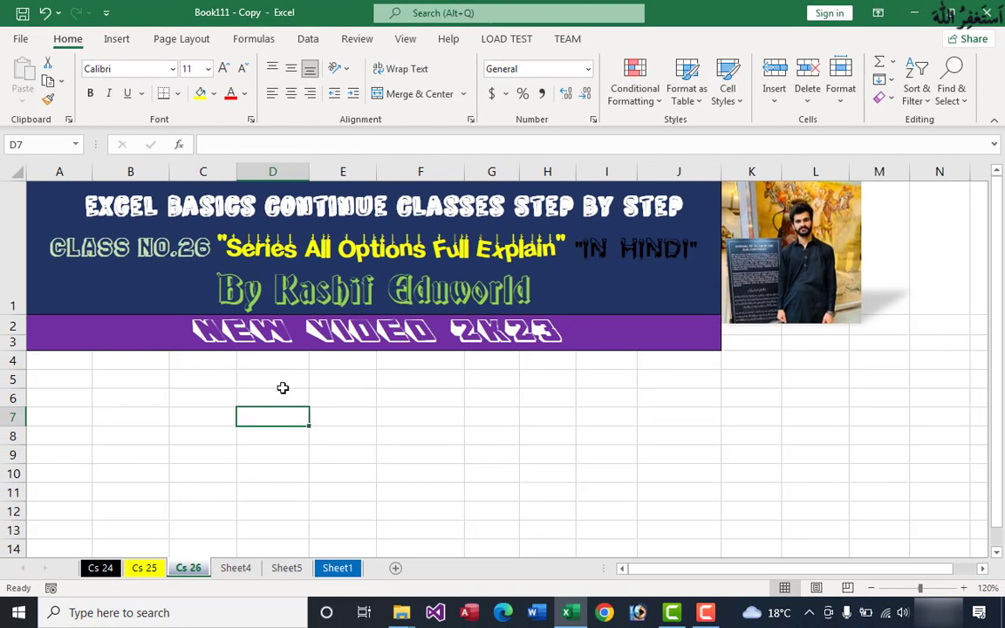
# Step: Enter 1 in cell D5 as the series starting value
pyautogui.click(278, 378)
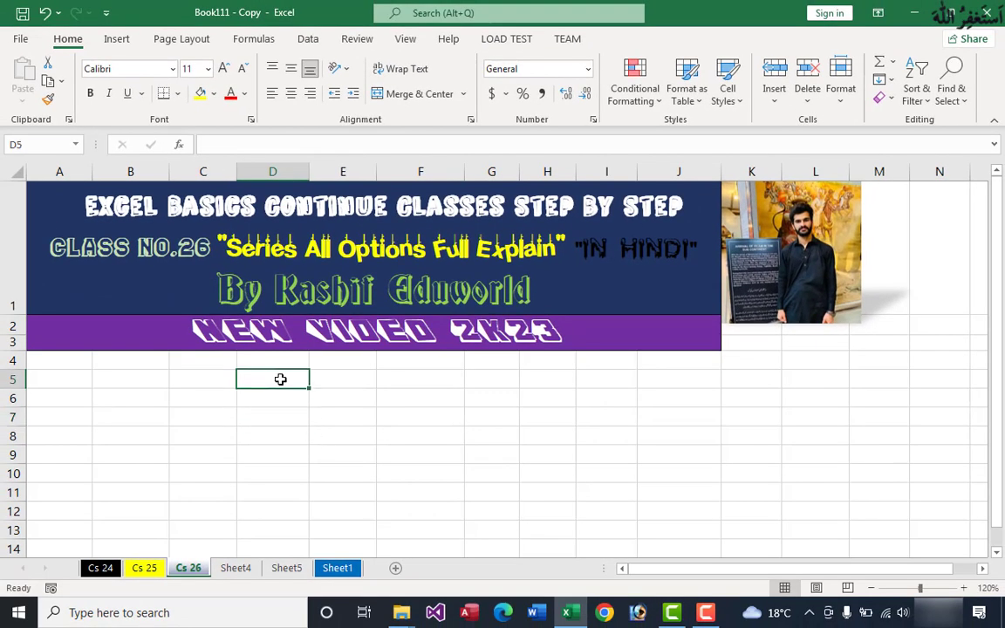
pyautogui.write('1')
pyautogui.click(334, 415)
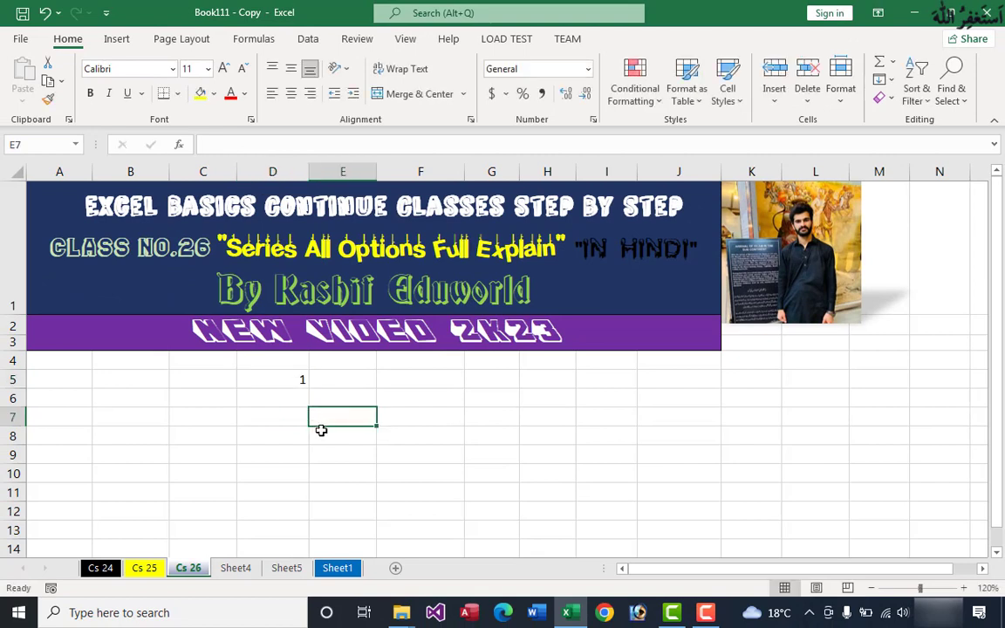
# Step: Fill a linear series down the column from D5 with step value 1 and stop value 10
pyautogui.click(274, 379)
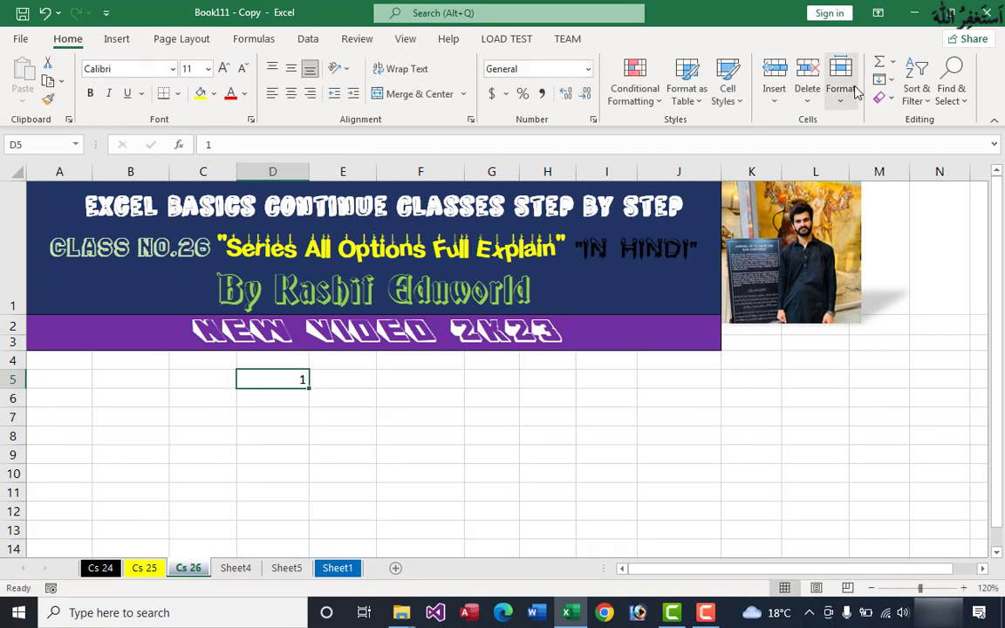
pyautogui.click(892, 83)
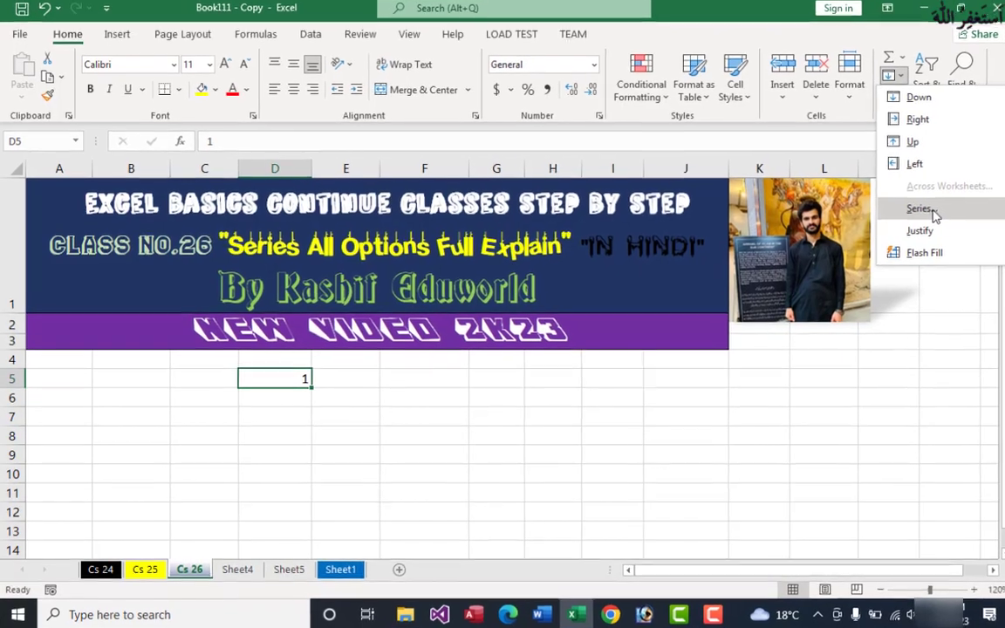
pyautogui.click(886, 208)
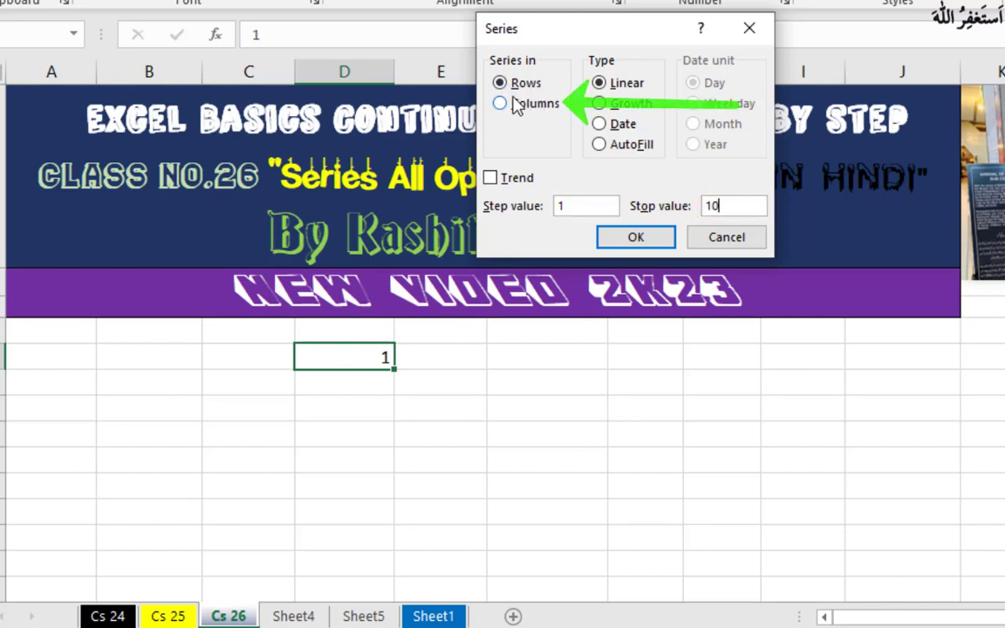
pyautogui.click(506, 105)
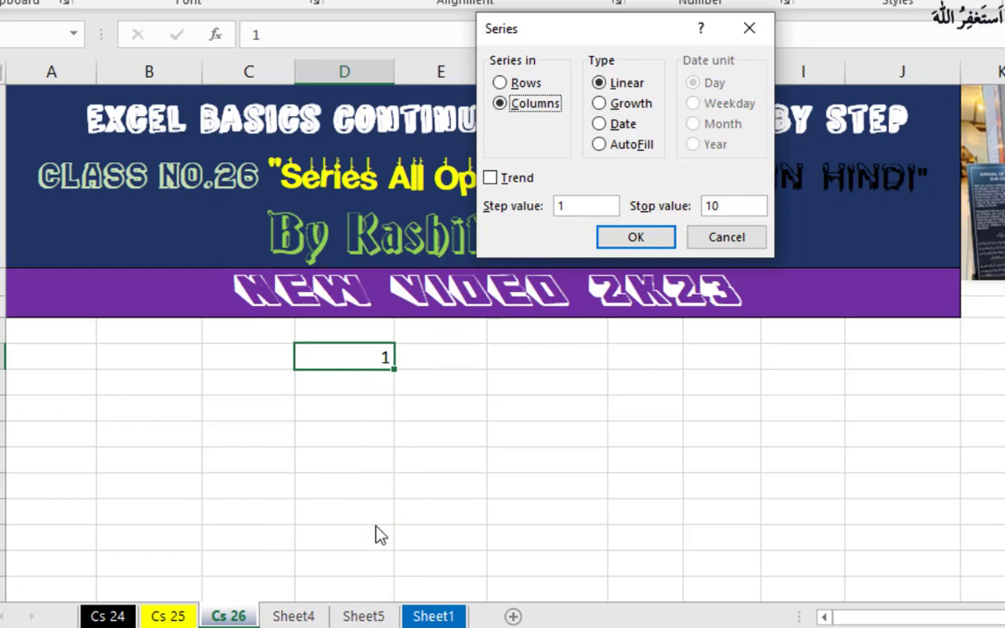
pyautogui.click(622, 246)
pyautogui.scroll(-3, 458, 438)
pyautogui.scroll(1, 451, 421)
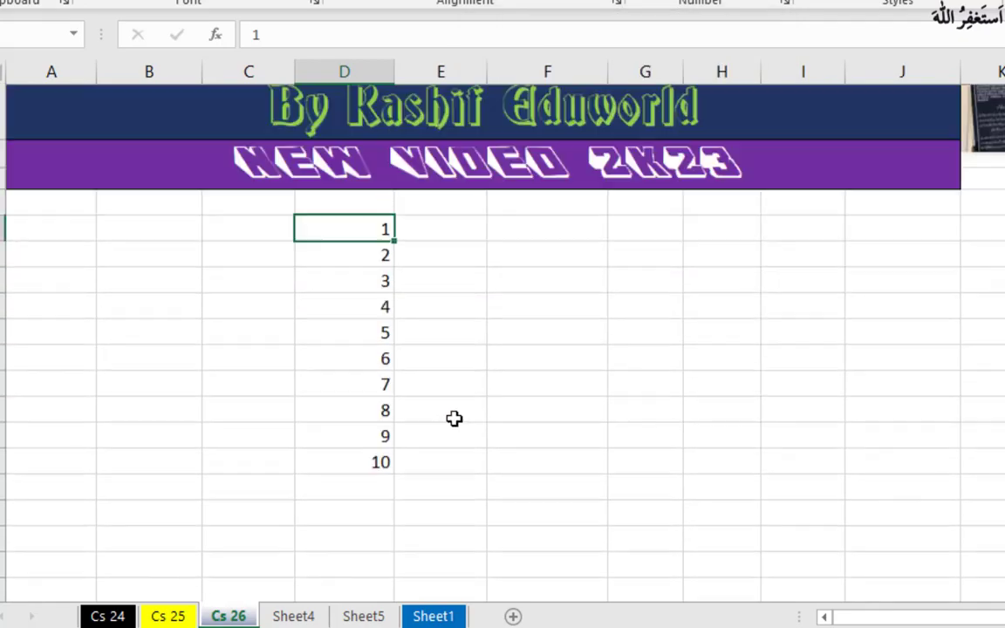
pyautogui.scroll(2, 453, 419)
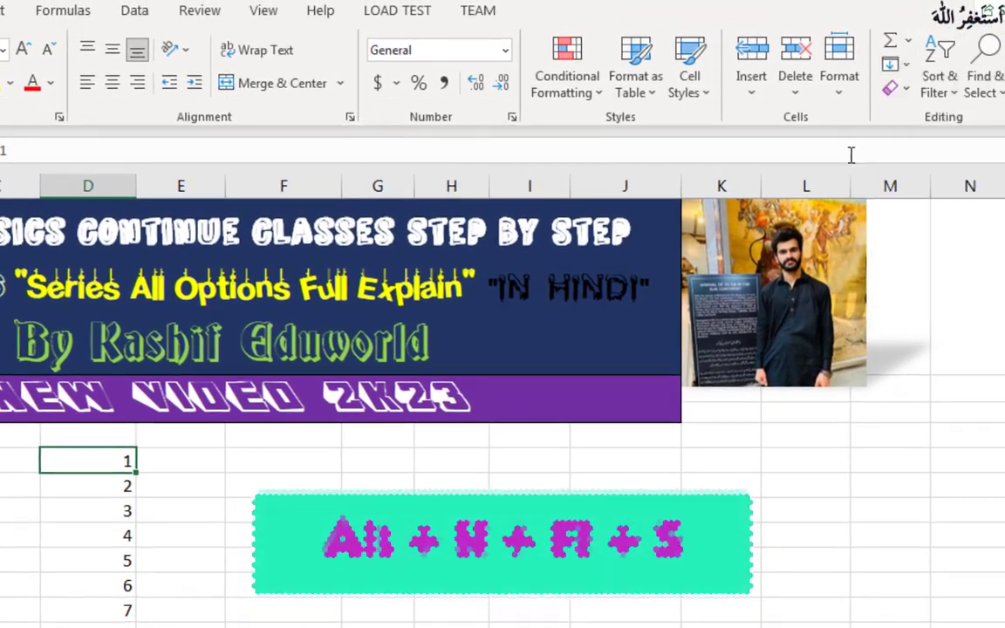
# Step: Fill a linear series across the row from D5 with step value 1 and stop value 10
pyautogui.hotkey('alt', 'h')
pyautogui.press('f')
pyautogui.press('i')
pyautogui.press('s')
pyautogui.click(448, 315)
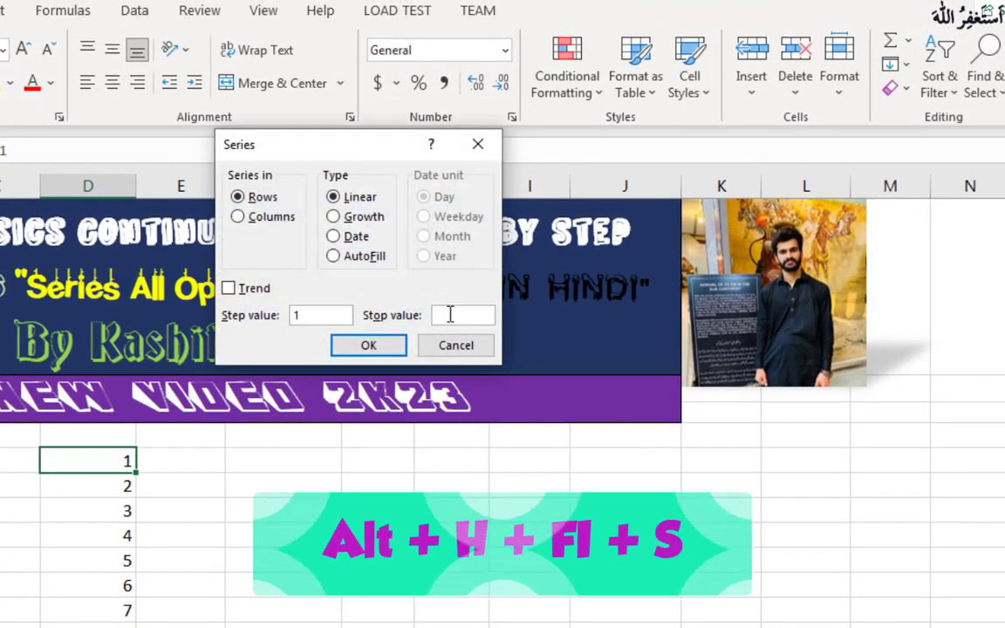
pyautogui.write('10')
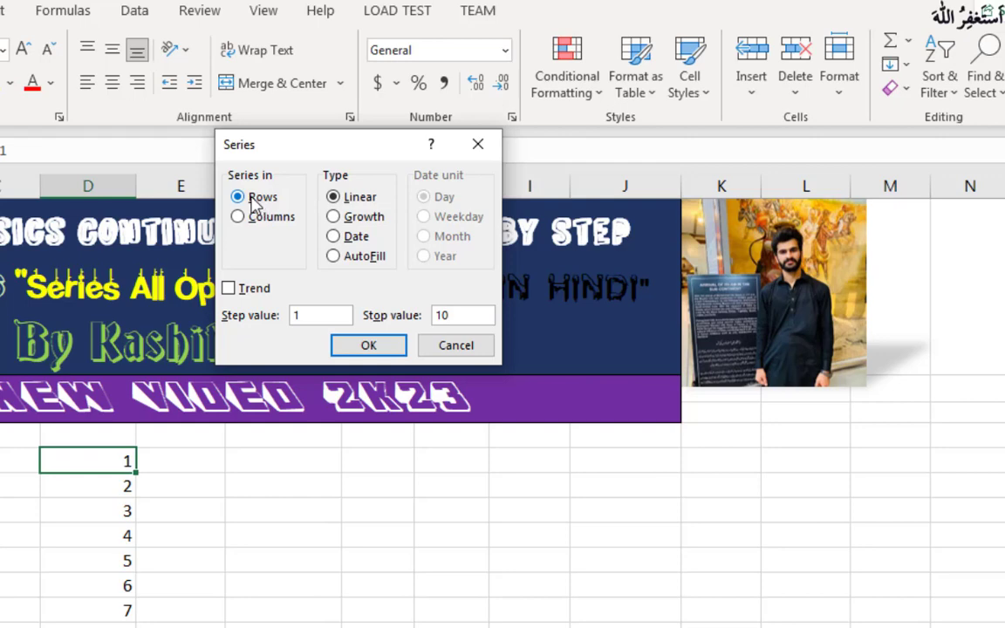
pyautogui.click(359, 346)
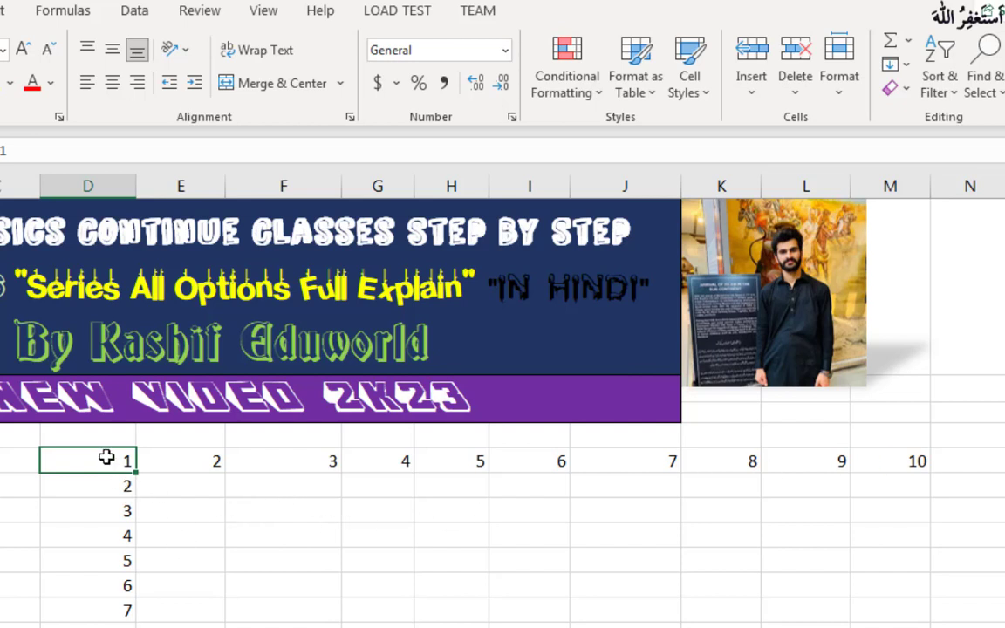
# Step: Undo the row and column series fills, keeping only the starting value in D5
pyautogui.click(150, 482)
pyautogui.click(126, 464)
pyautogui.hotkey('ctrl', 'z')
pyautogui.hotkey('ctrl', 'z')
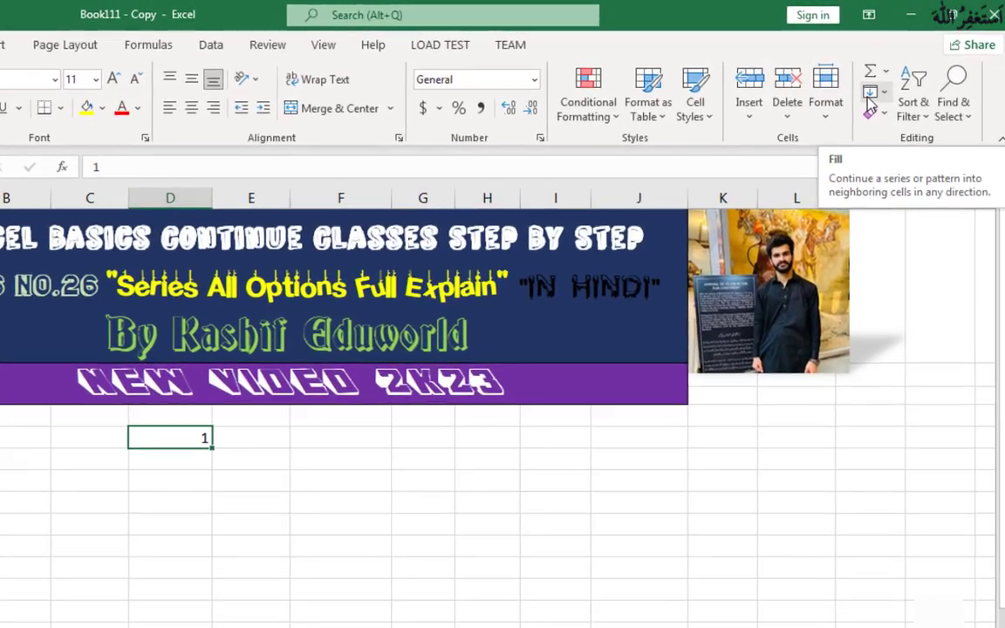
# Step: Try the Rows, Columns, Linear and Growth options in the Series dialog for the empty cell F6 without applying them
pyautogui.click(563, 198)
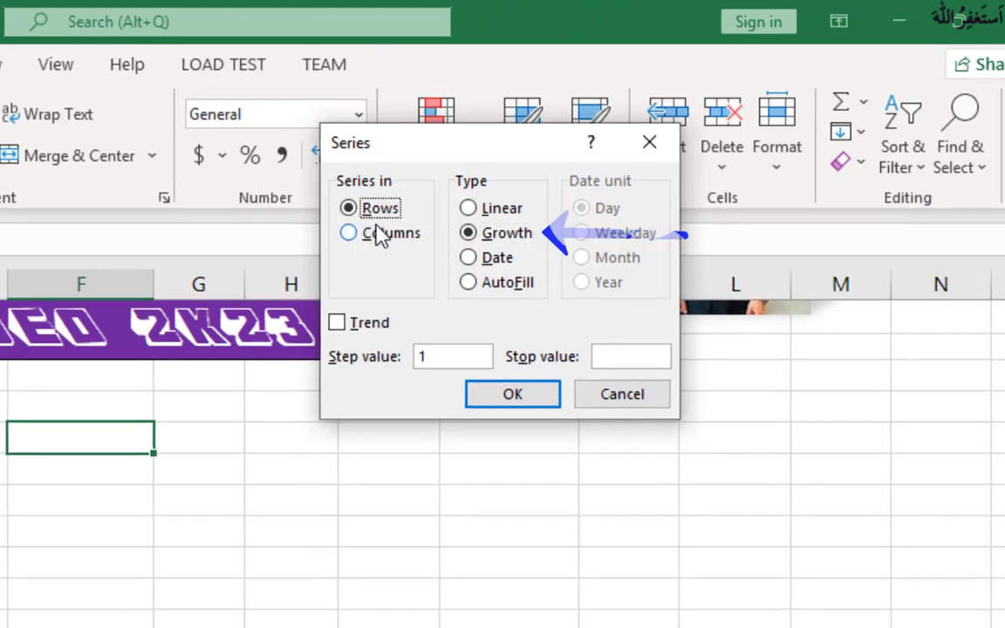
pyautogui.click(467, 179)
pyautogui.click(380, 232)
pyautogui.click(382, 207)
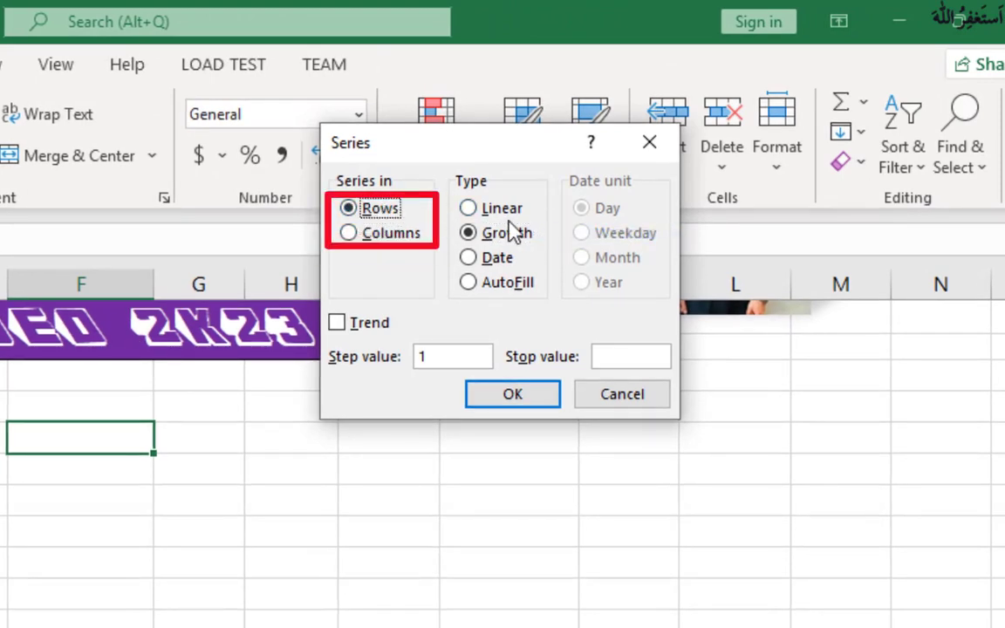
pyautogui.click(469, 210)
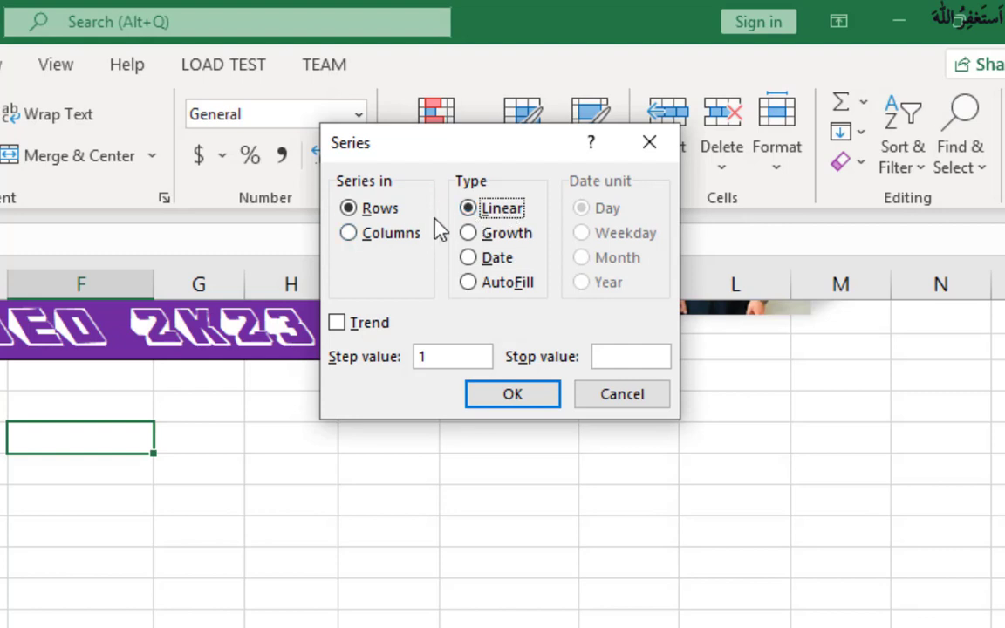
pyautogui.click(505, 235)
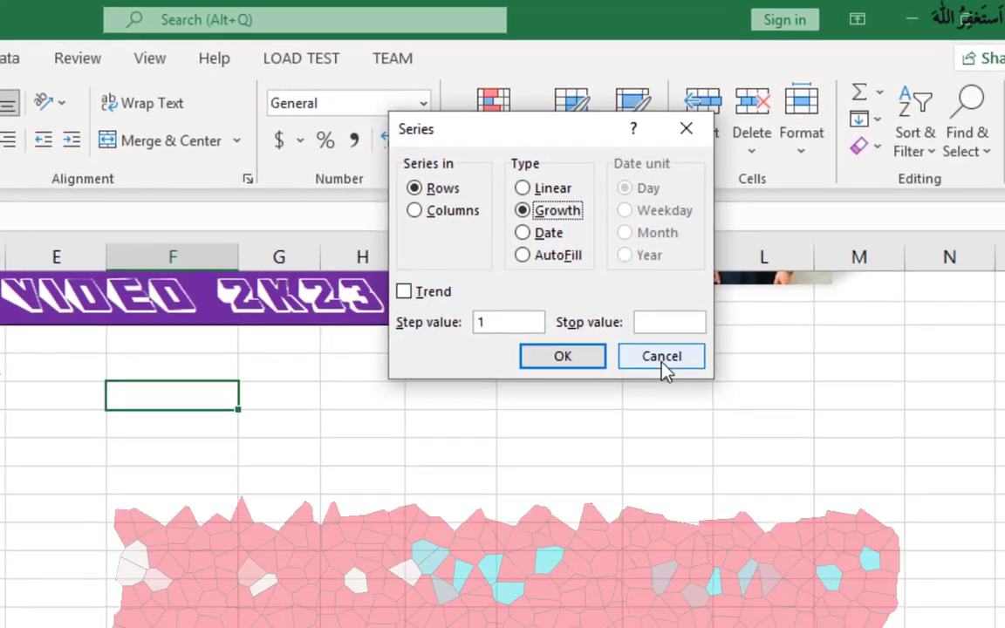
pyautogui.click(647, 369)
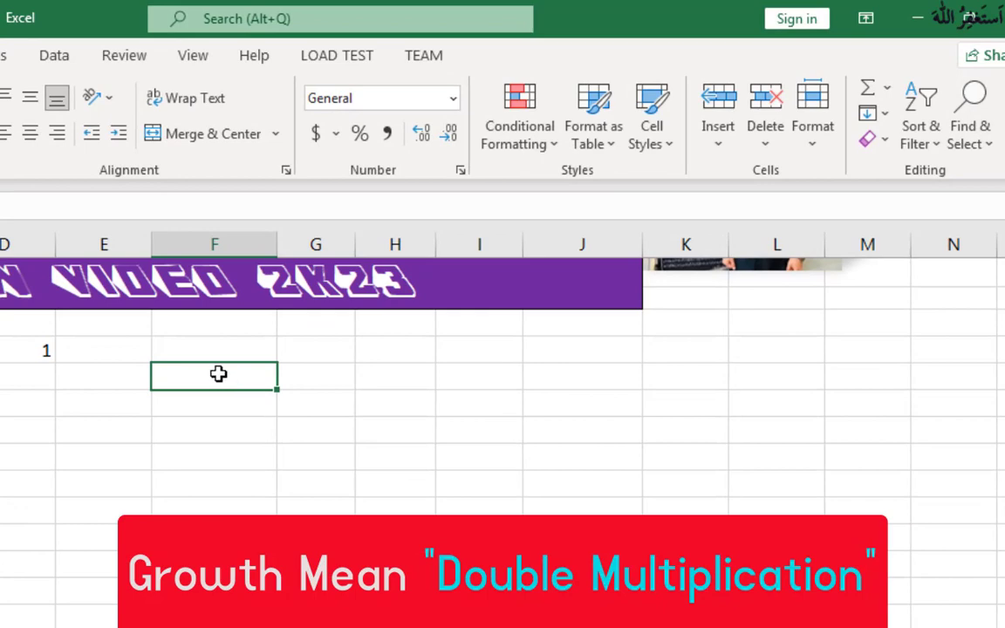
# Step: Enter 2 in cell F6 as the starting value for the growth series
pyautogui.write('2')
pyautogui.press('Return')
pyautogui.click(227, 384)
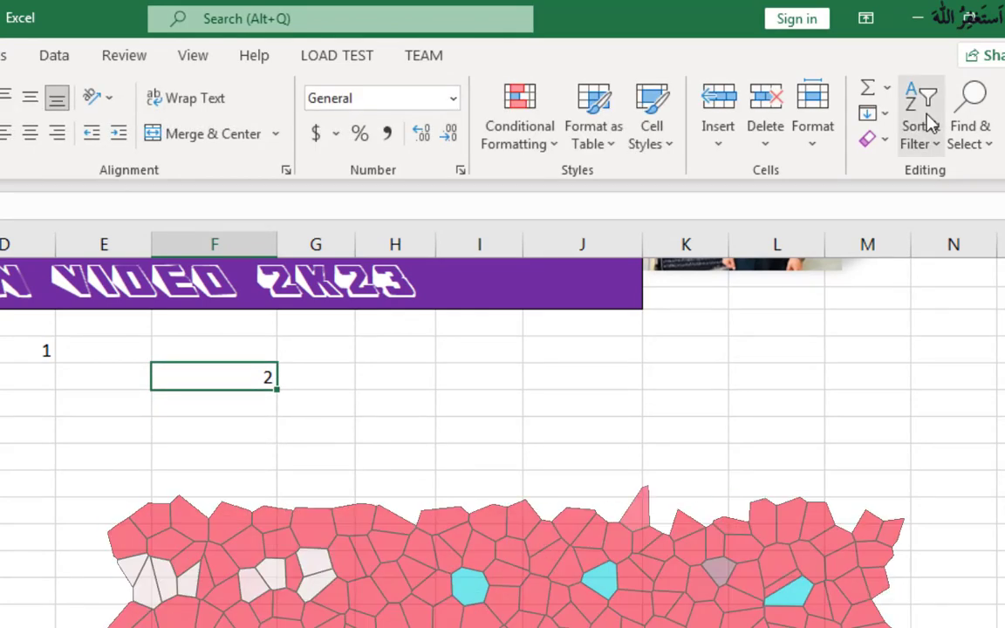
# Step: Fill a growth series down the column from F6 with step value 2 and stop value 300
pyautogui.click(881, 114)
pyautogui.click(906, 299)
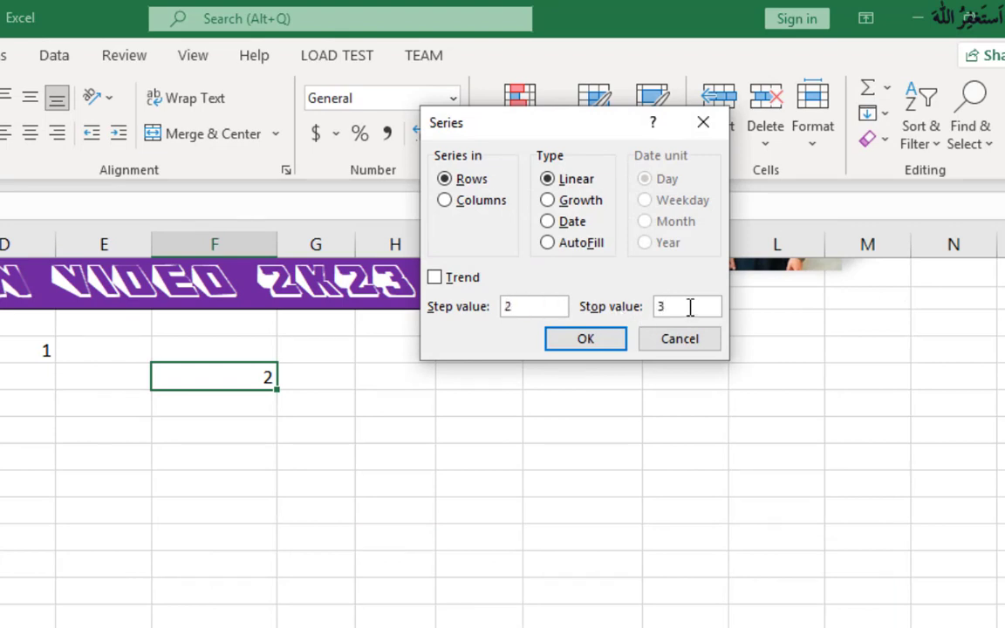
pyautogui.click(548, 202)
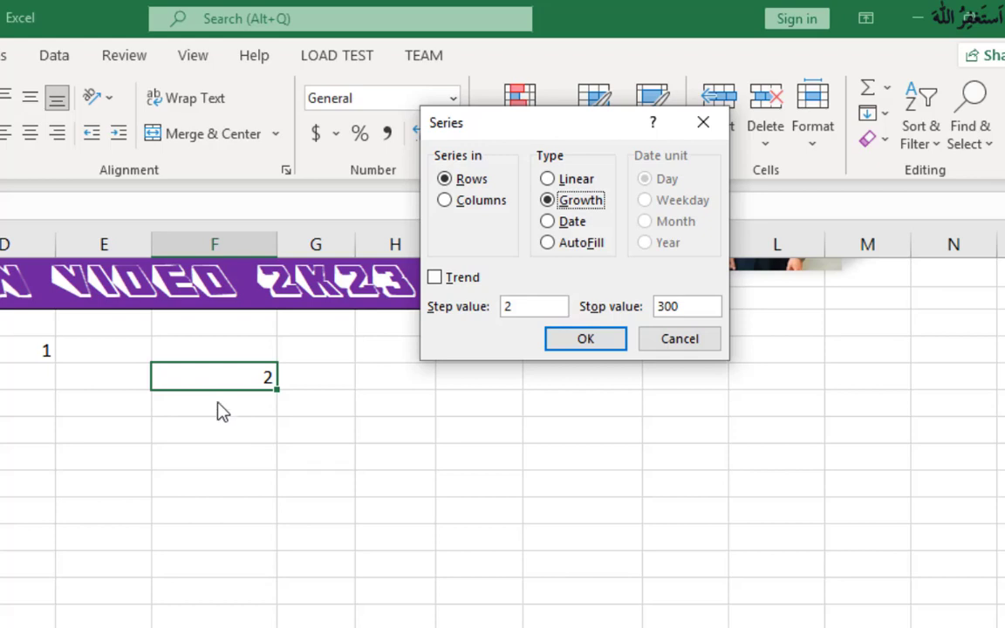
pyautogui.click(691, 306)
pyautogui.click(443, 200)
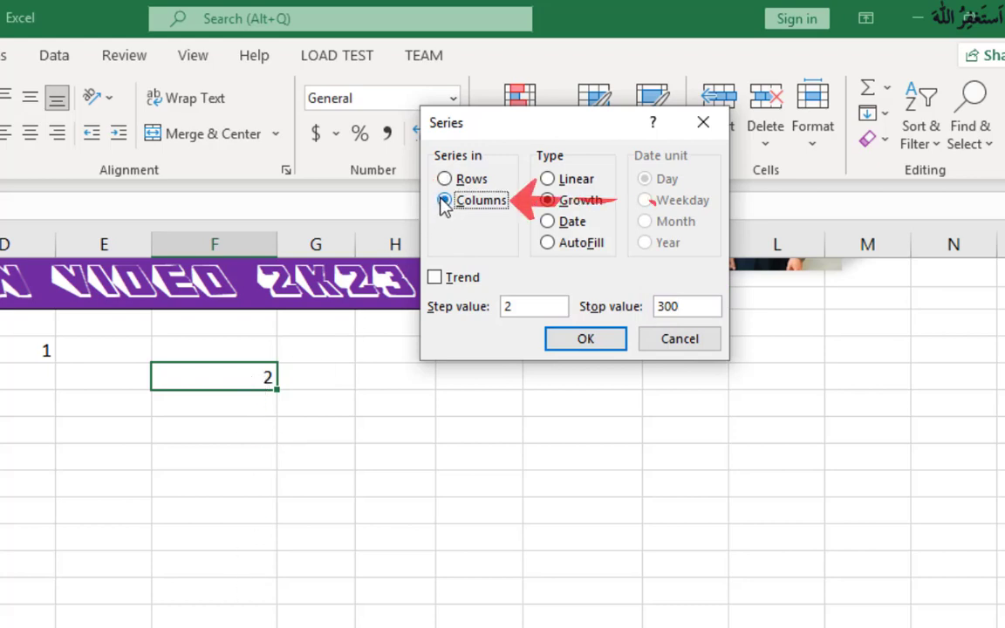
pyautogui.click(602, 343)
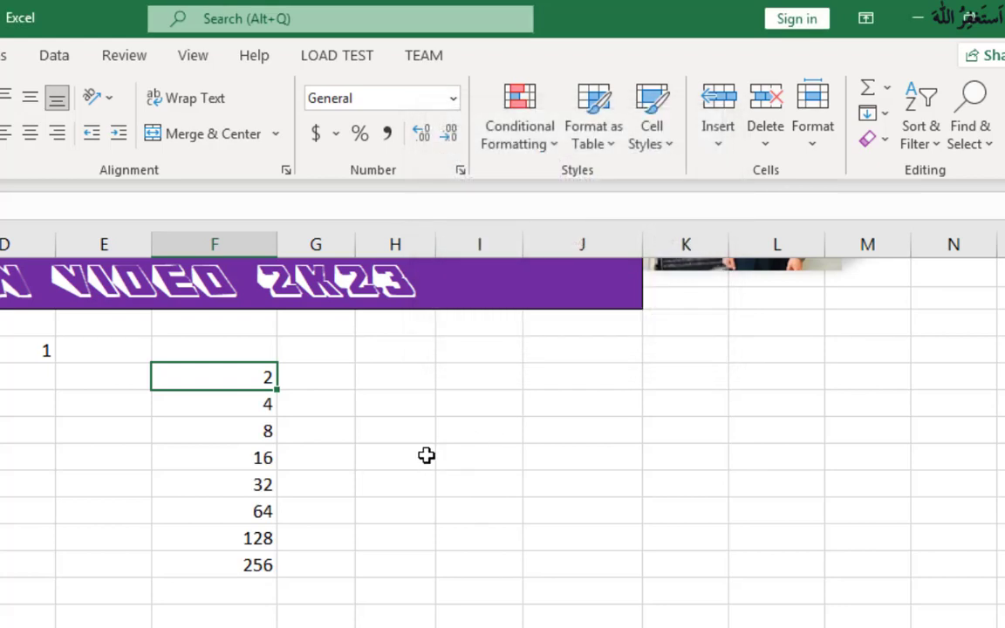
pyautogui.click(262, 429)
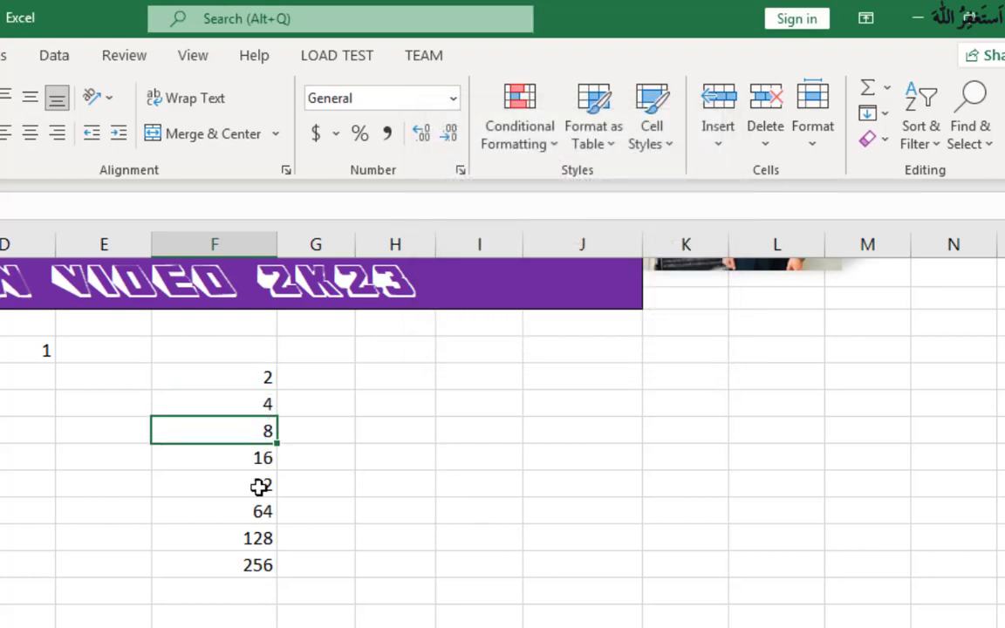
pyautogui.click(263, 482)
pyautogui.click(250, 378)
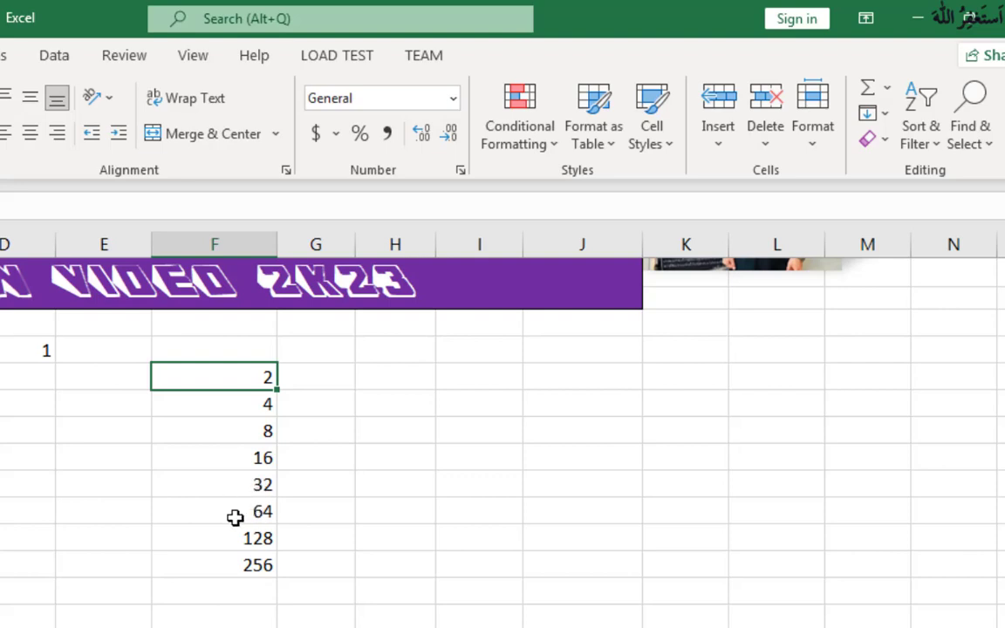
pyautogui.click(259, 567)
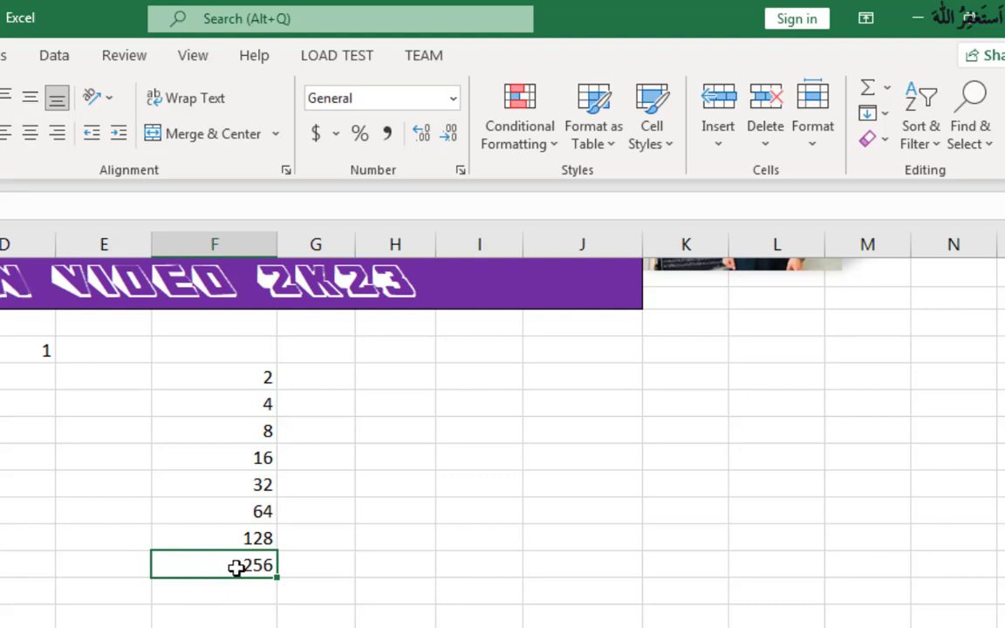
pyautogui.click(251, 589)
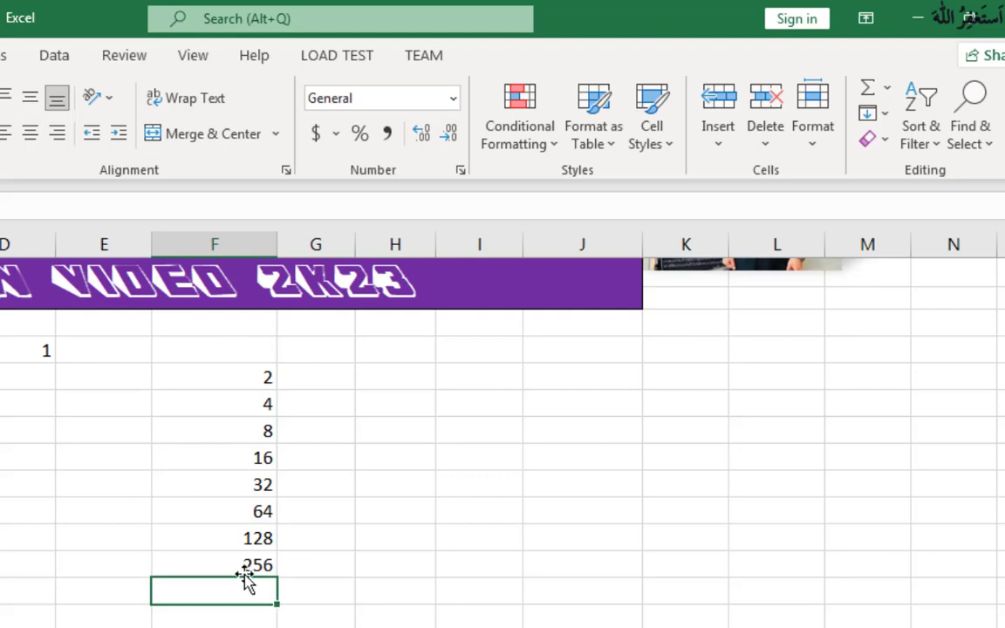
pyautogui.click(247, 569)
pyautogui.click(253, 583)
pyautogui.click(253, 573)
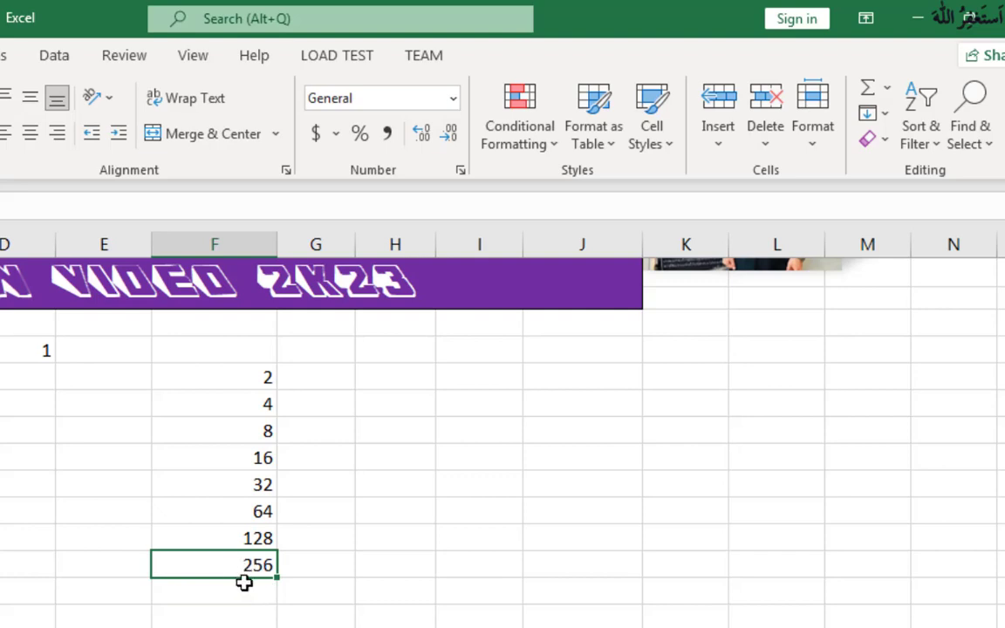
pyautogui.click(245, 588)
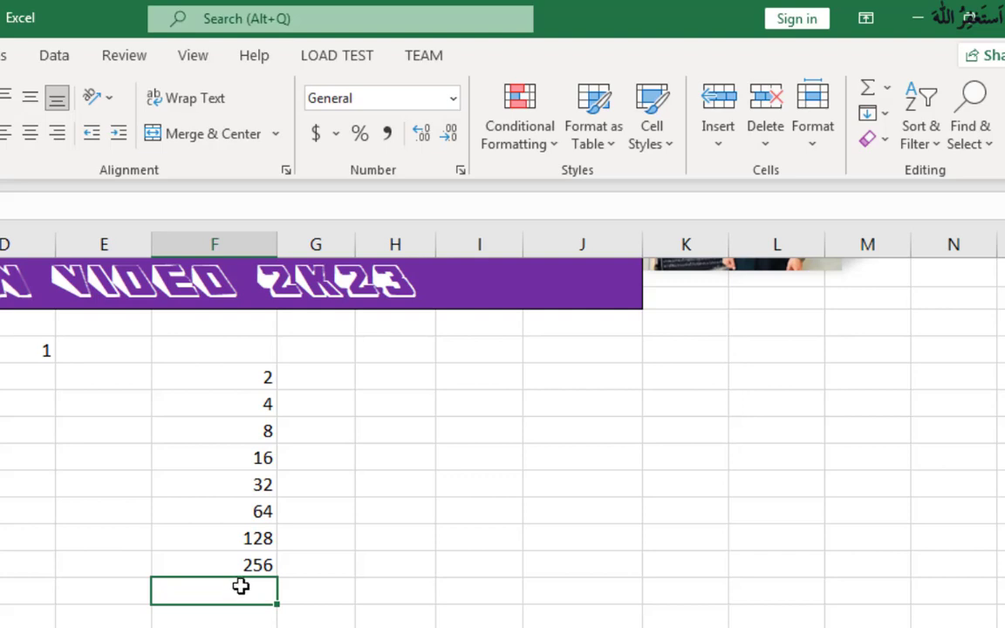
pyautogui.click(241, 563)
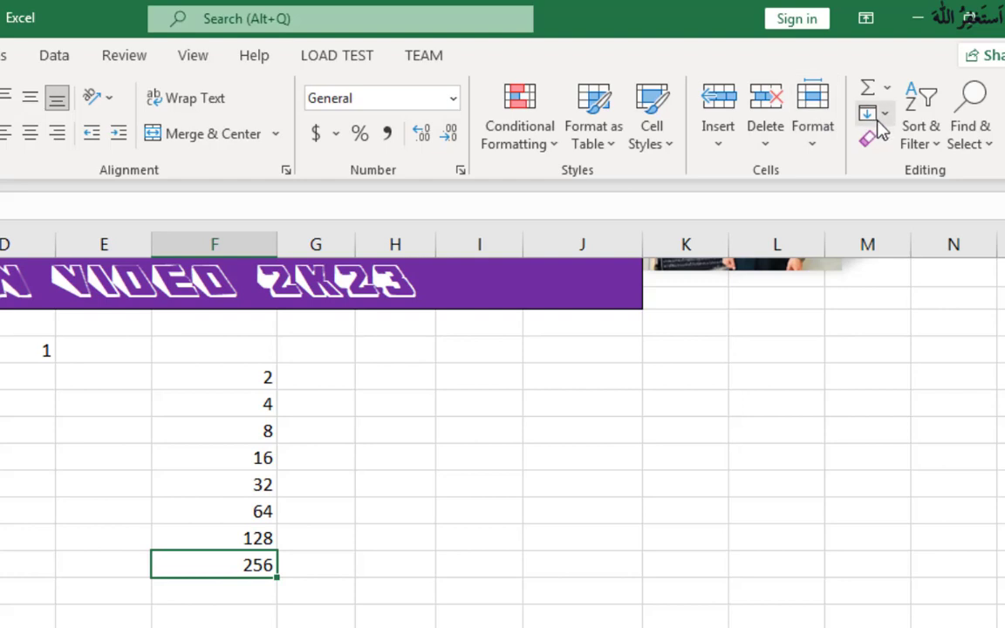
# Step: Enter 3 in cell H6 as the starting value for a row growth series
pyautogui.click(415, 374)
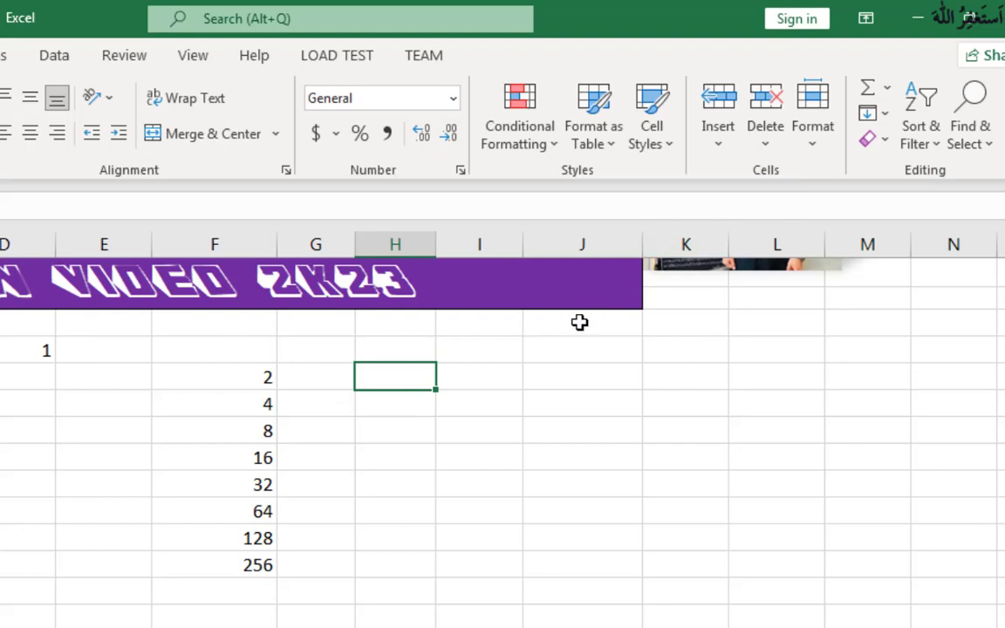
pyautogui.write('3')
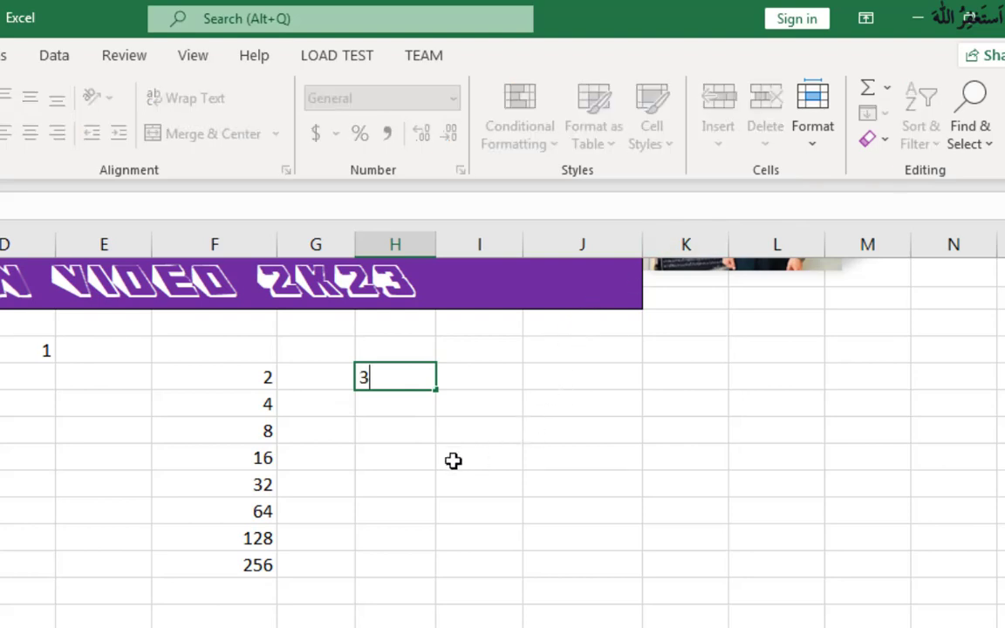
pyautogui.click(453, 459)
pyautogui.click(394, 378)
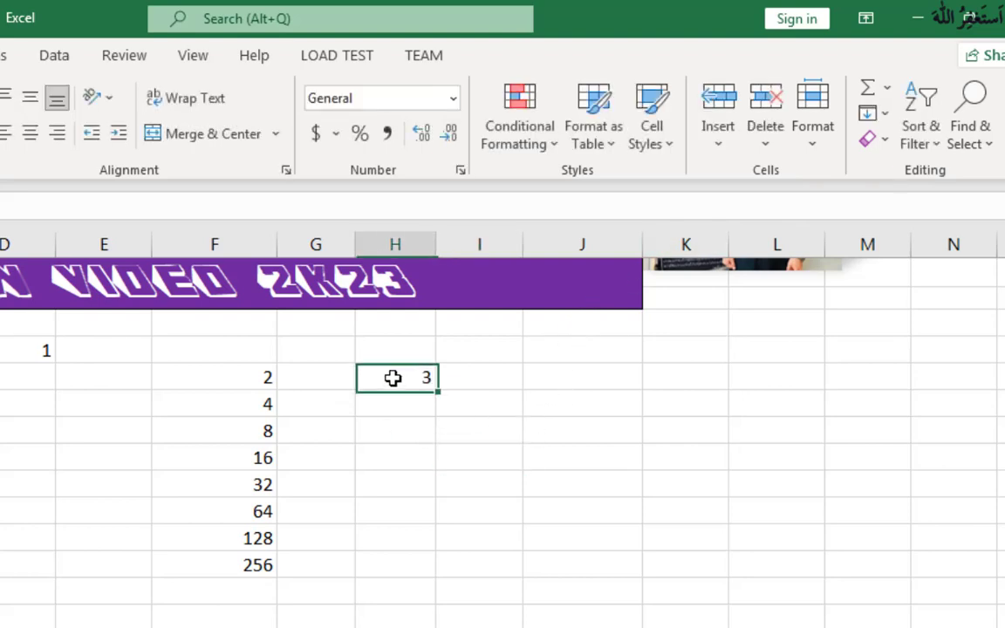
# Step: Fill a growth series across the row from H6 with step value 3 and stop value 300
pyautogui.click(880, 114)
pyautogui.click(907, 301)
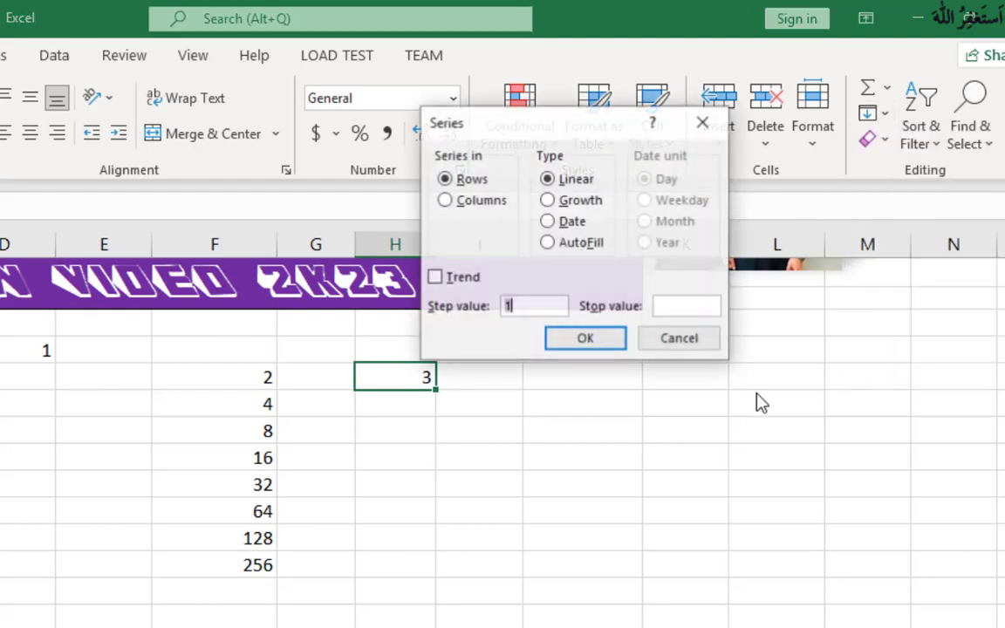
pyautogui.click(535, 306)
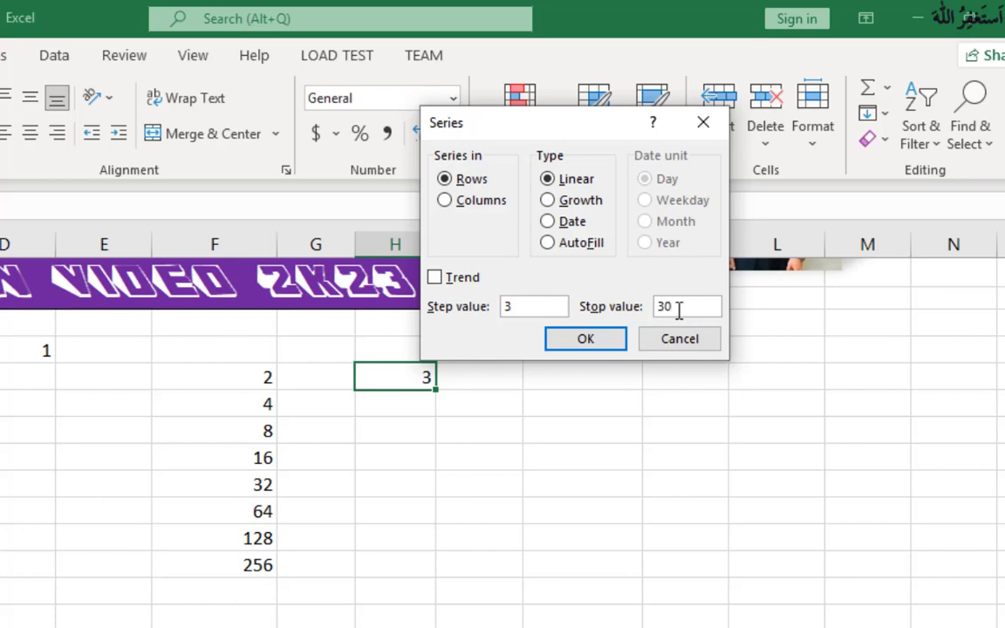
pyautogui.click(567, 206)
pyautogui.click(447, 201)
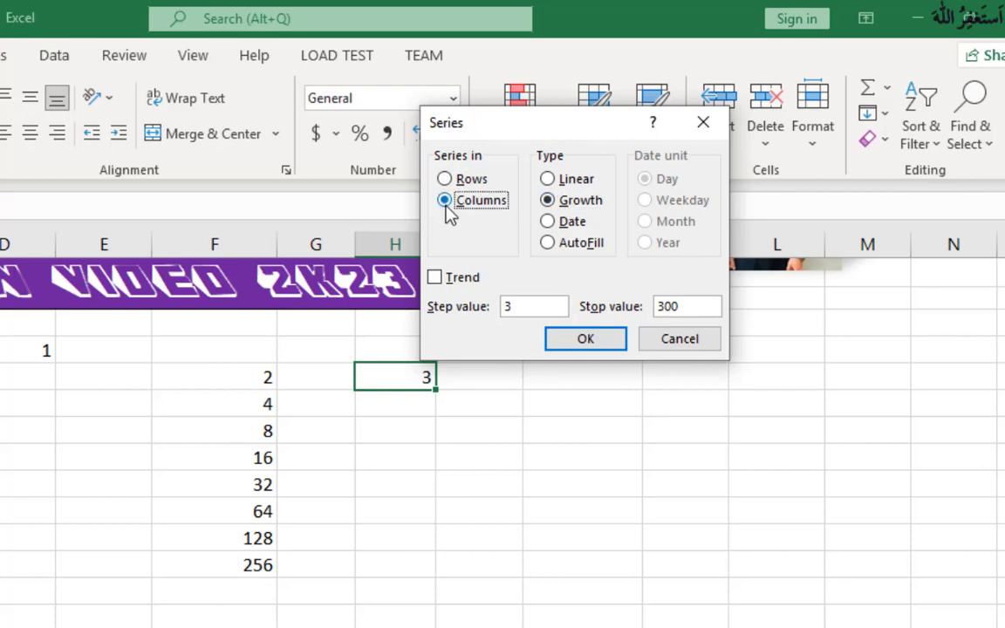
pyautogui.click(446, 180)
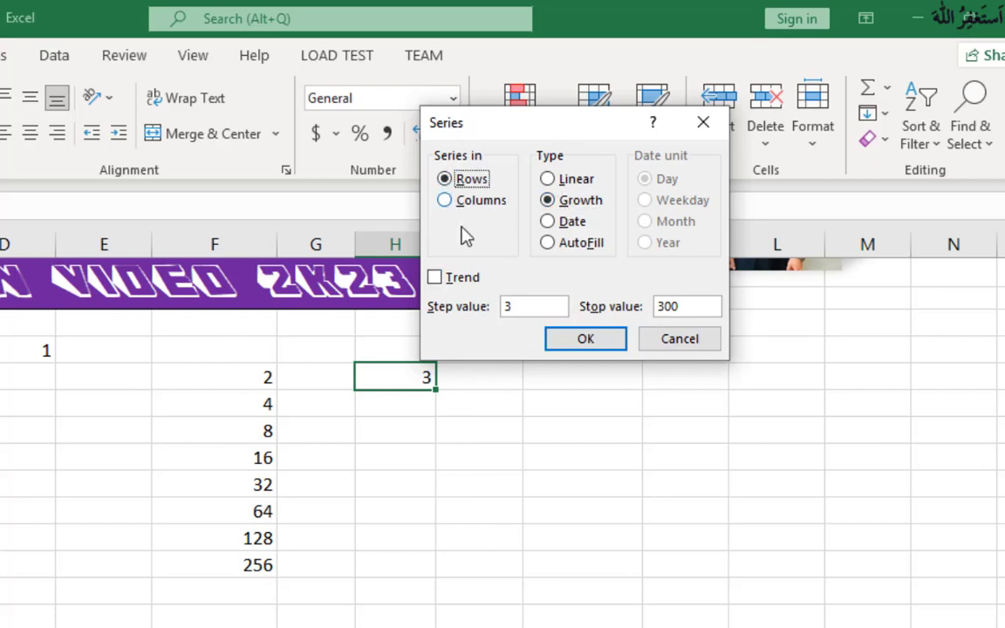
pyautogui.moveTo(518, 133); pyautogui.dragTo(529, 56)
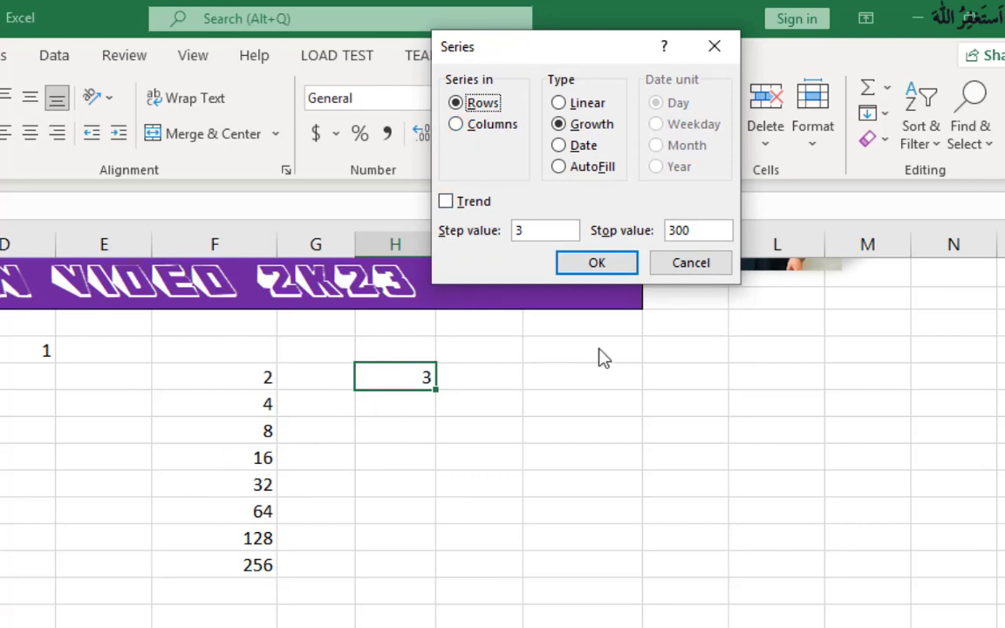
pyautogui.click(598, 263)
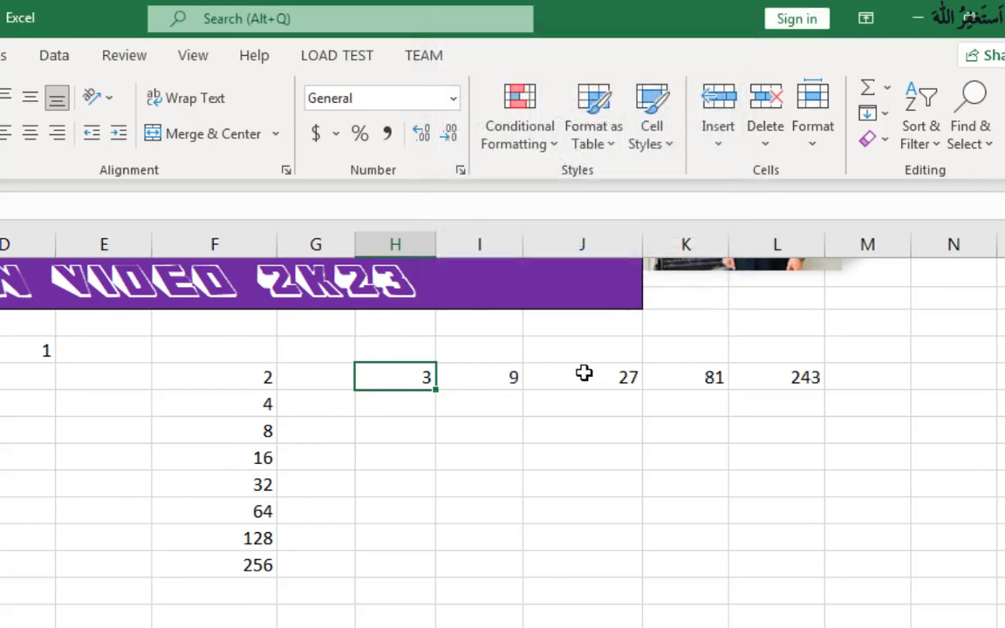
# Step: Examine the values of the growth series across row 6 and where it ends relative to the stop value
pyautogui.click(511, 454)
pyautogui.click(424, 385)
pyautogui.click(468, 374)
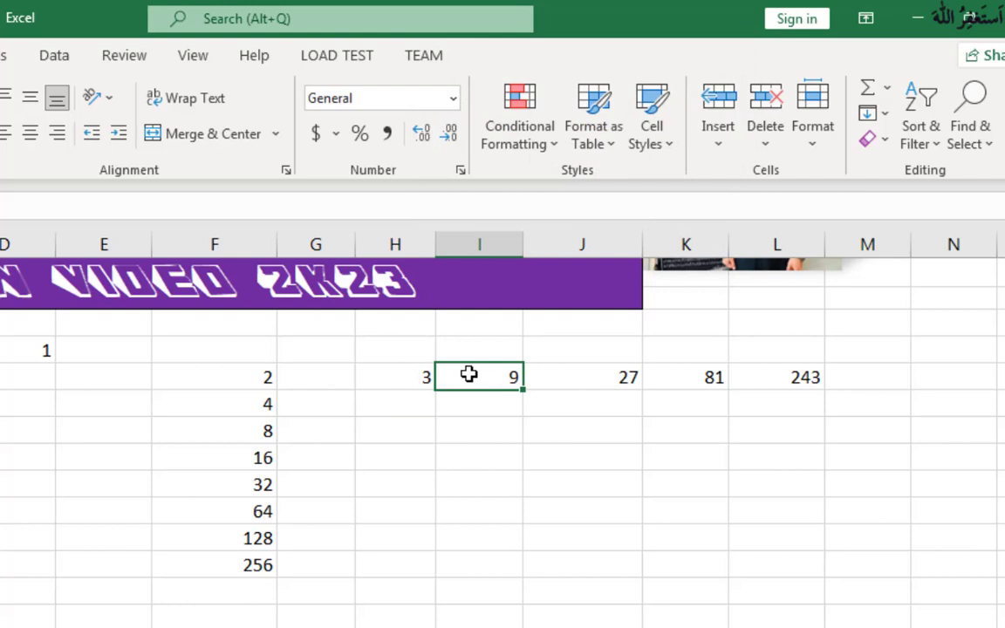
pyautogui.click(623, 379)
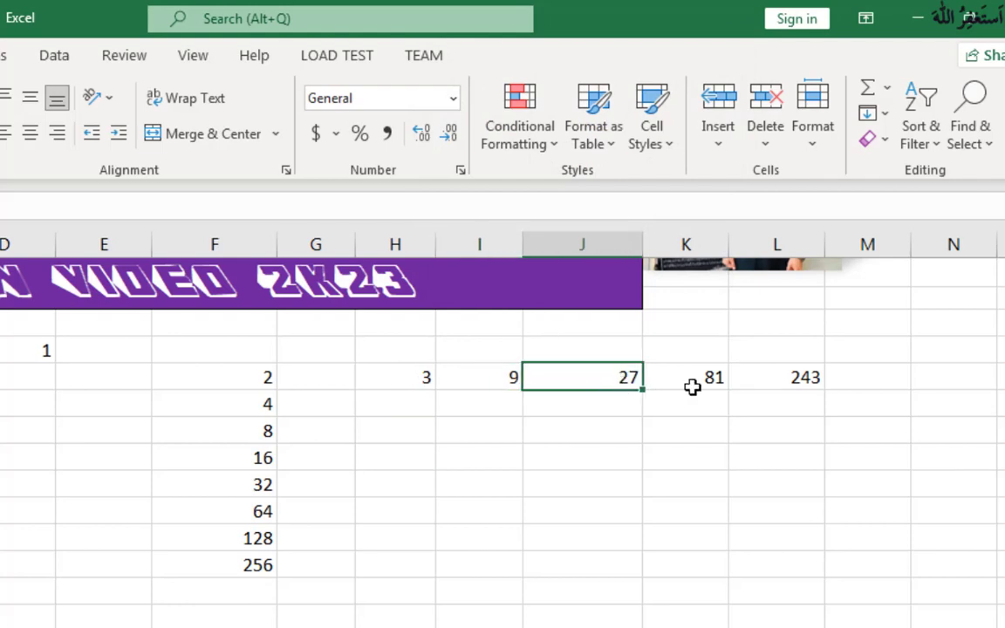
pyautogui.click(807, 381)
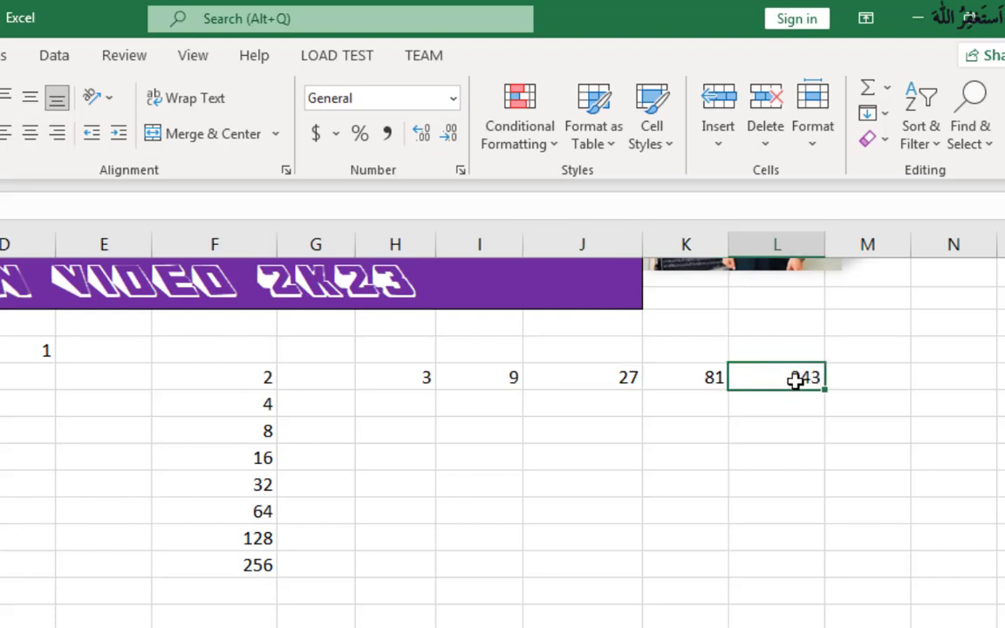
pyautogui.click(846, 378)
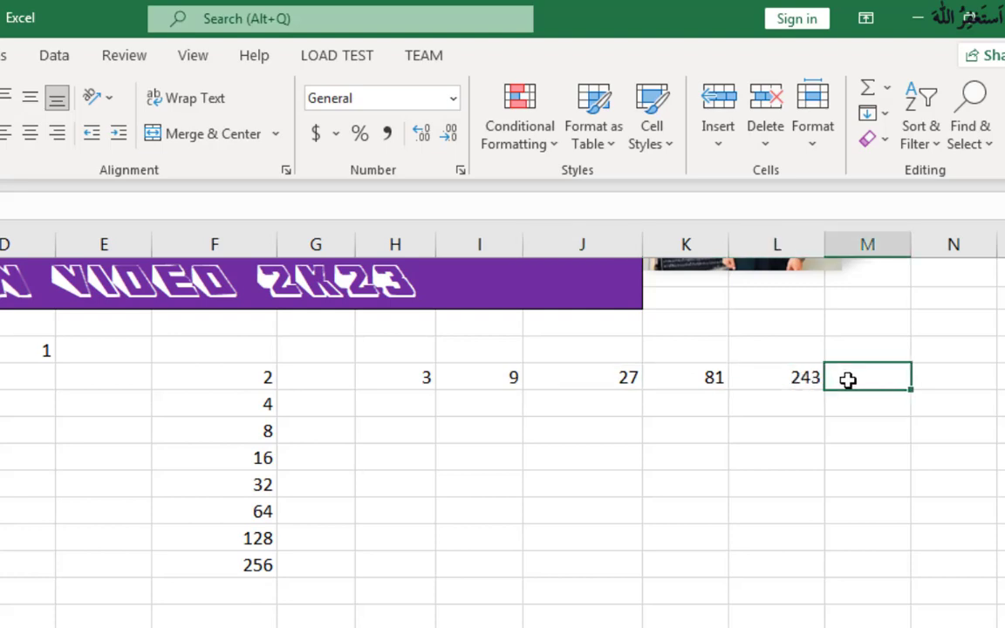
pyautogui.click(791, 382)
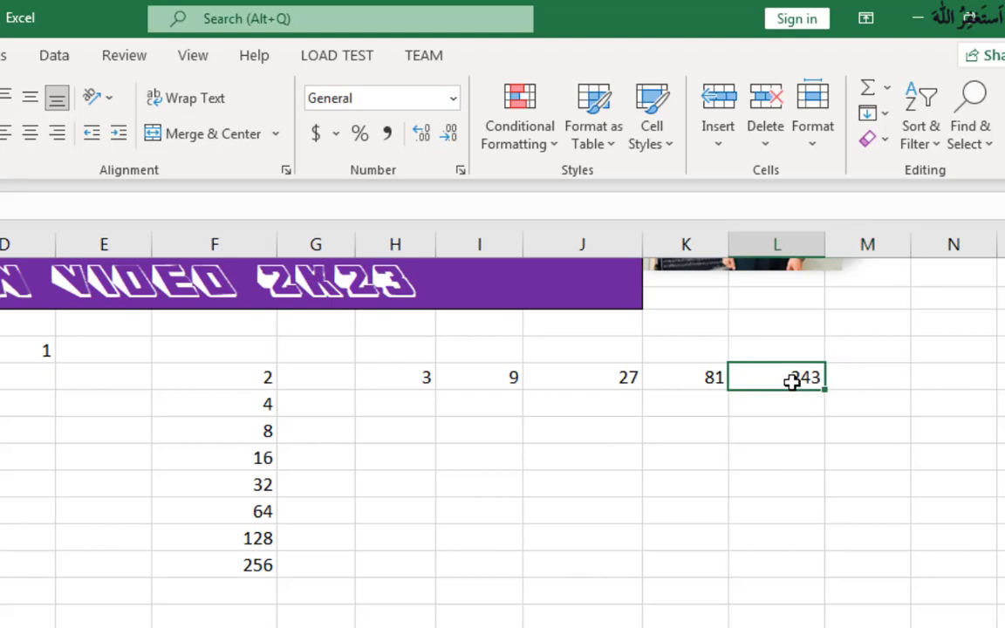
pyautogui.click(868, 372)
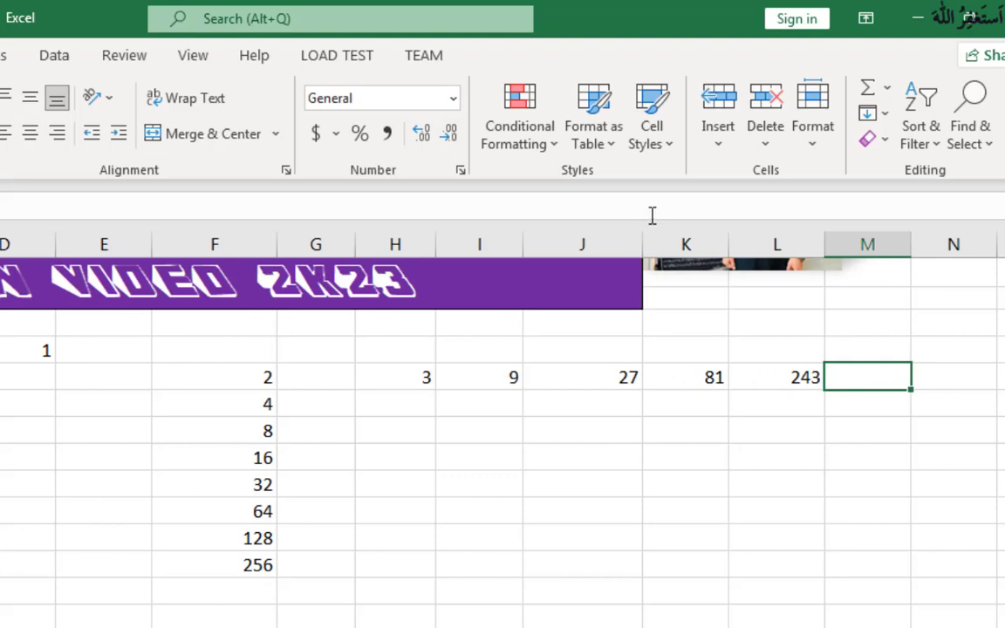
pyautogui.click(875, 113)
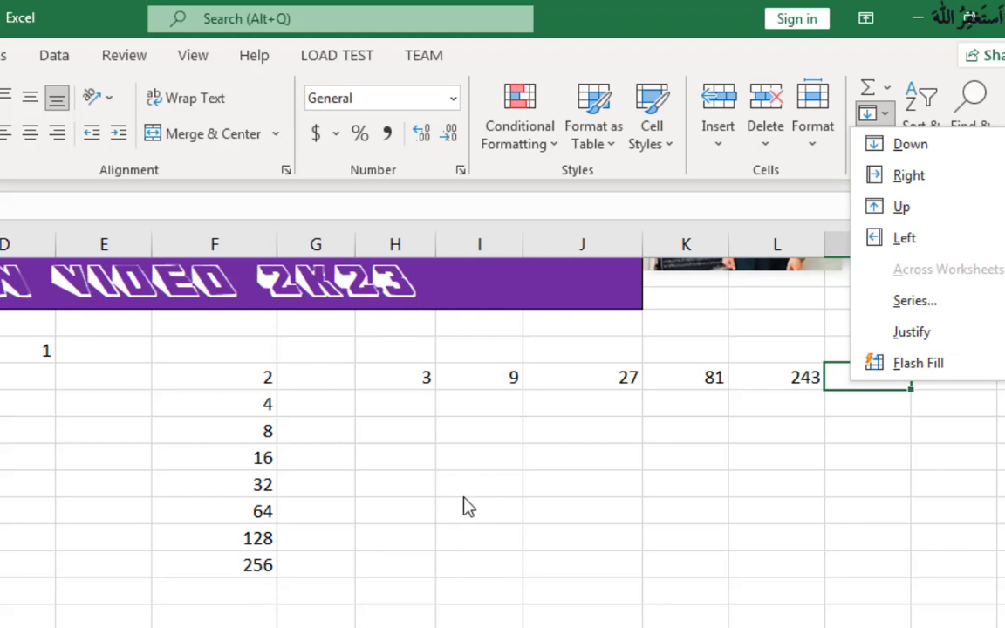
pyautogui.click(323, 489)
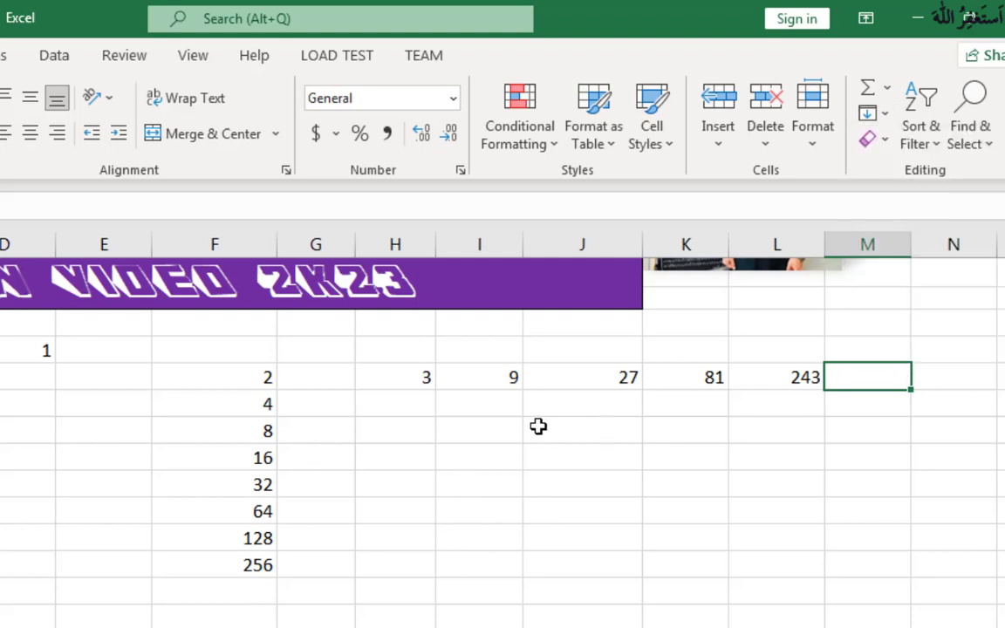
# Step: Enter 2 in cell E8 as the starting value for another growth series
pyautogui.click(138, 435)
pyautogui.write('2')
pyautogui.click(575, 535)
pyautogui.click(142, 431)
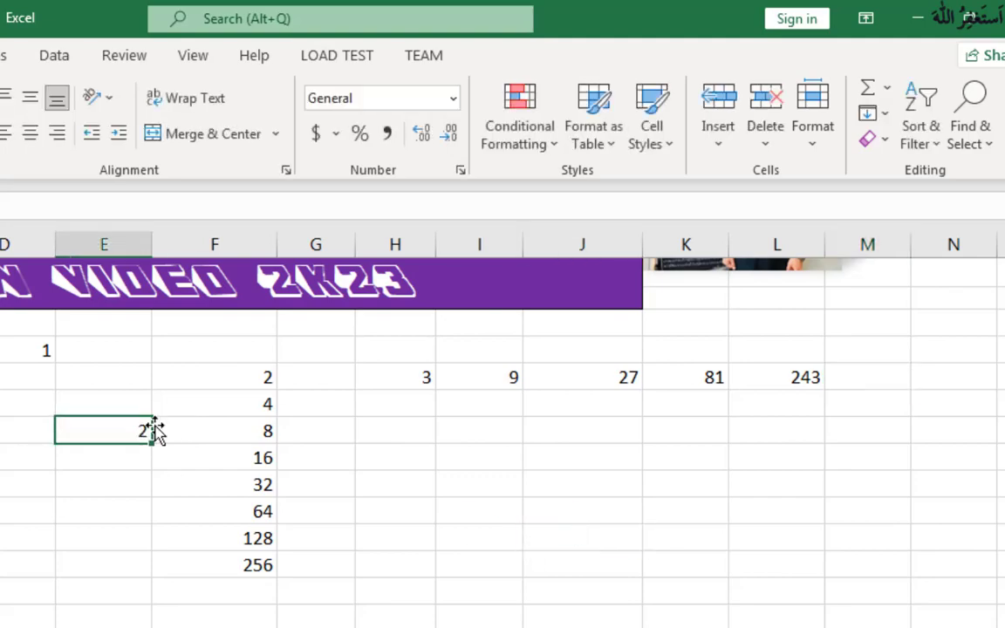
# Step: Fill a growth series down the column from E8 with step value 2 and stop value 1000
pyautogui.click(879, 117)
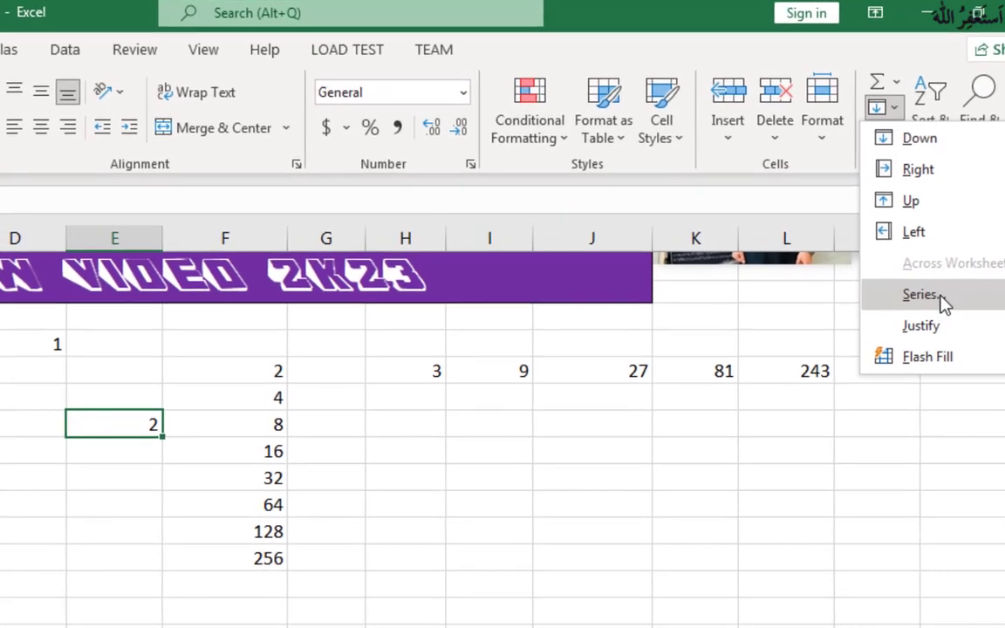
pyautogui.click(934, 301)
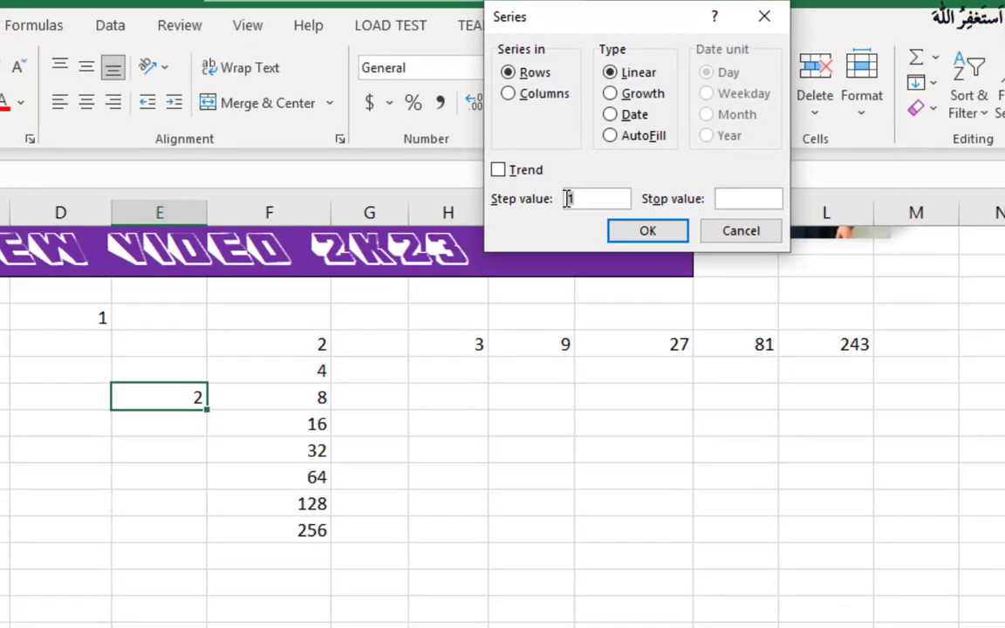
pyautogui.write('2')
pyautogui.click(755, 188)
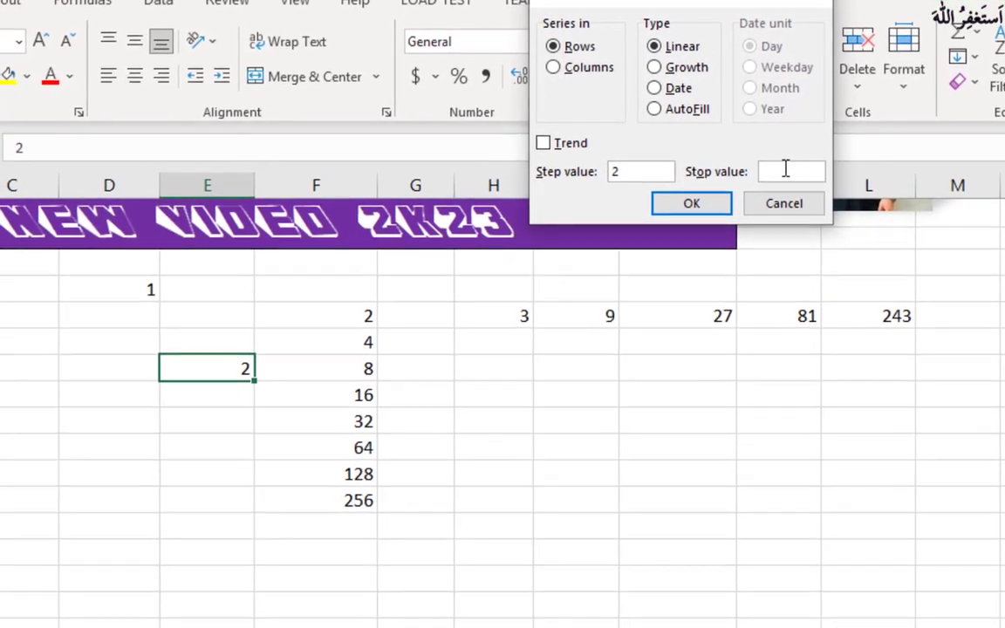
pyautogui.write('1000')
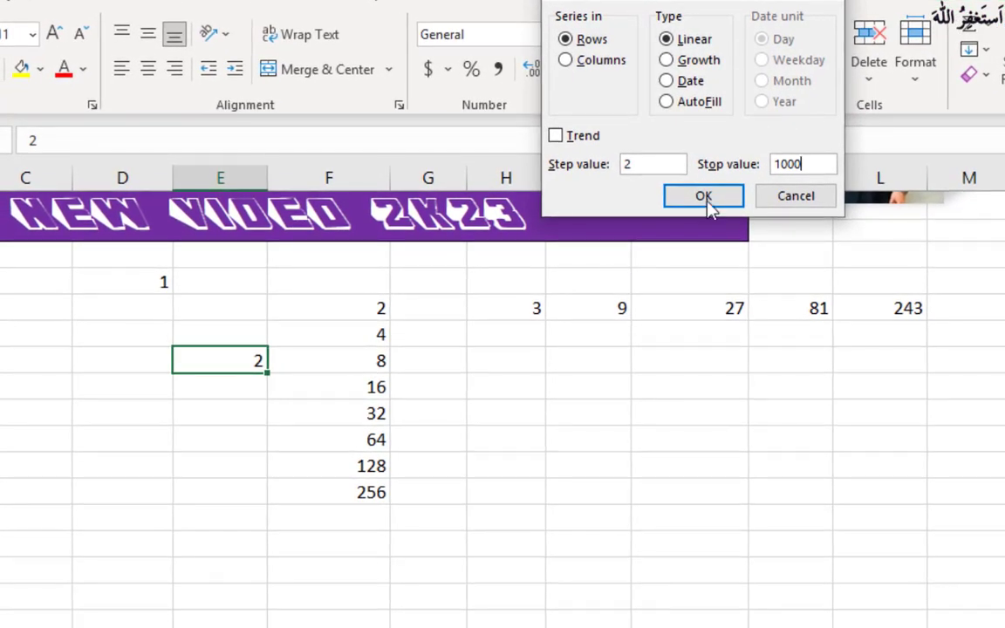
pyautogui.click(666, 59)
pyautogui.click(595, 61)
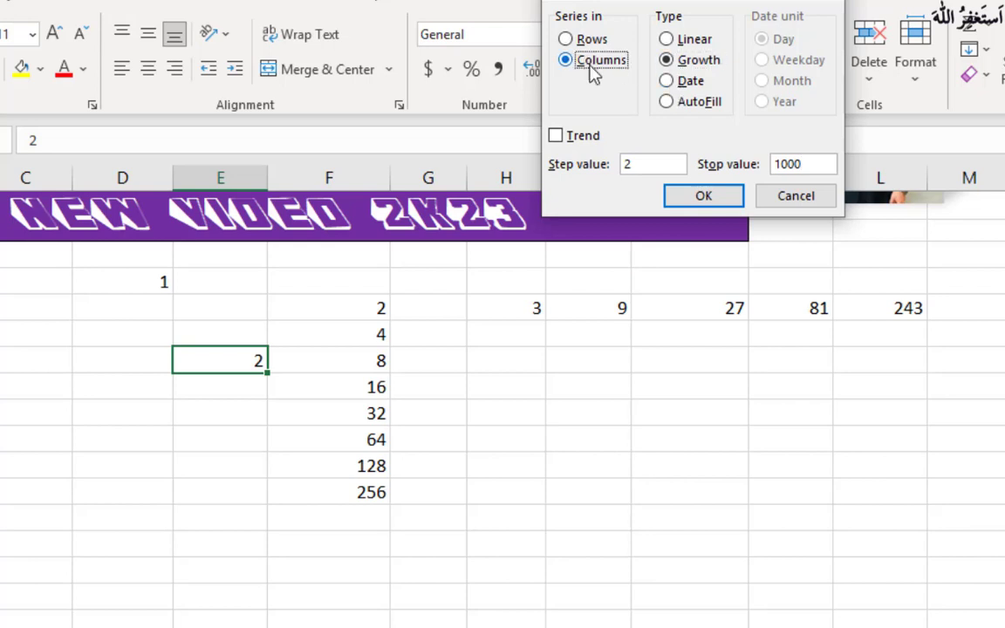
pyautogui.click(703, 196)
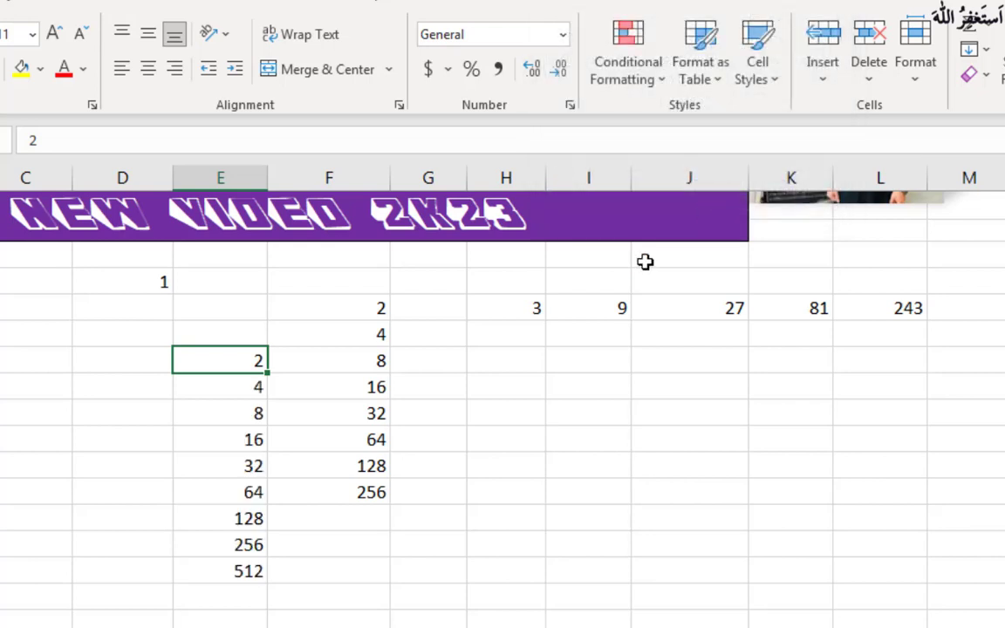
pyautogui.click(228, 574)
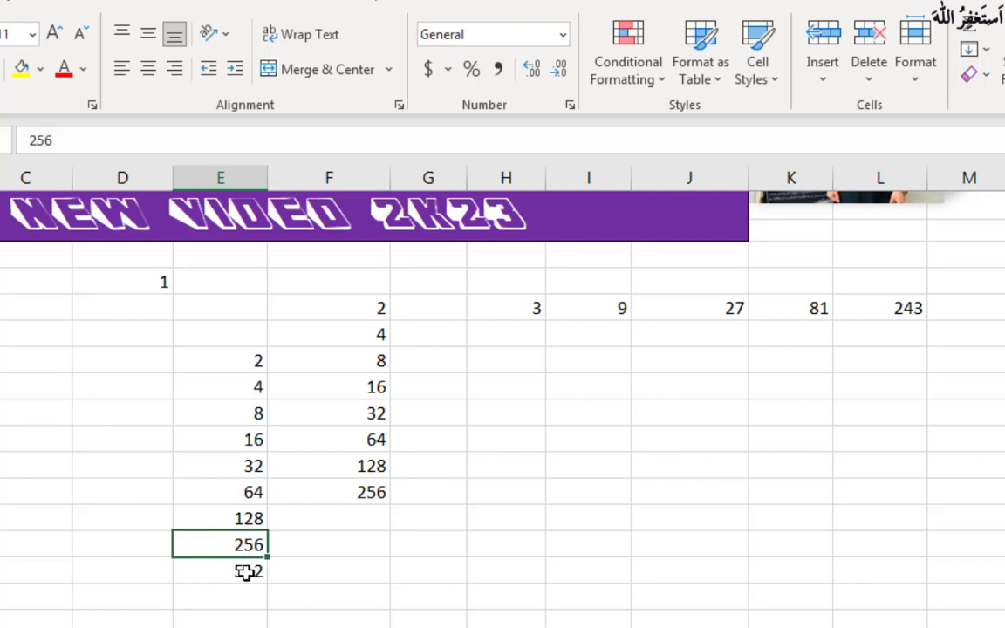
pyautogui.click(246, 571)
pyautogui.click(246, 546)
pyautogui.click(246, 572)
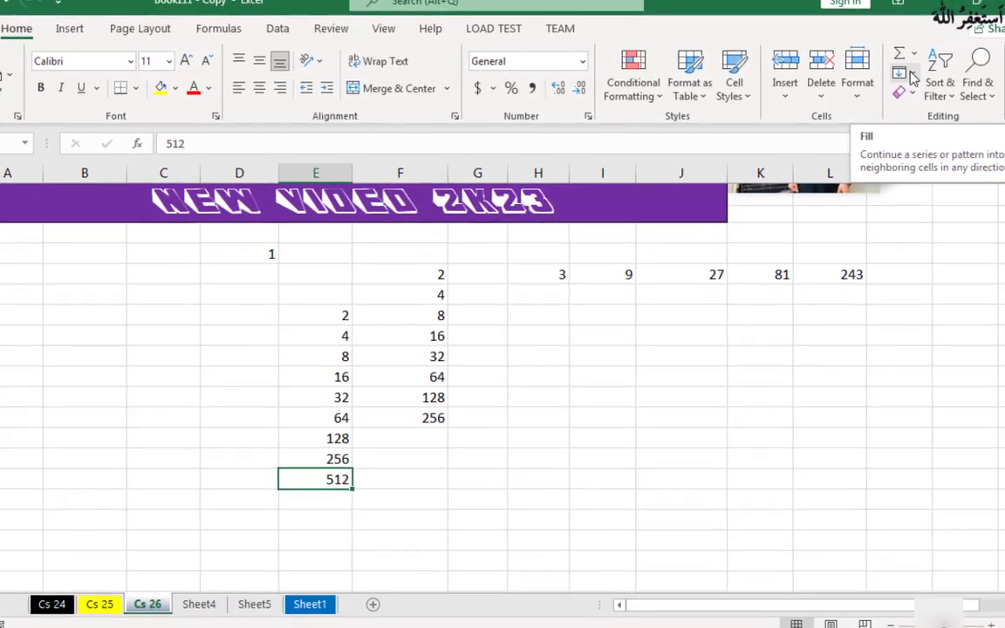
pyautogui.click(910, 75)
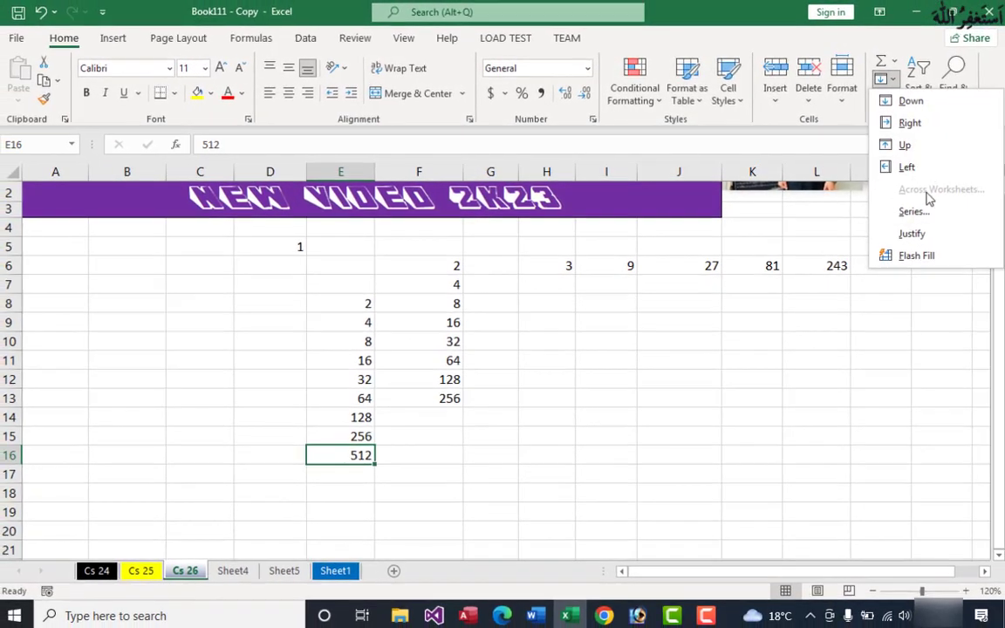
pyautogui.click(914, 211)
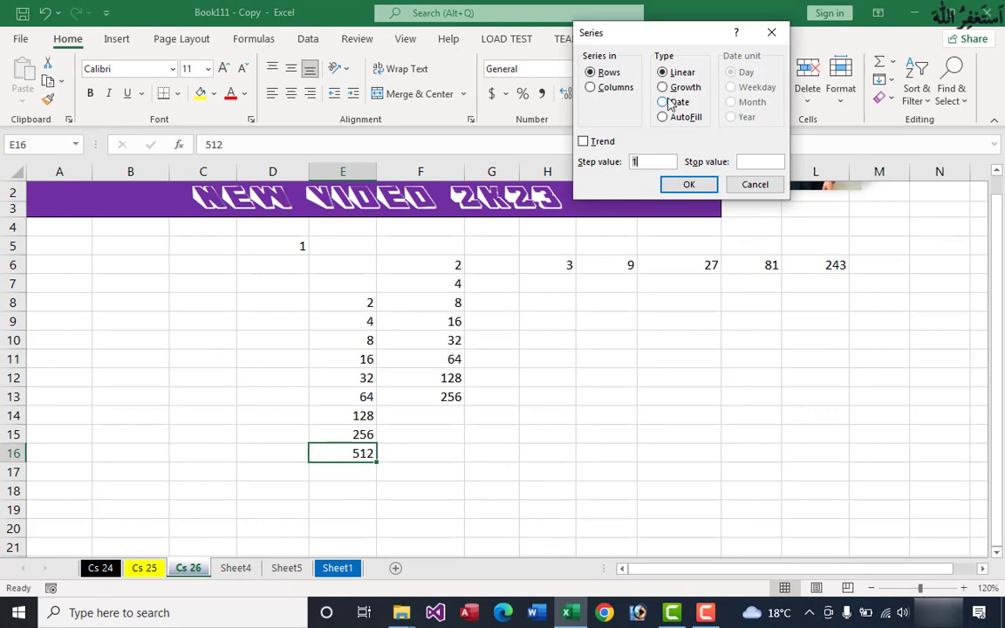
pyautogui.click(671, 104)
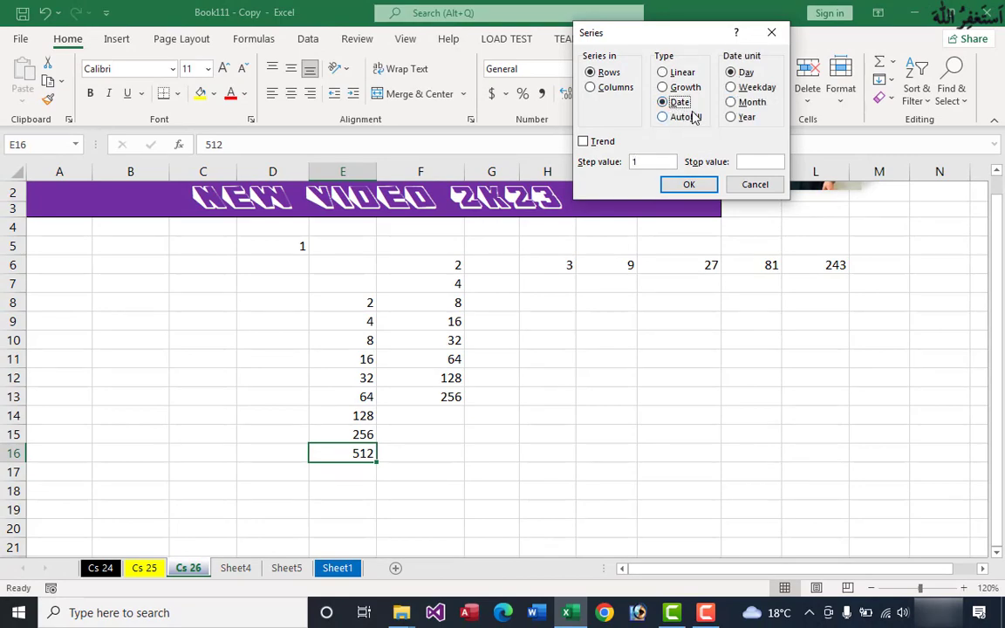
pyautogui.click(752, 185)
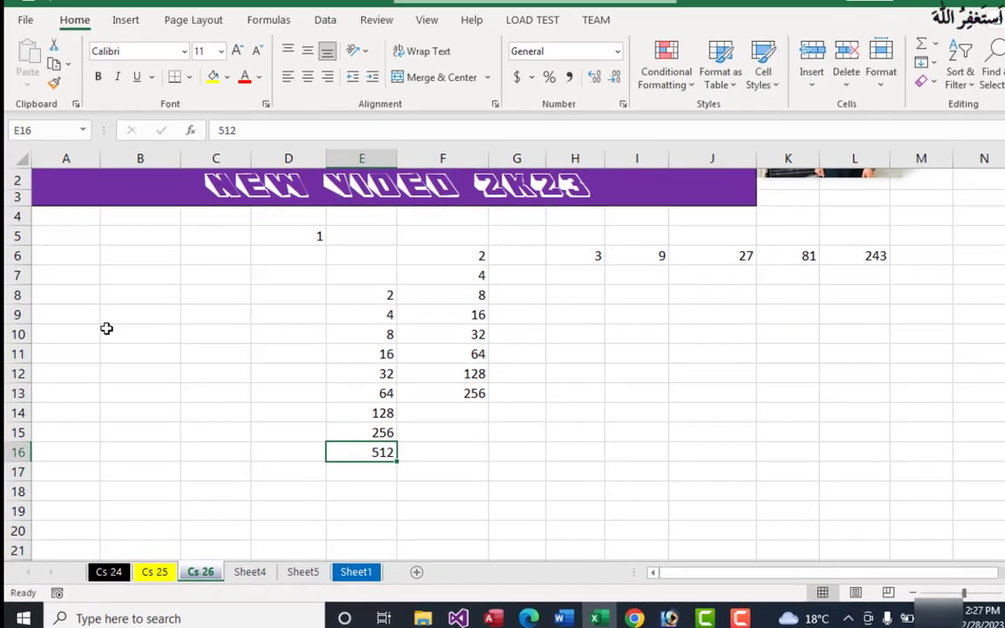
# Step: Enter the date 2/28/2023 in cell B8 as the starting value for a date series
pyautogui.click(157, 303)
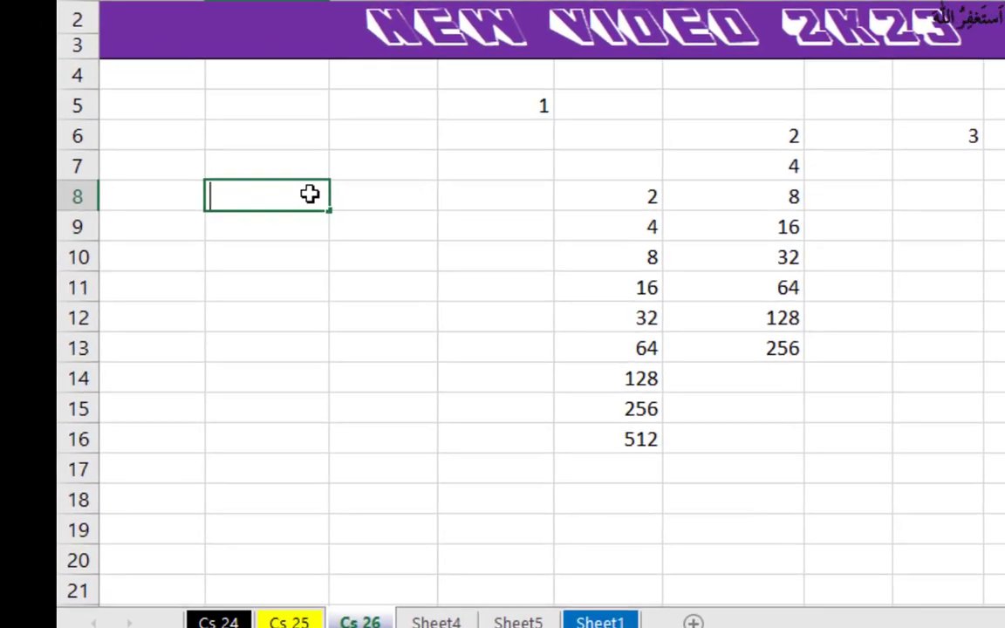
pyautogui.write('2')
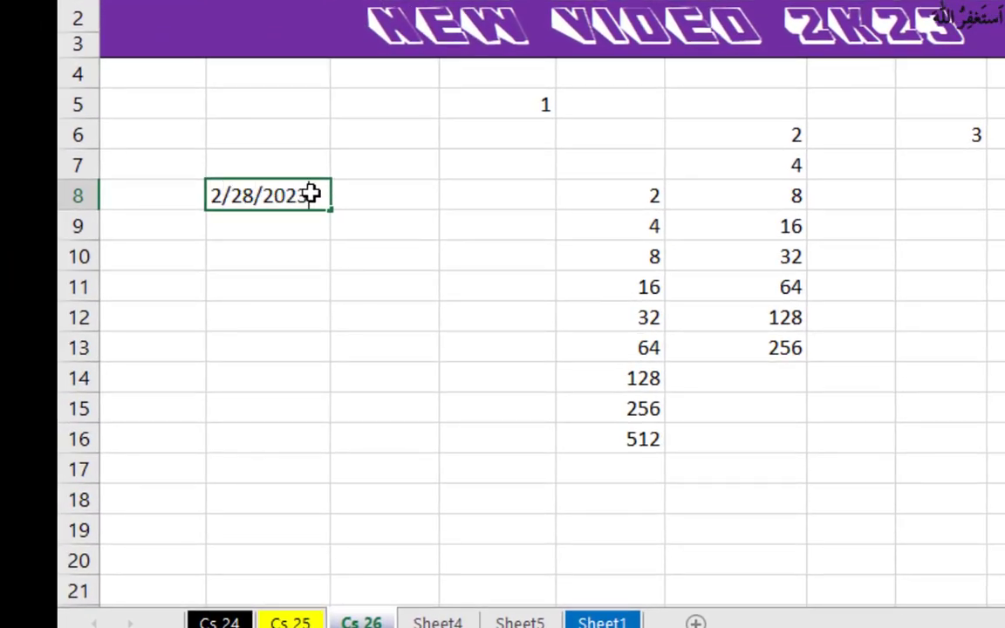
pyautogui.write('/28/2023')
pyautogui.click(390, 242)
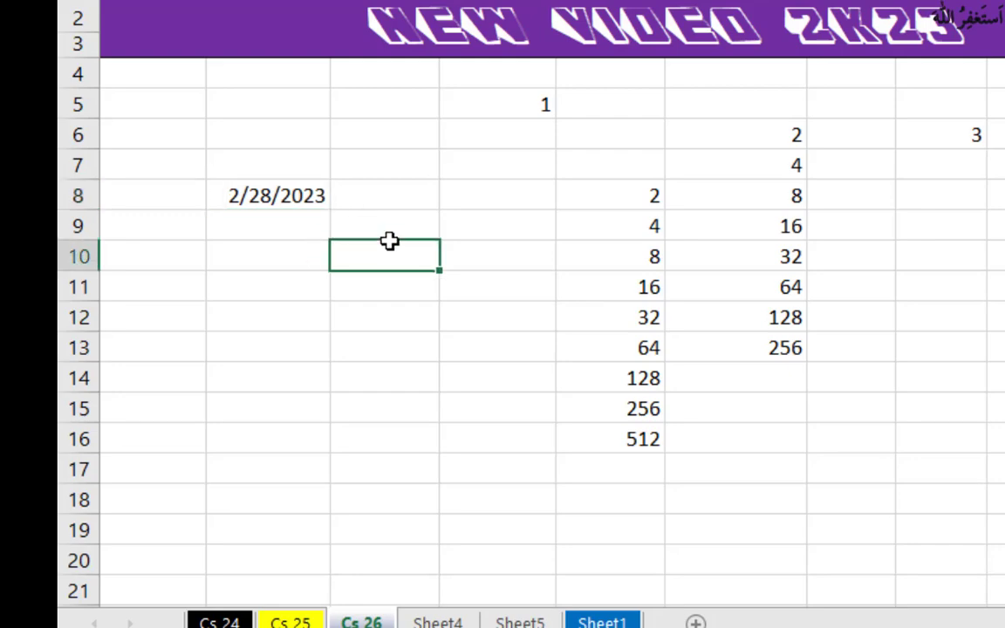
# Step: Fill a date series by day across the row from B8 with step value 1 and stop value 3-15-23
pyautogui.click(299, 195)
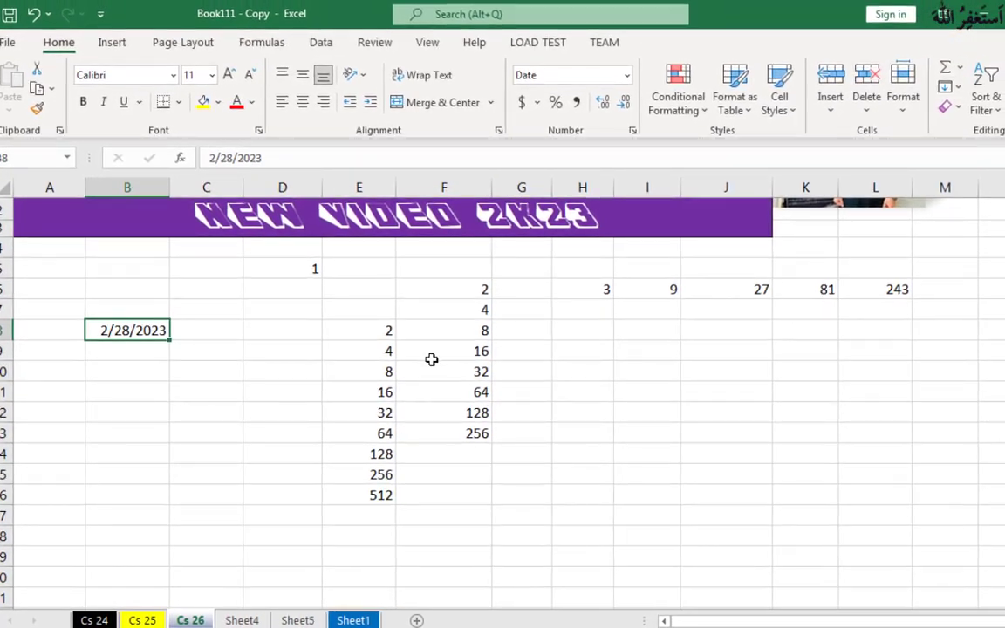
pyautogui.click(946, 87)
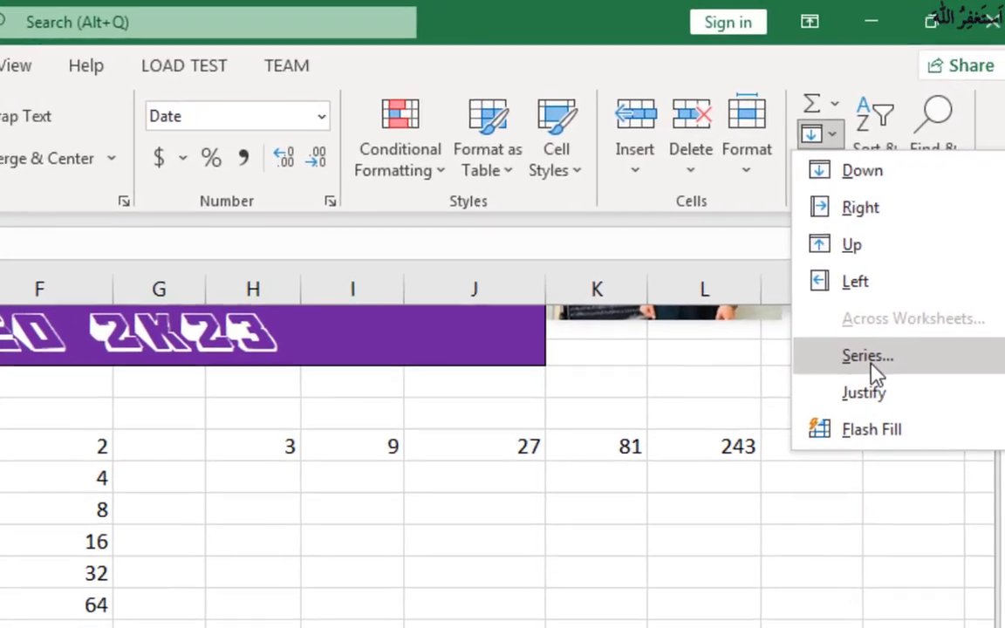
pyautogui.click(916, 310)
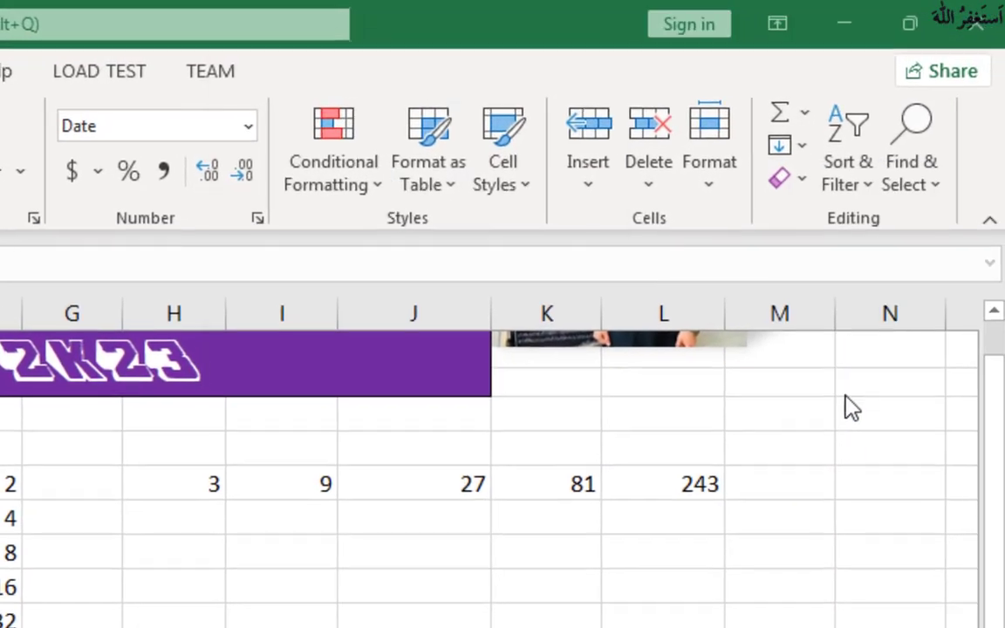
pyautogui.click(542, 295)
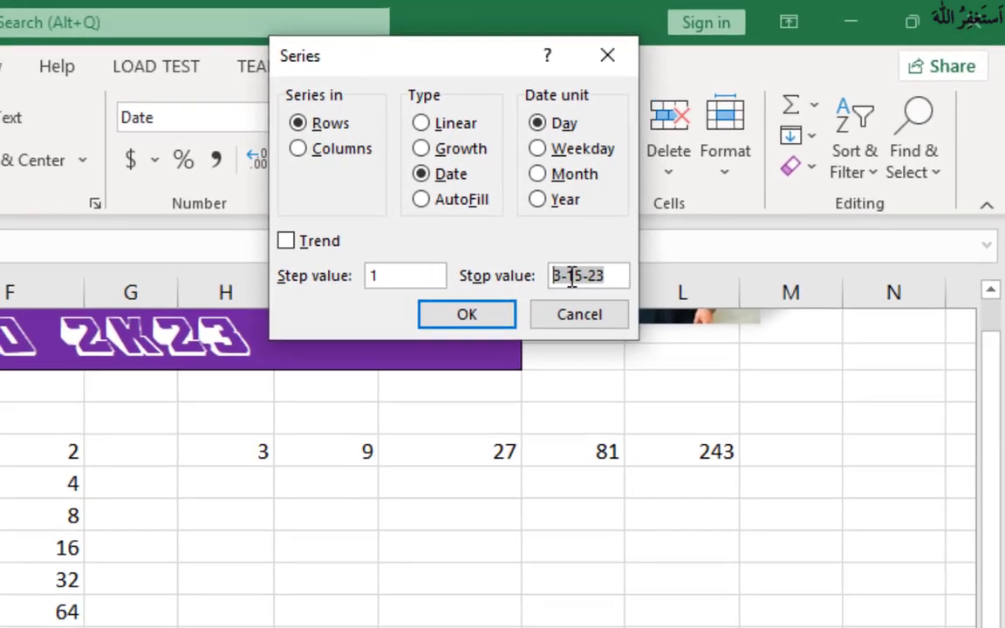
pyautogui.click(518, 289)
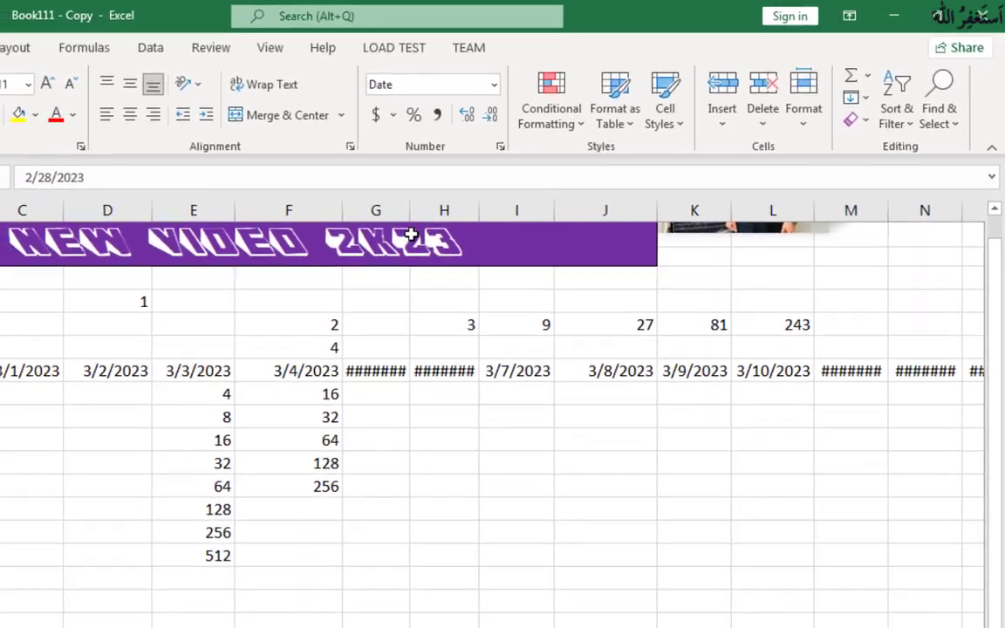
# Step: Autofit the widths of columns G, H and Q to the dates in row 8
pyautogui.doubleClick(410, 211)
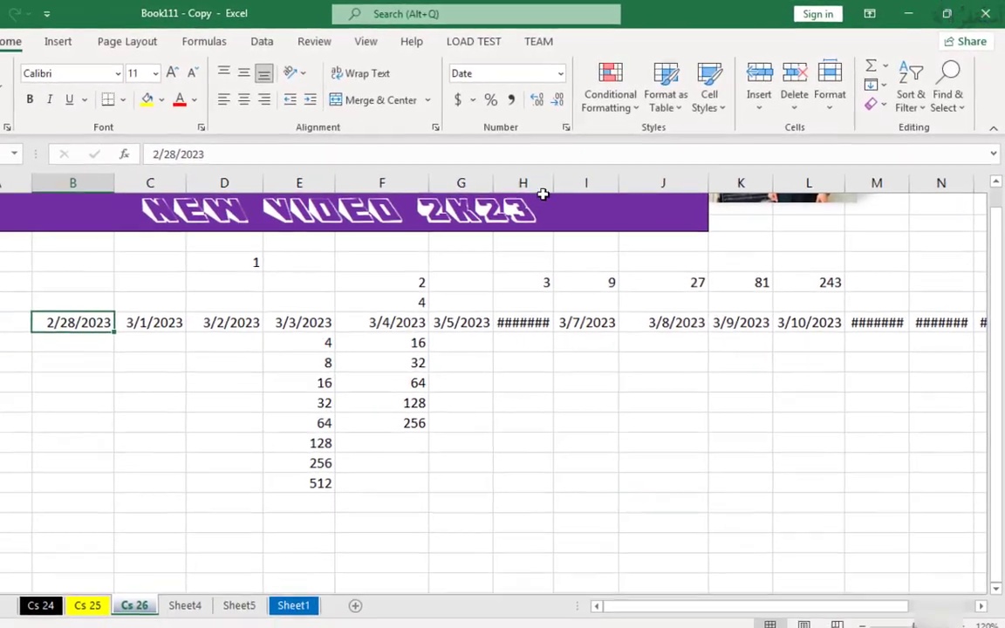
pyautogui.doubleClick(482, 210)
pyautogui.moveTo(659, 588); pyautogui.dragTo(758, 585)
pyautogui.doubleClick(945, 170)
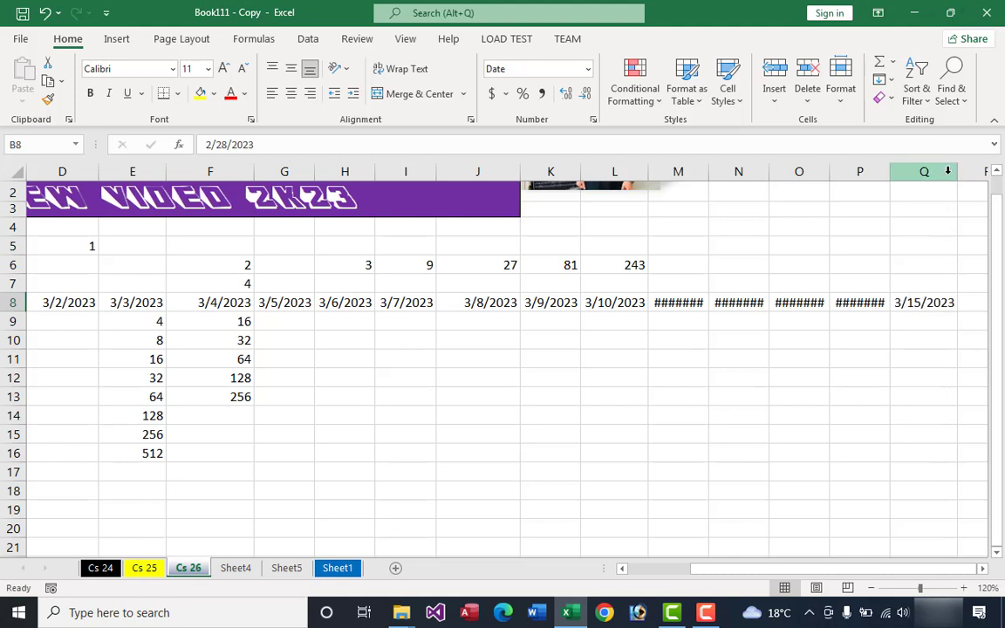
pyautogui.click(899, 343)
# Step: Fill a date series by day down the column from B8 with step value 1 and stop value 3-15-23
pyautogui.moveTo(818, 571); pyautogui.dragTo(755, 587)
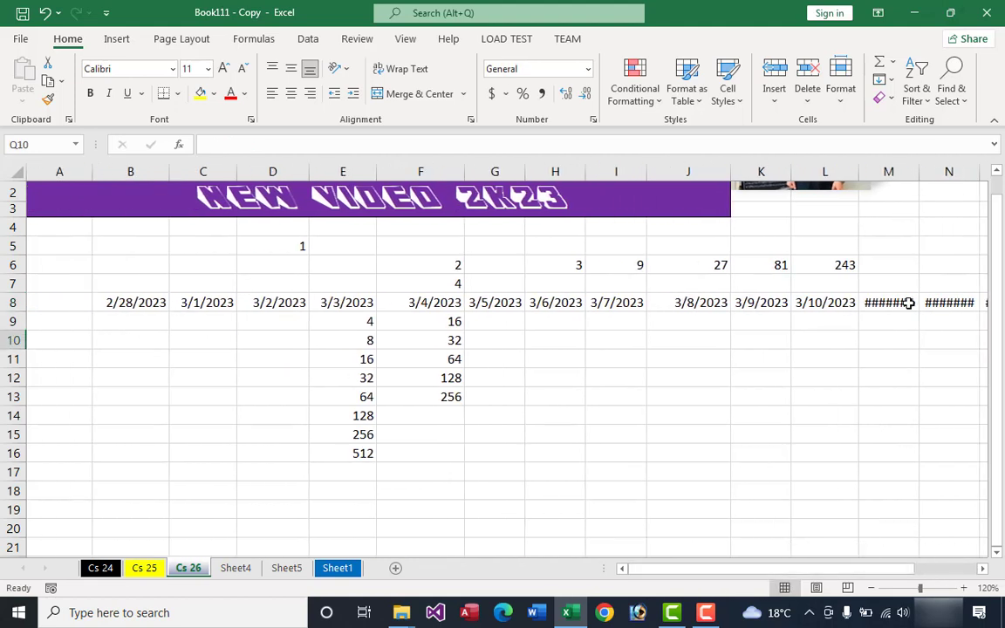
pyautogui.click(139, 306)
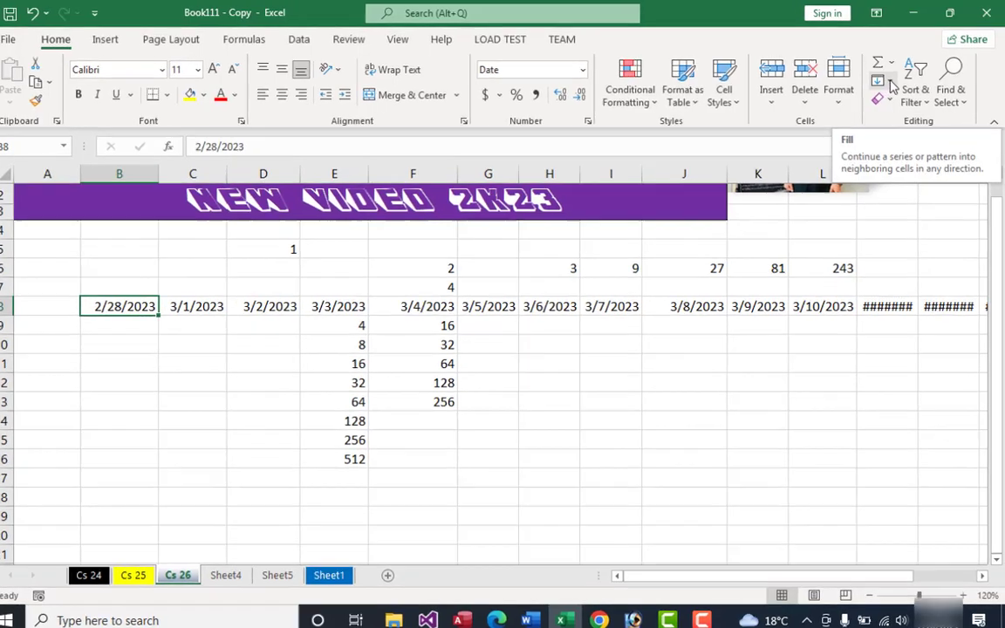
pyautogui.click(879, 97)
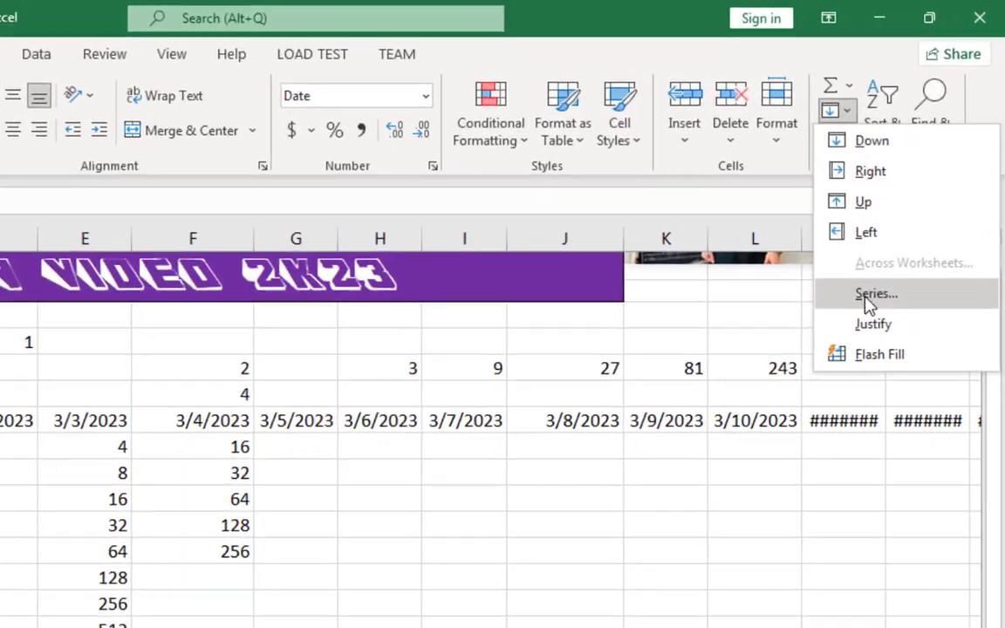
pyautogui.click(890, 255)
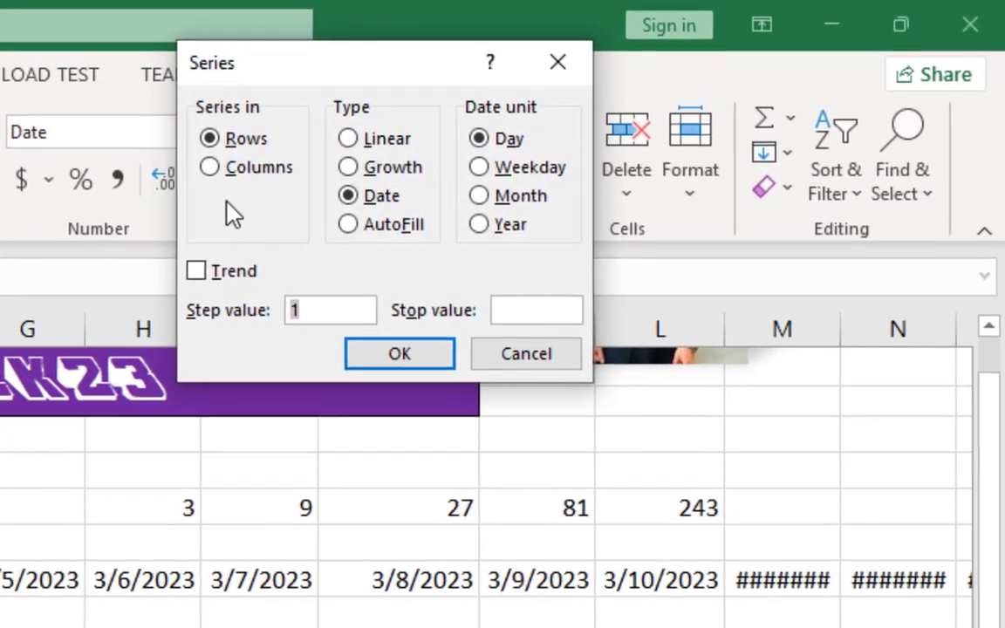
pyautogui.click(231, 167)
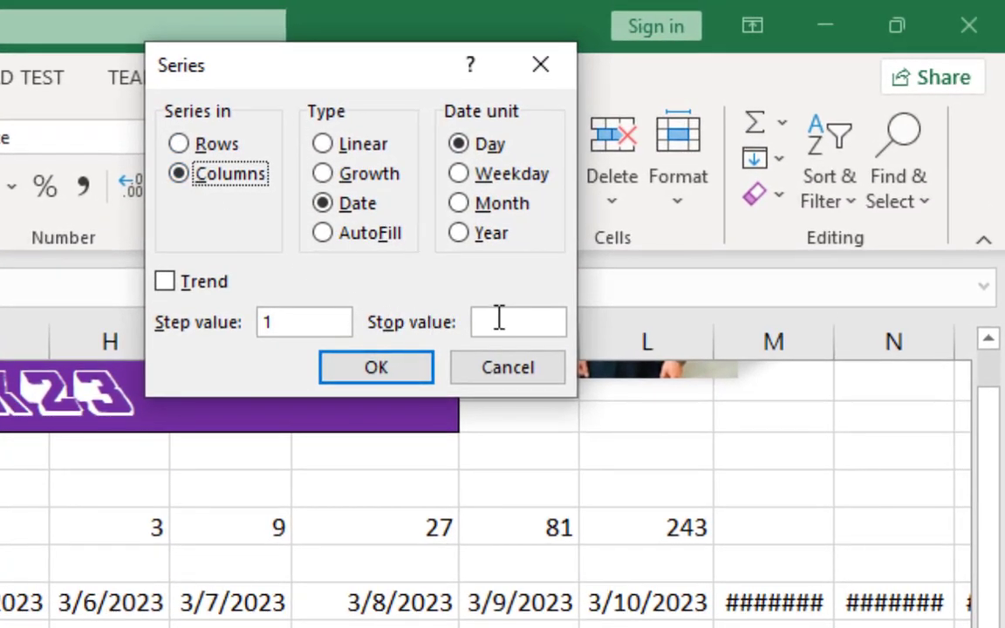
pyautogui.click(532, 310)
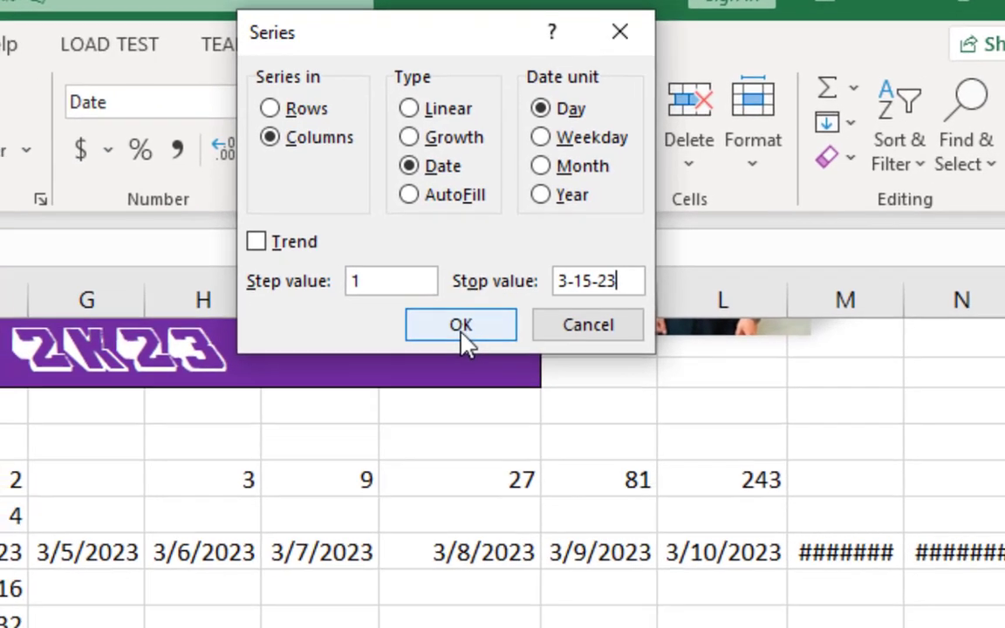
pyautogui.click(379, 375)
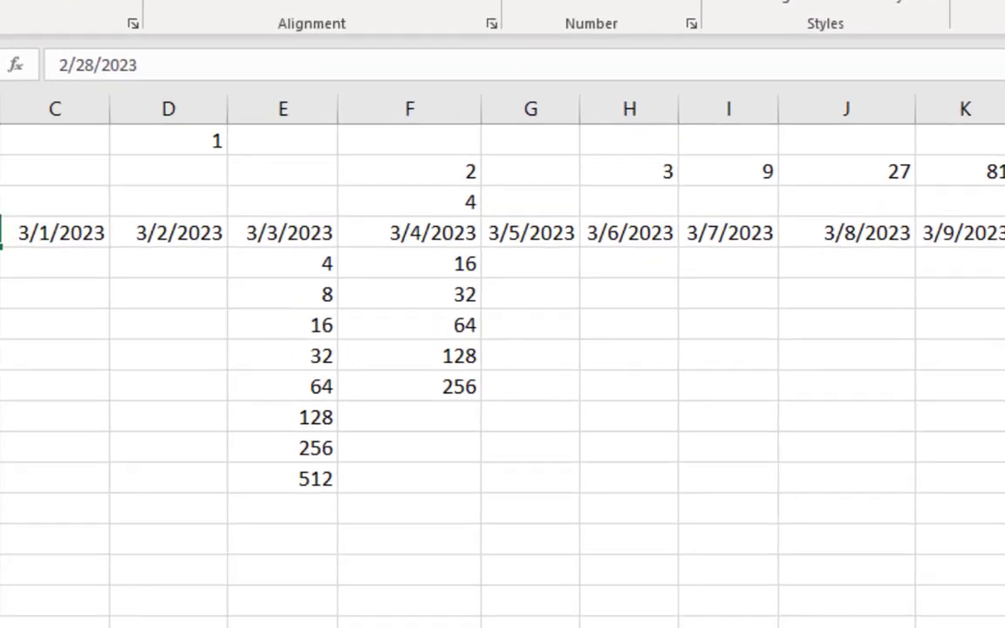
# Step: Examine the dates filled down column B and where the series ends relative to the stop date
pyautogui.click(61, 219)
pyautogui.moveTo(61, 245); pyautogui.dragTo(52, 485)
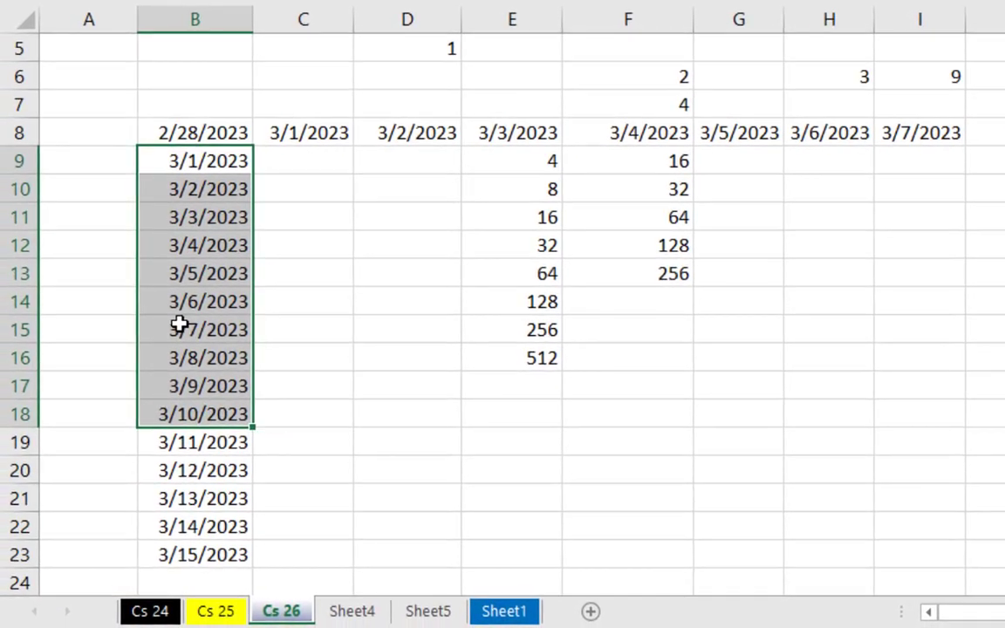
pyautogui.scroll(-1, 56, 543)
pyautogui.click(202, 387)
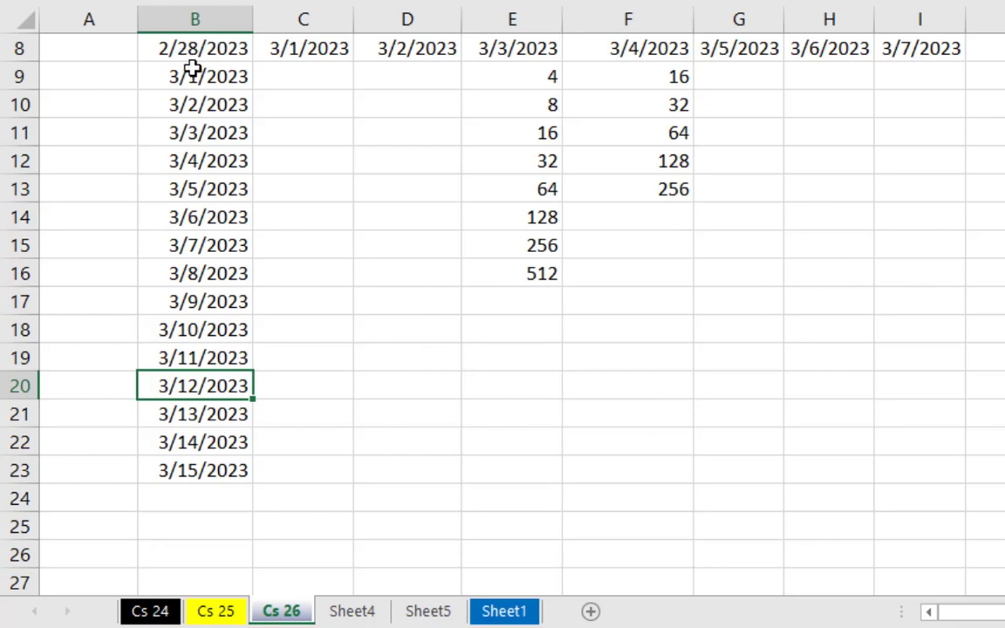
pyautogui.moveTo(178, 80); pyautogui.dragTo(228, 187)
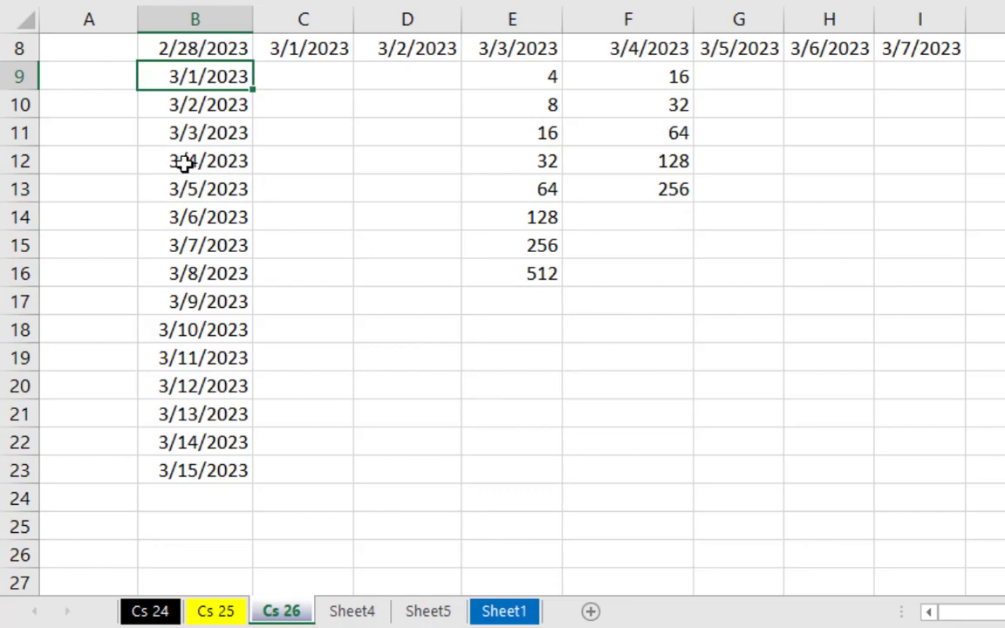
pyautogui.scroll(-1, 201, 302)
pyautogui.click(211, 386)
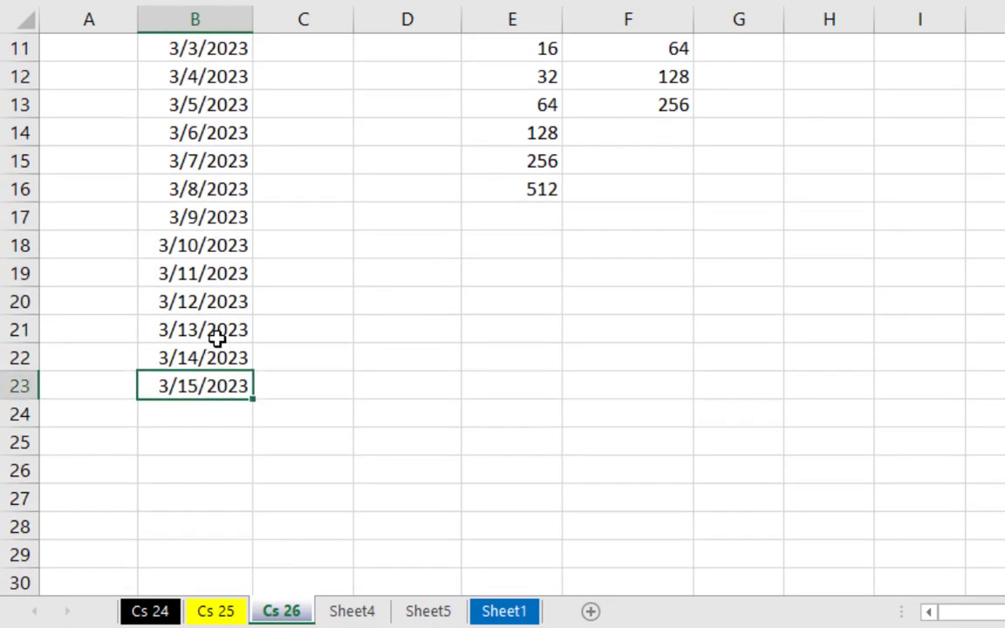
# Step: Copy the starting date from B8 into cell J13
pyautogui.scroll(1, 217, 325)
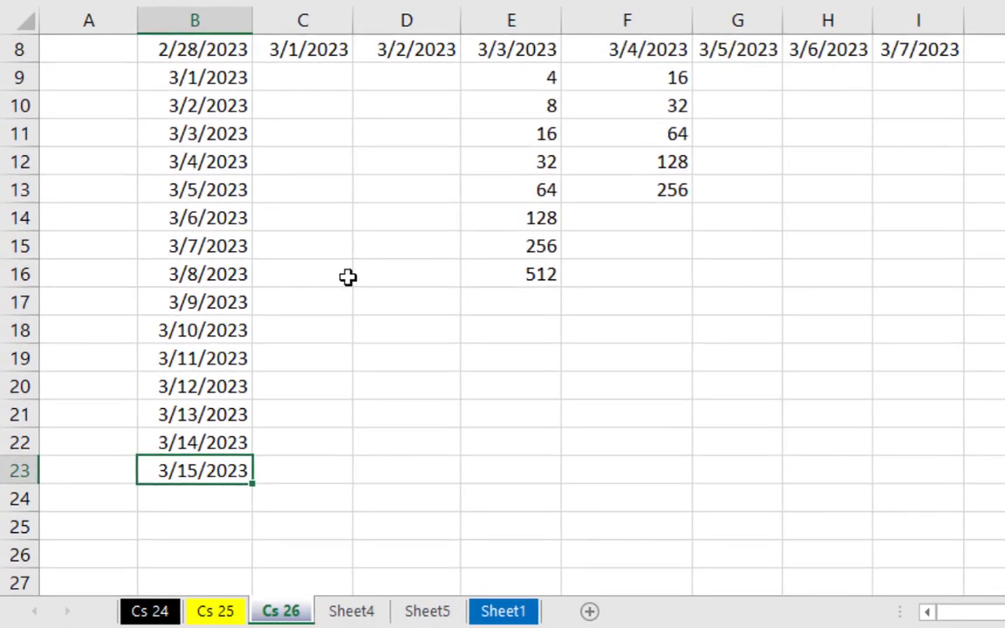
pyautogui.scroll(1, 209, 131)
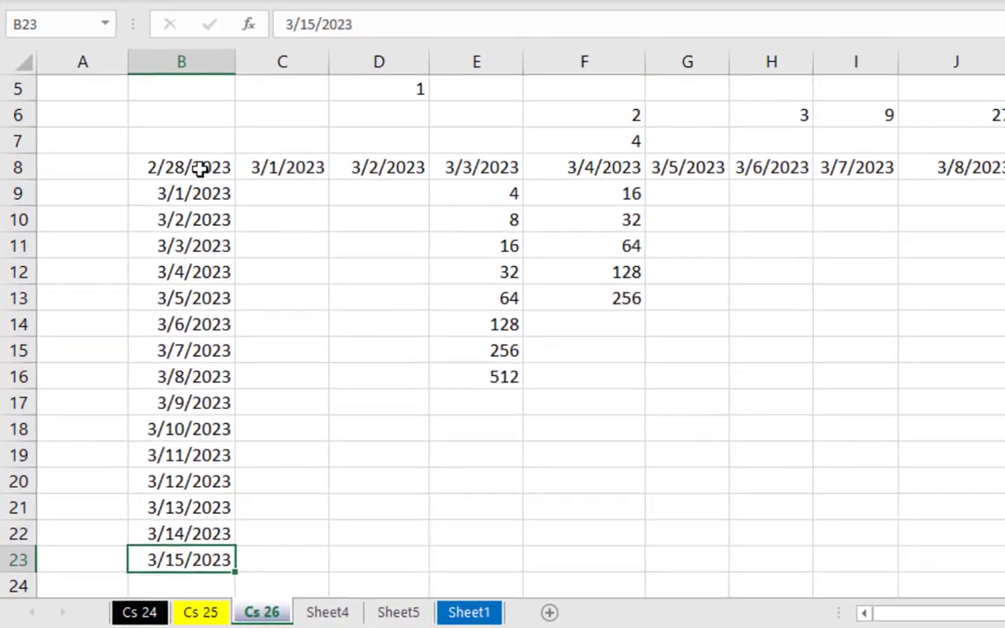
pyautogui.click(200, 169)
pyautogui.hotkey('ctrl', 'c')
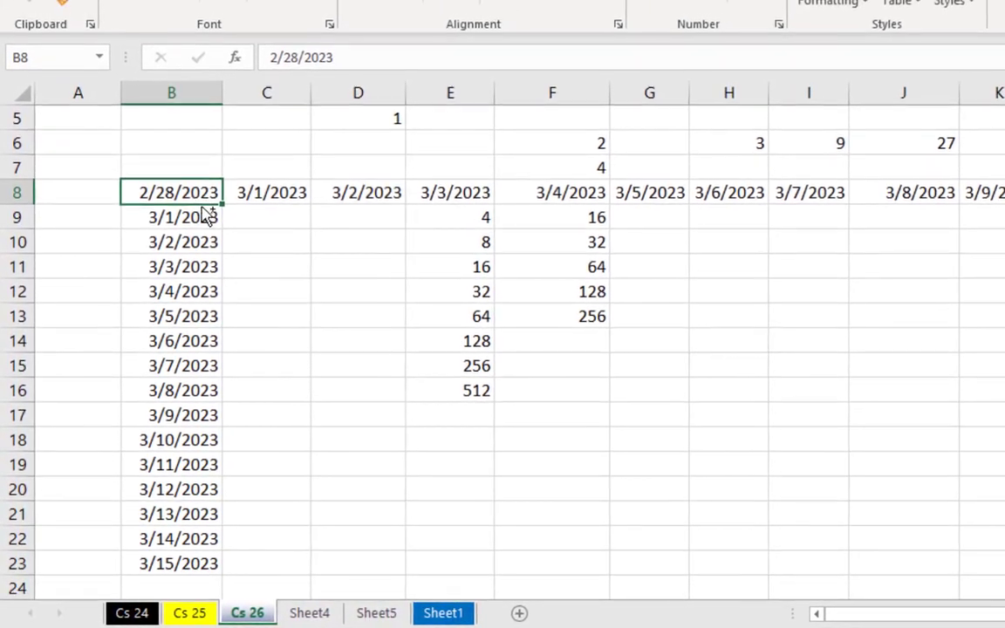
pyautogui.click(877, 314)
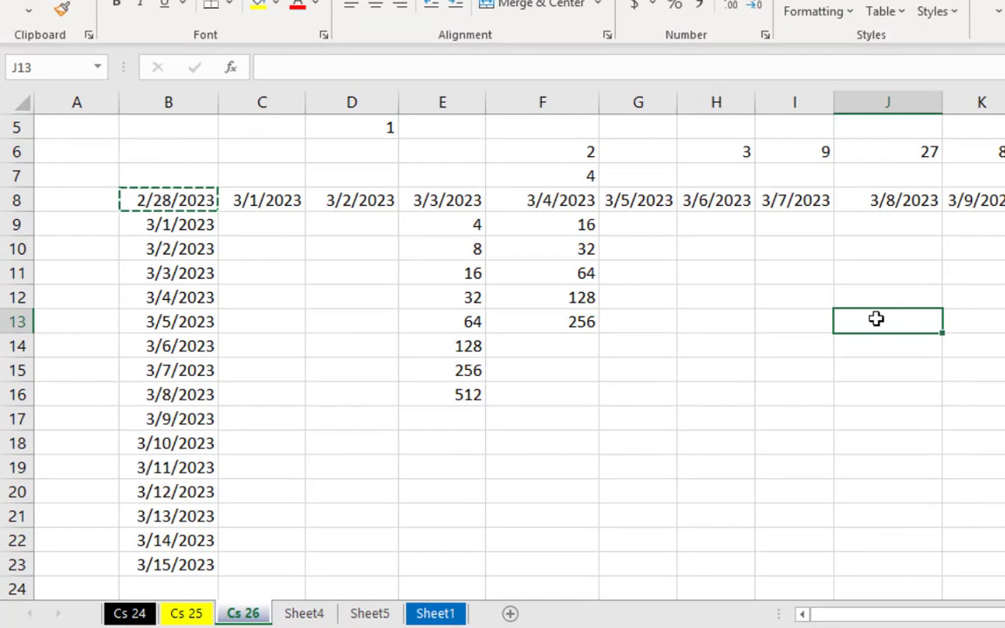
pyautogui.hotkey('ctrl', 'v')
pyautogui.click(869, 396)
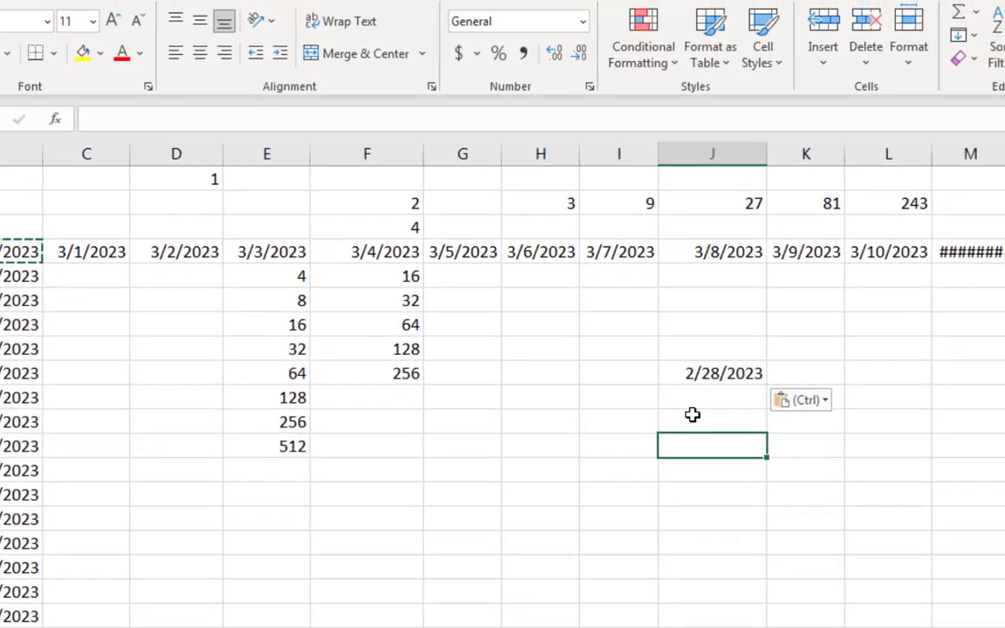
# Step: Fill a date series by day down the column from J13 with step value 1 and stop value 4-1-23
pyautogui.click(639, 393)
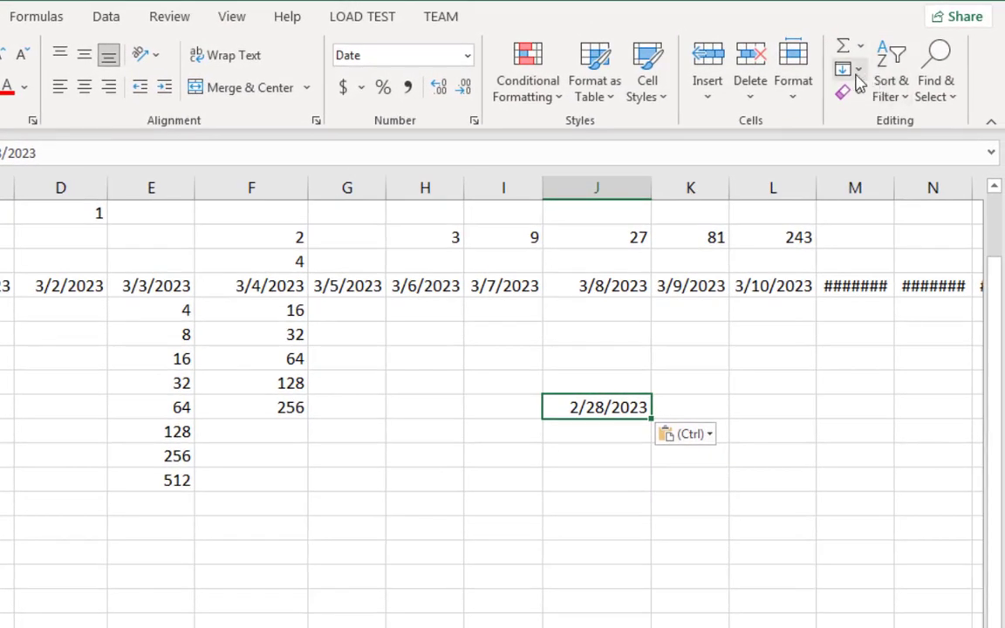
pyautogui.press('alt')
pyautogui.press('h')
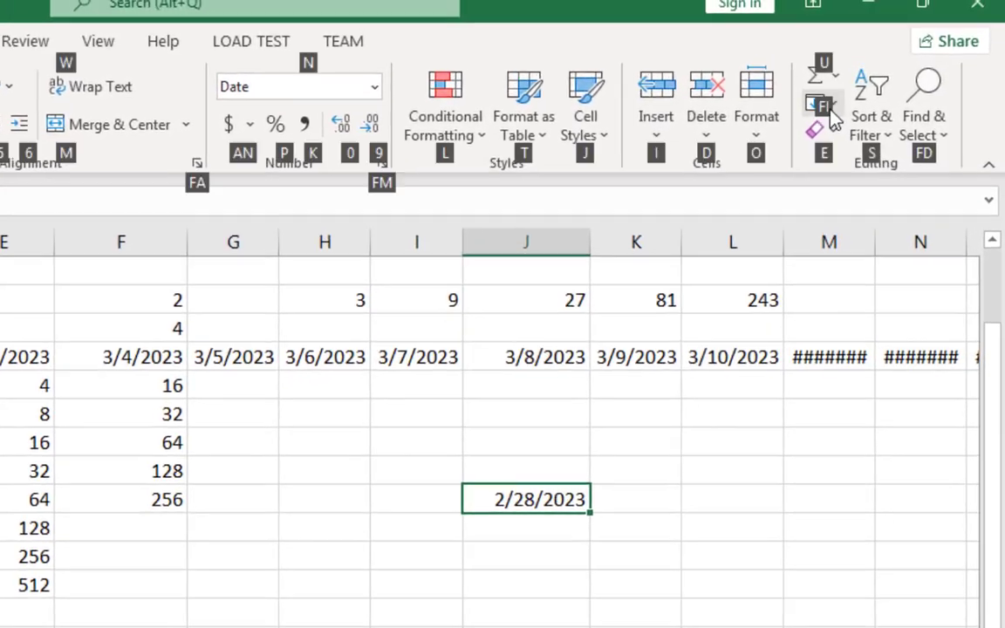
pyautogui.press('f')
pyautogui.press('i')
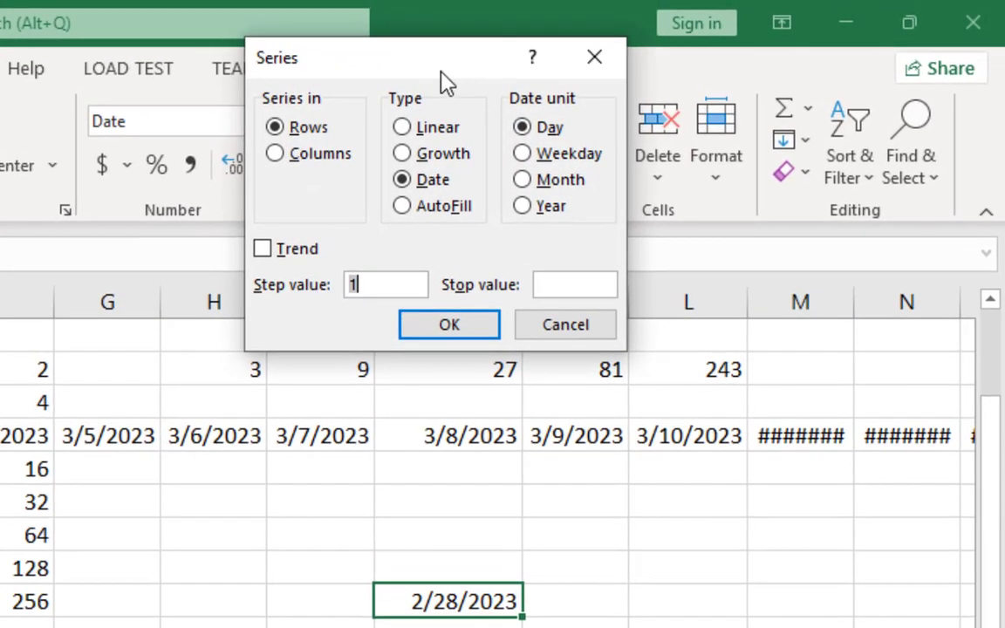
pyautogui.moveTo(314, 87); pyautogui.dragTo(240, 118)
pyautogui.click(92, 201)
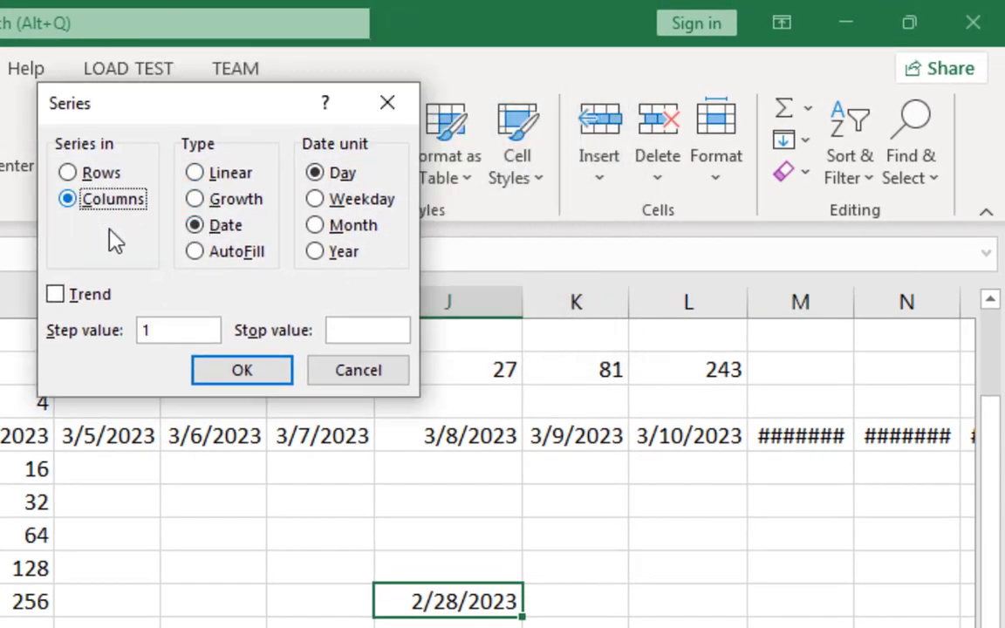
pyautogui.click(353, 330)
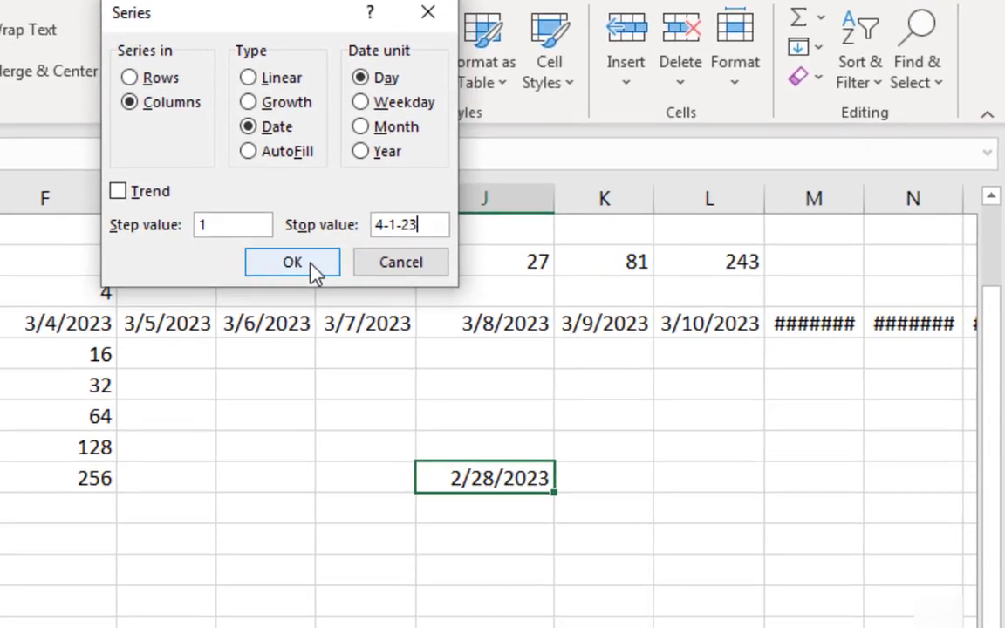
pyautogui.click(255, 359)
# Step: Examine the last dates of the series down column J, around the change from March to April
pyautogui.scroll(-1, 518, 277)
pyautogui.scroll(-8, 517, 278)
pyautogui.click(558, 363)
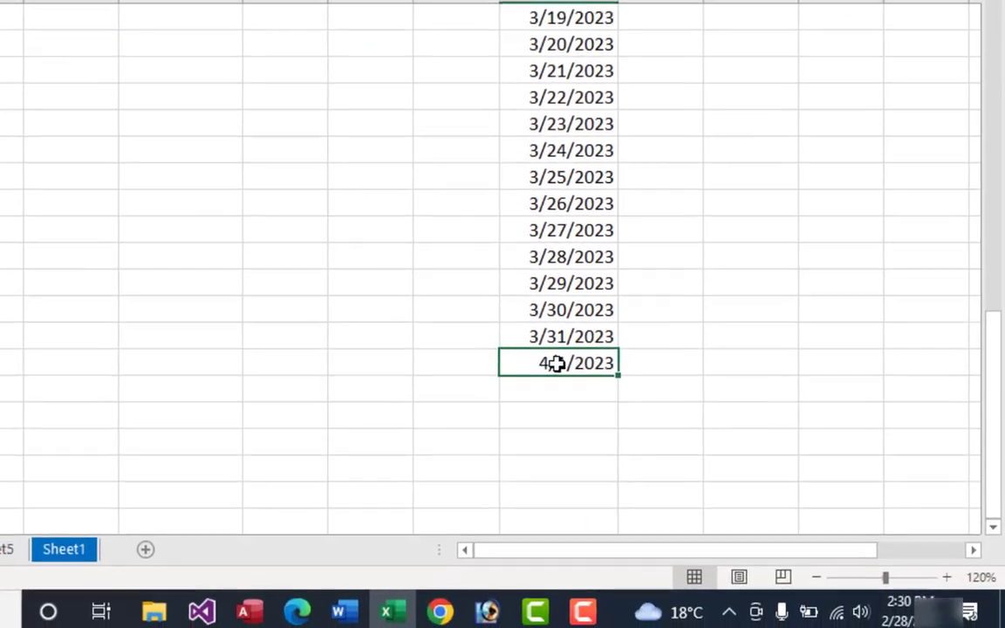
pyautogui.scroll(4, 571, 357)
pyautogui.scroll(-3, 576, 354)
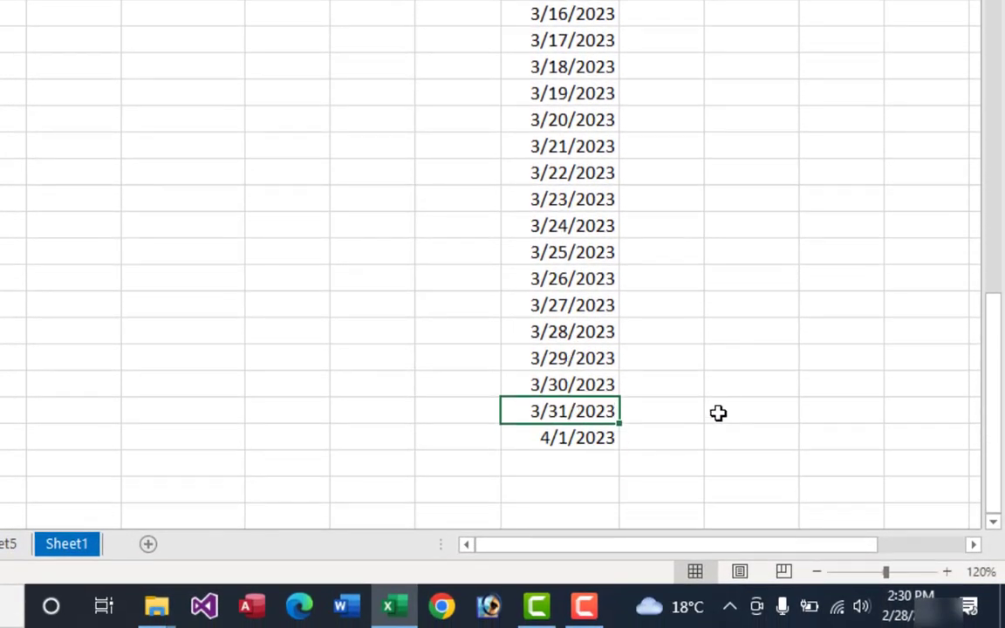
pyautogui.click(582, 382)
pyautogui.click(581, 411)
# Step: Check the length of March 2023 in the system calendar against the end of column J's date series
pyautogui.click(907, 604)
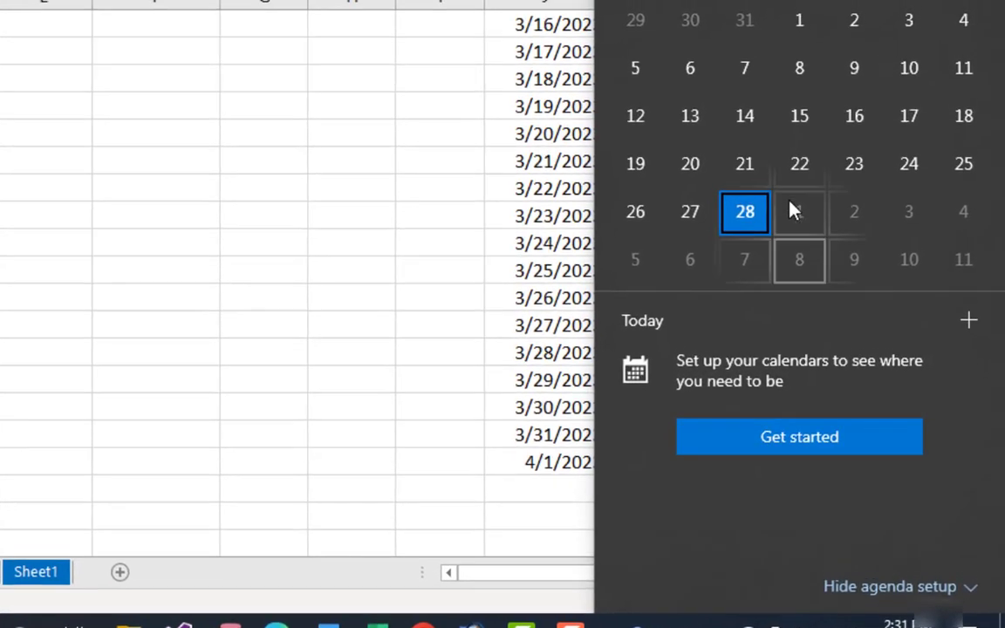
pyautogui.click(949, 25)
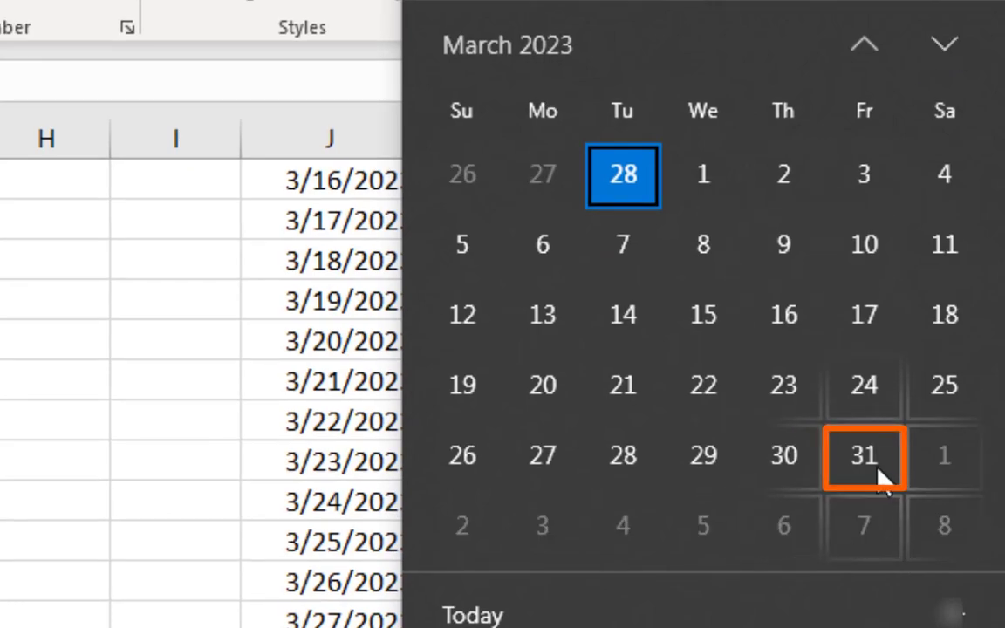
pyautogui.click(301, 621)
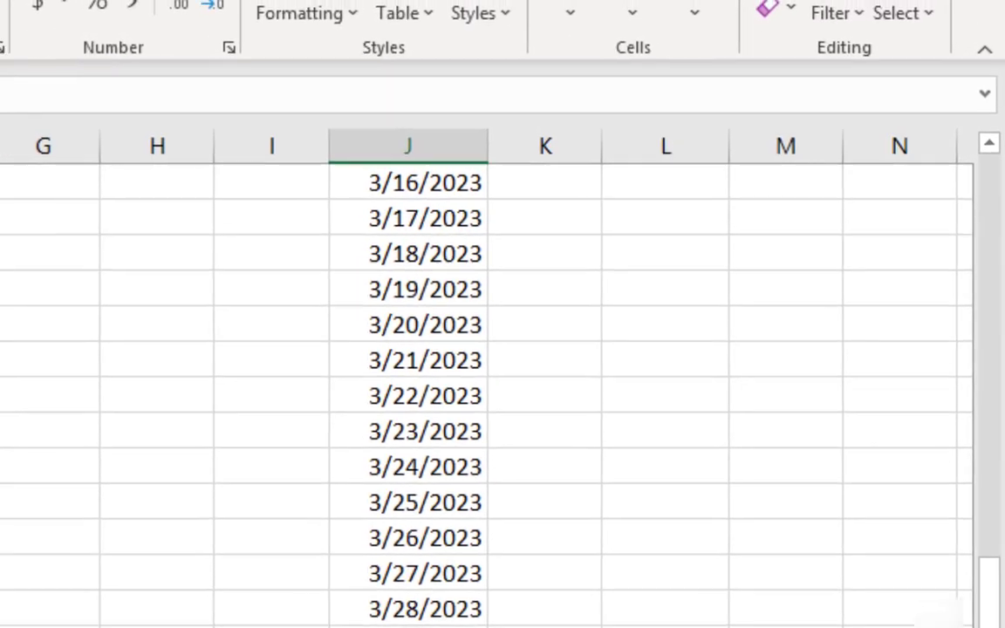
pyautogui.click(572, 597)
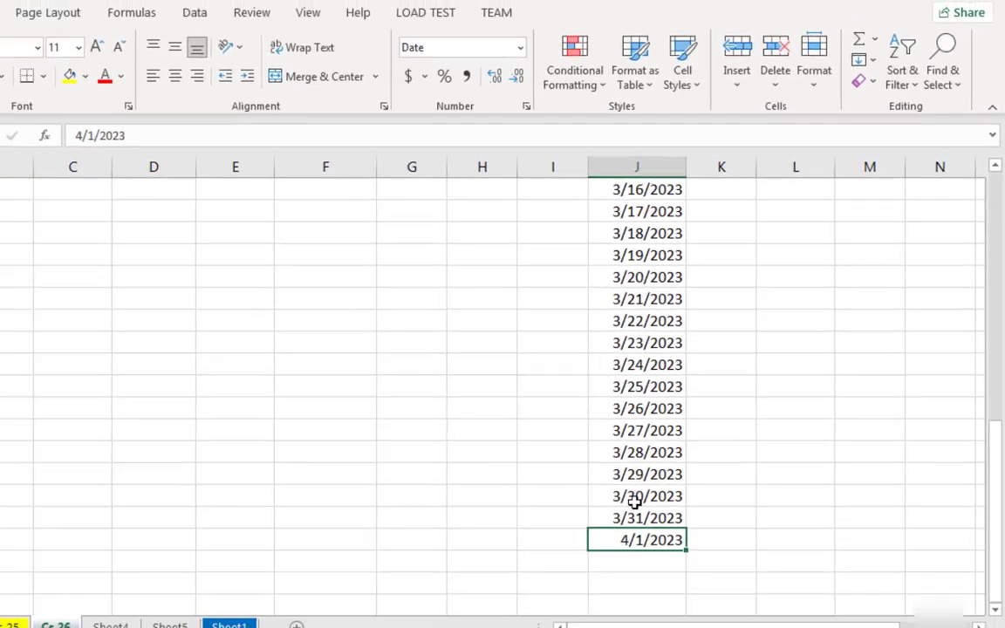
pyautogui.click(635, 500)
pyautogui.scroll(6, 669, 449)
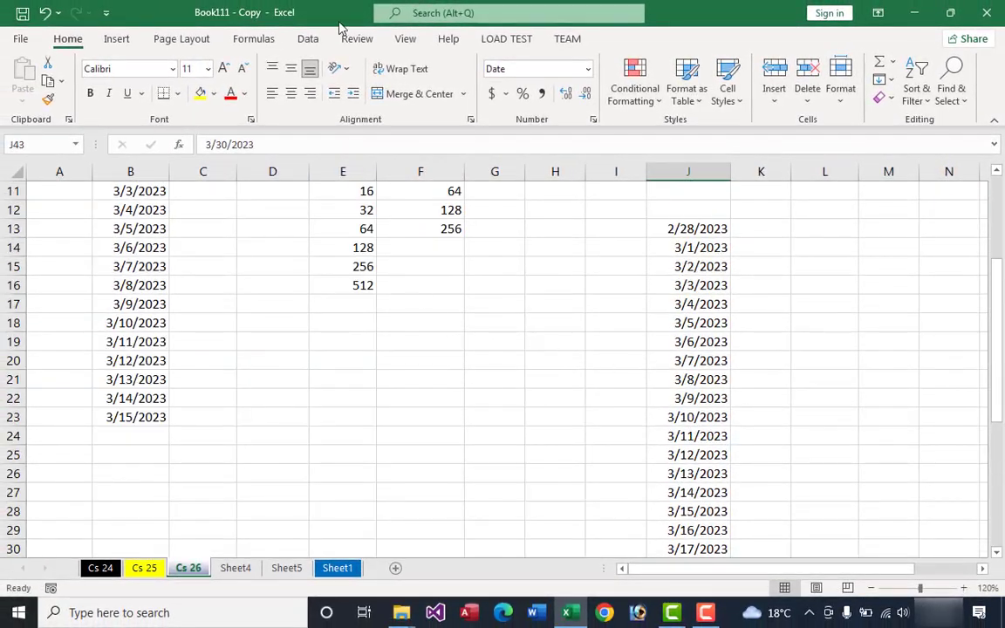
pyautogui.click(536, 307)
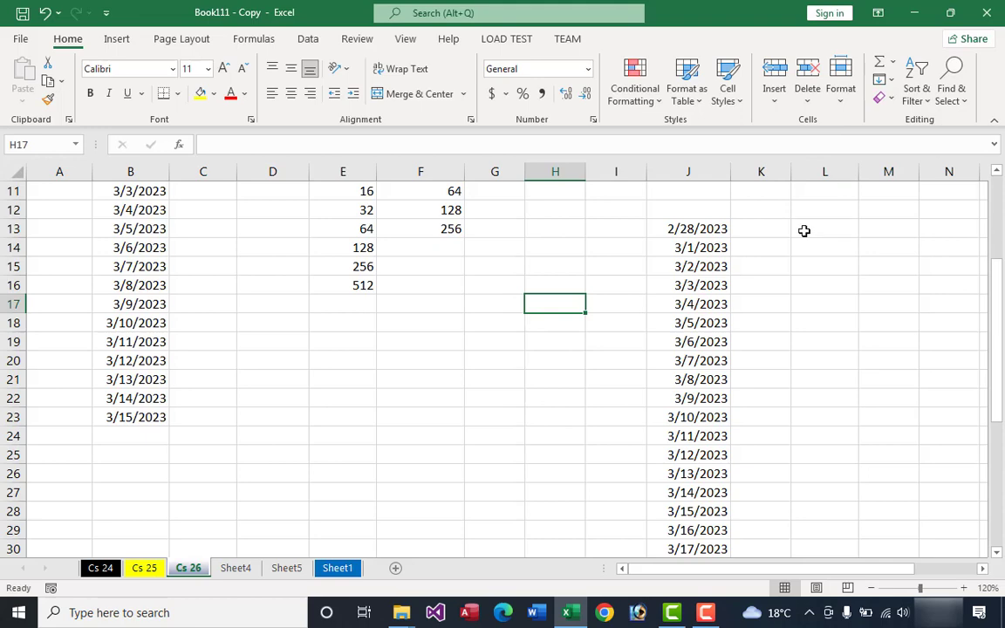
pyautogui.press('alt')
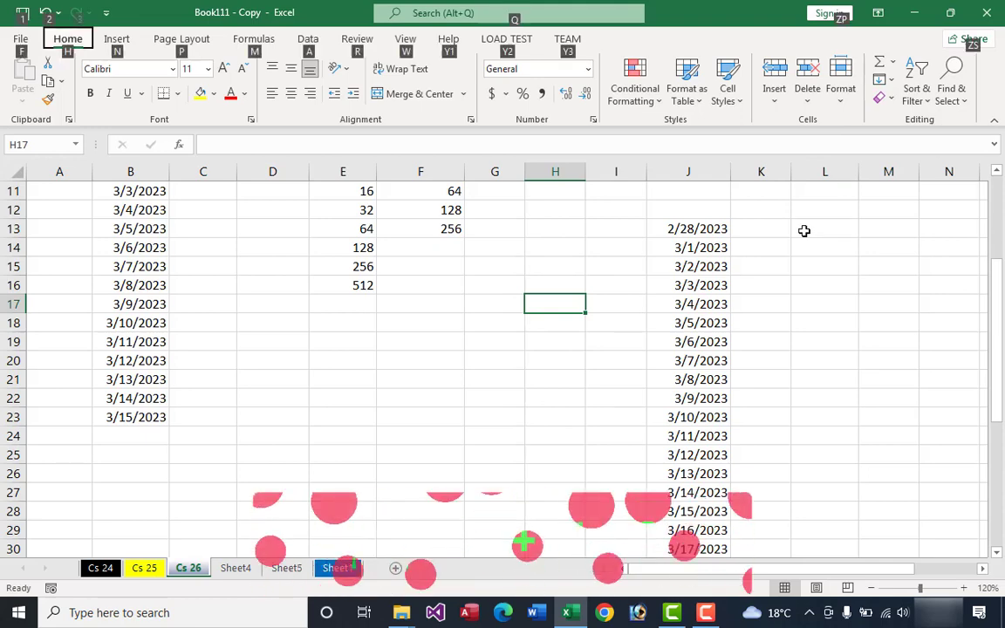
pyautogui.press('h')
pyautogui.press('f')
pyautogui.press('i')
pyautogui.press('s')
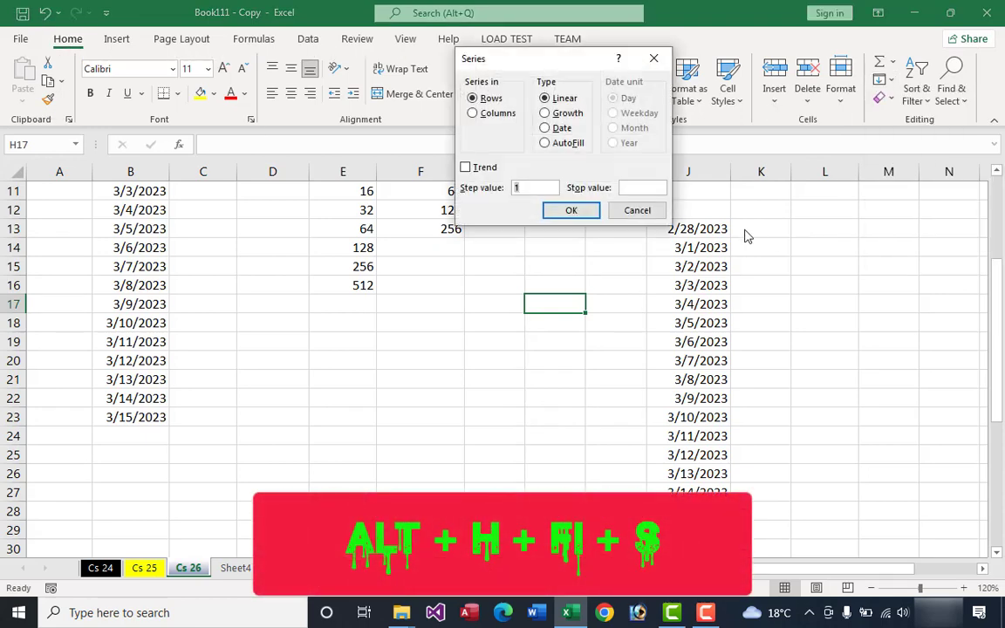
pyautogui.click(548, 129)
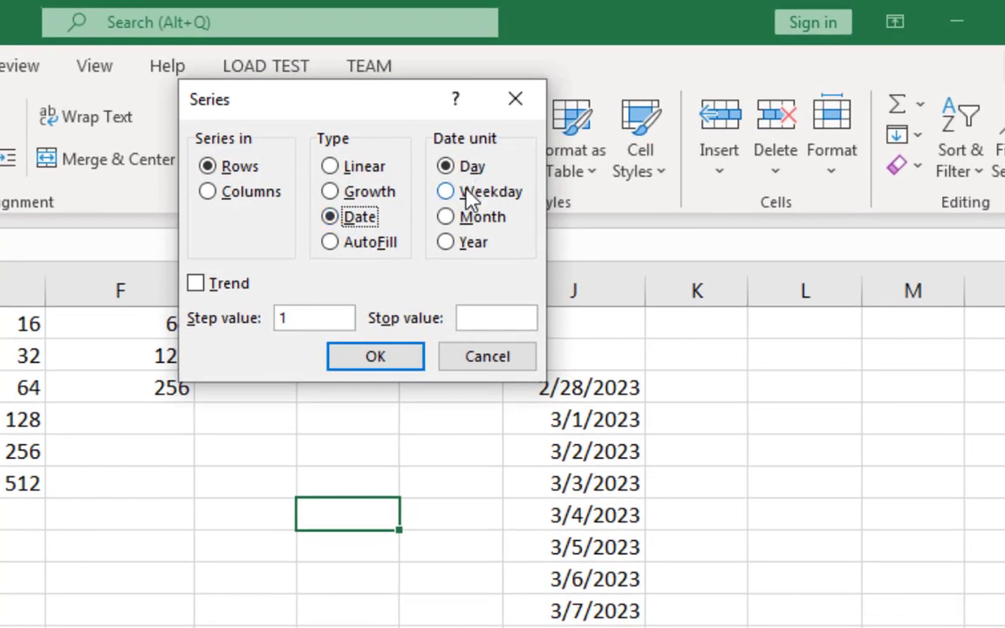
pyautogui.click(446, 197)
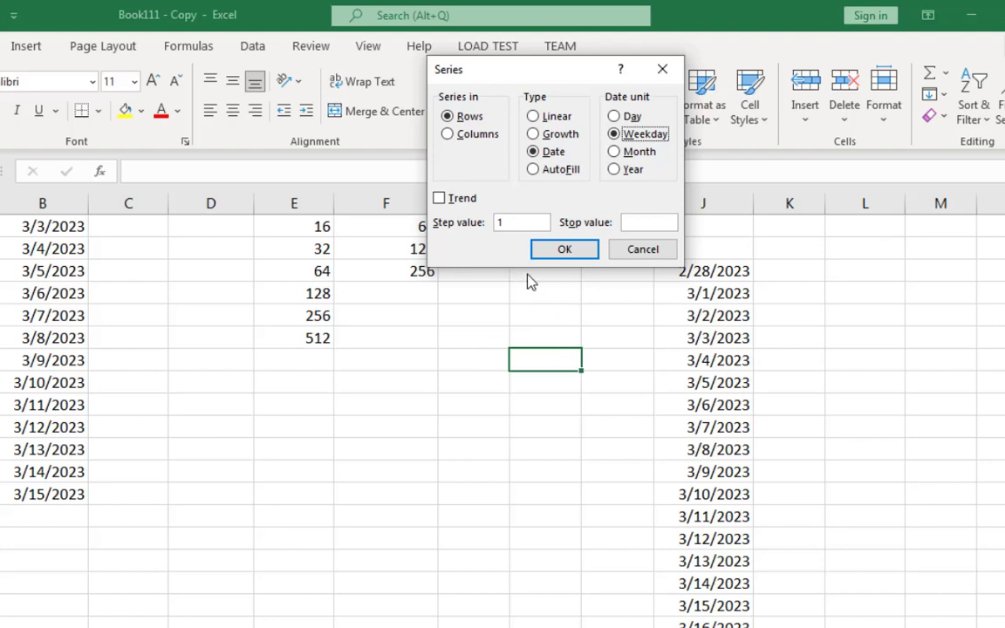
pyautogui.click(637, 250)
# Step: Copy the starting date from J13 into cell G16 and fit column G's width to its contents
pyautogui.click(703, 273)
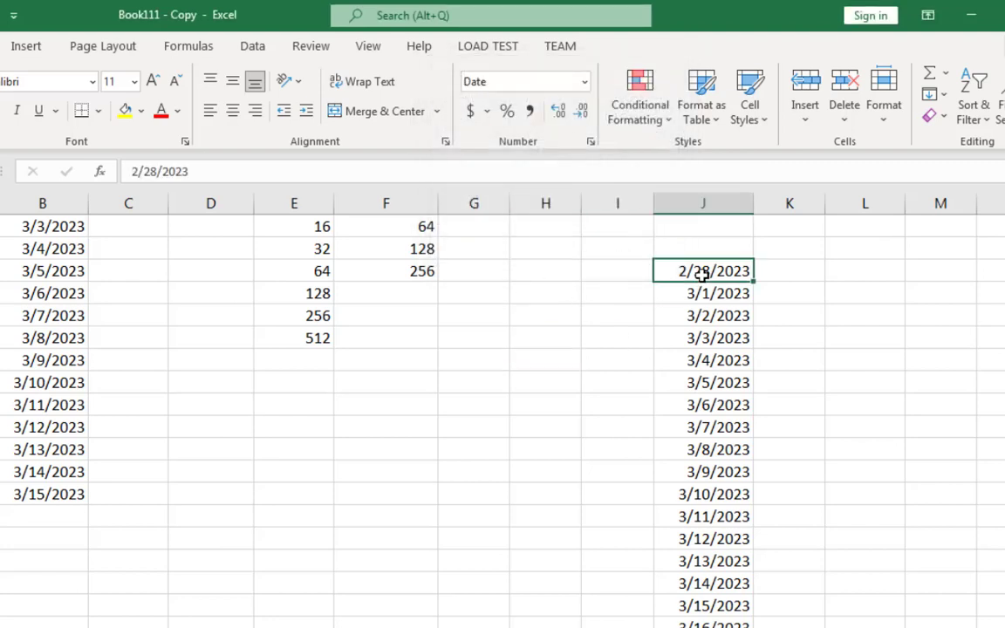
pyautogui.hotkey('ctrl', 'c')
pyautogui.click(455, 342)
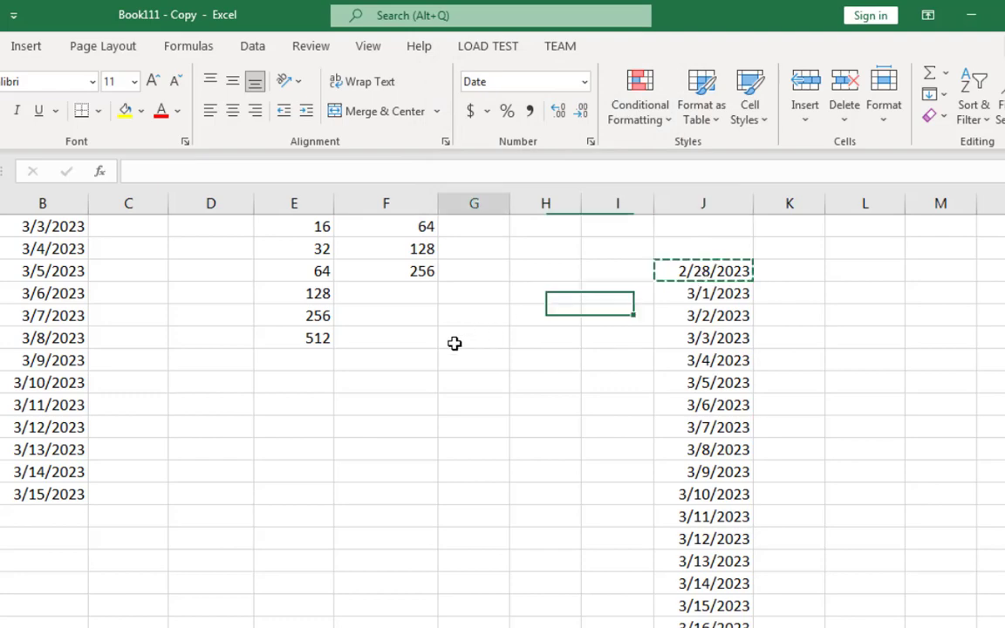
pyautogui.hotkey('ctrl', 'v')
pyautogui.click(480, 404)
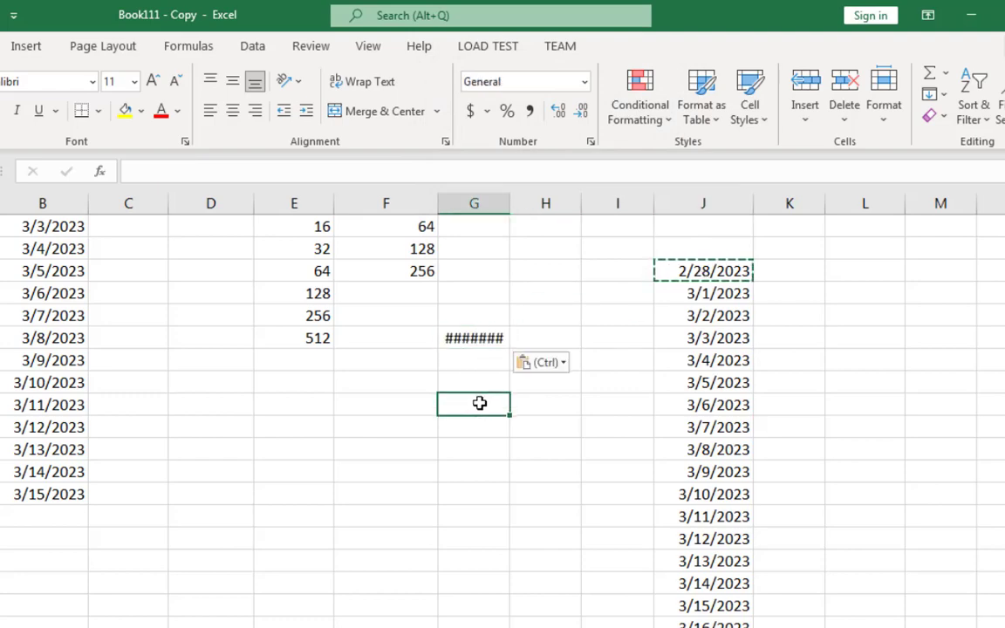
pyautogui.doubleClick(509, 211)
# Step: Fill a date series by weekday down the column from G16 with step value 1 and stop value 3-15-23
pyautogui.click(492, 339)
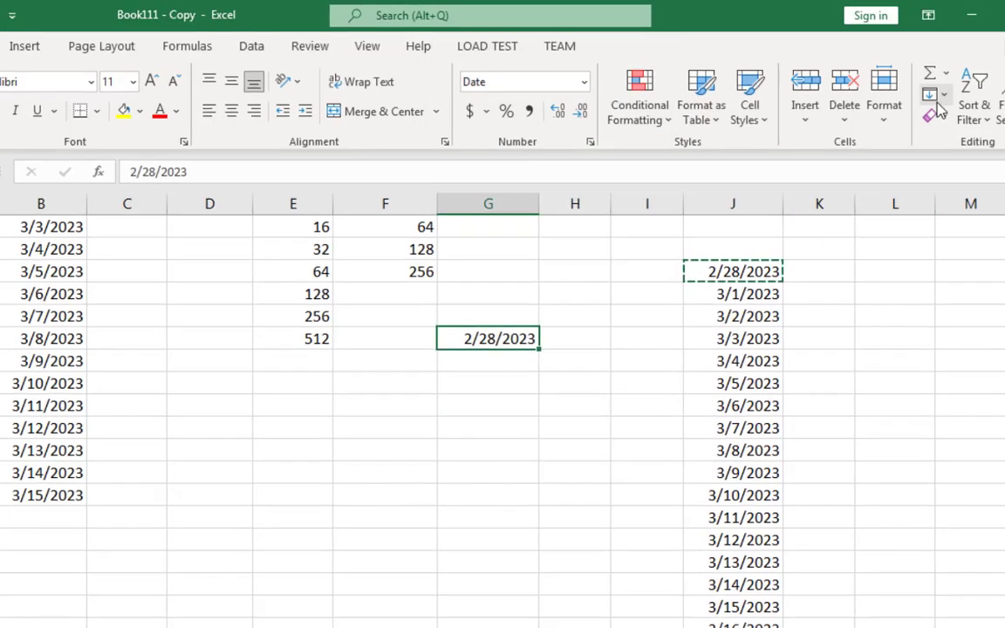
pyautogui.click(930, 94)
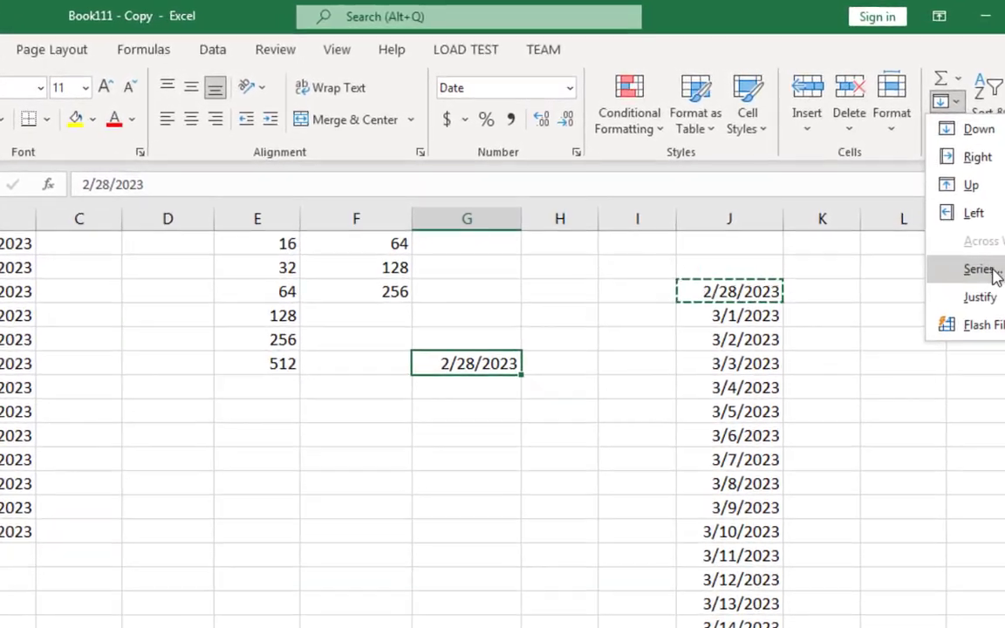
pyautogui.click(993, 273)
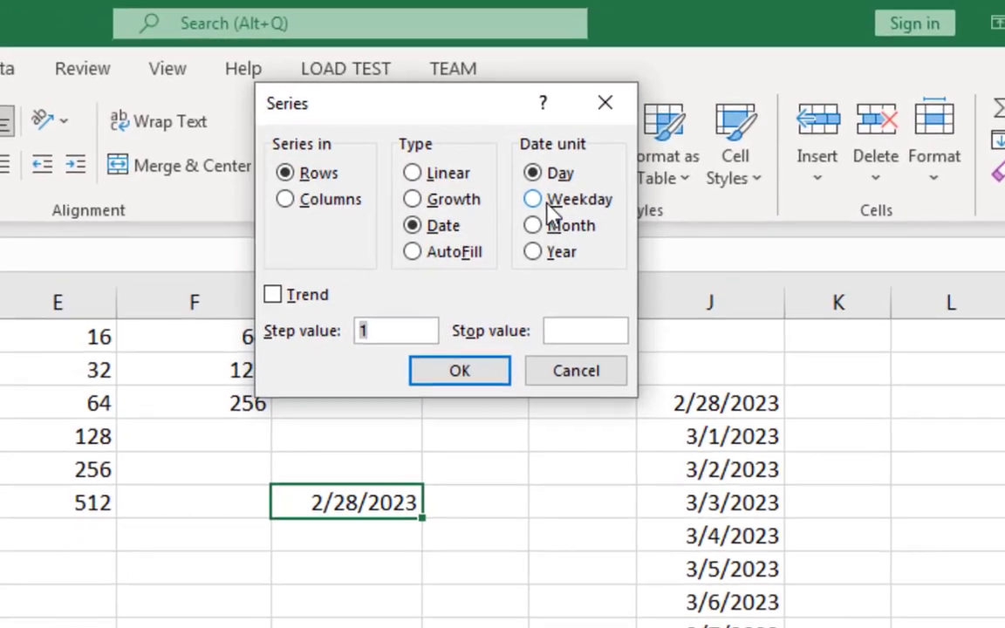
pyautogui.click(550, 200)
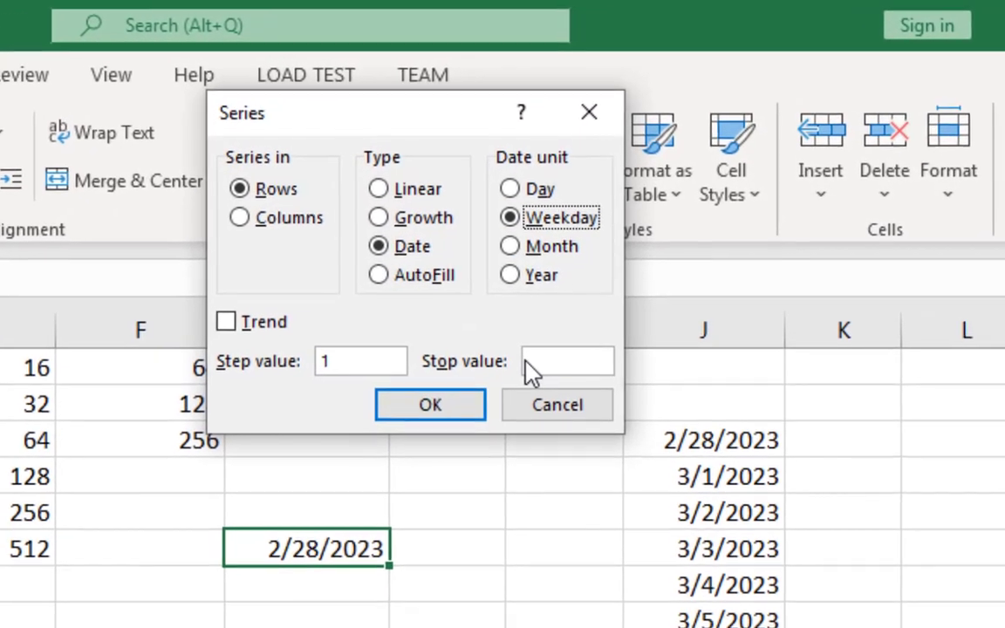
pyautogui.click(565, 332)
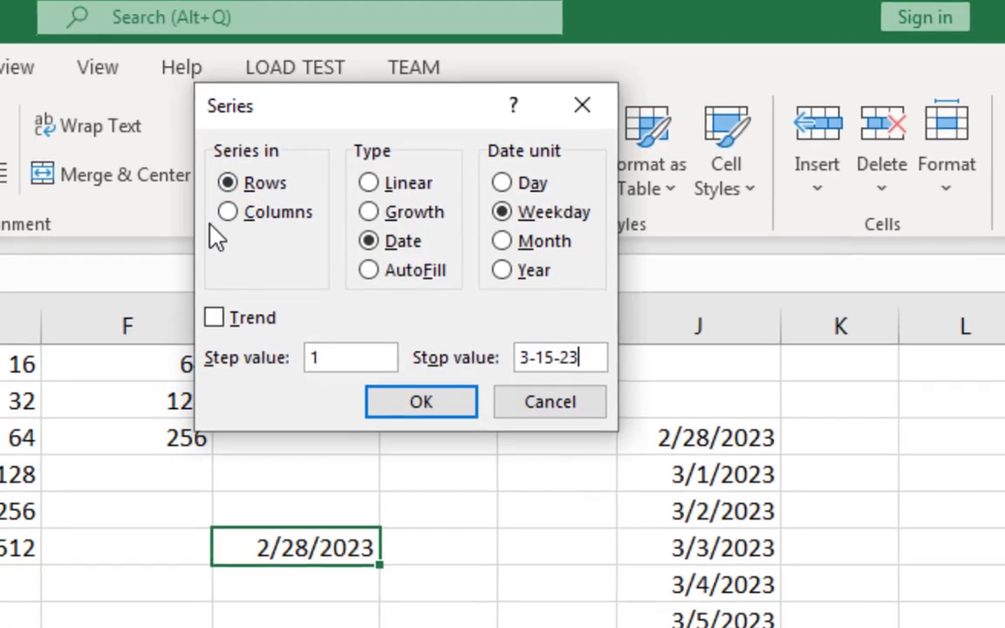
pyautogui.click(229, 223)
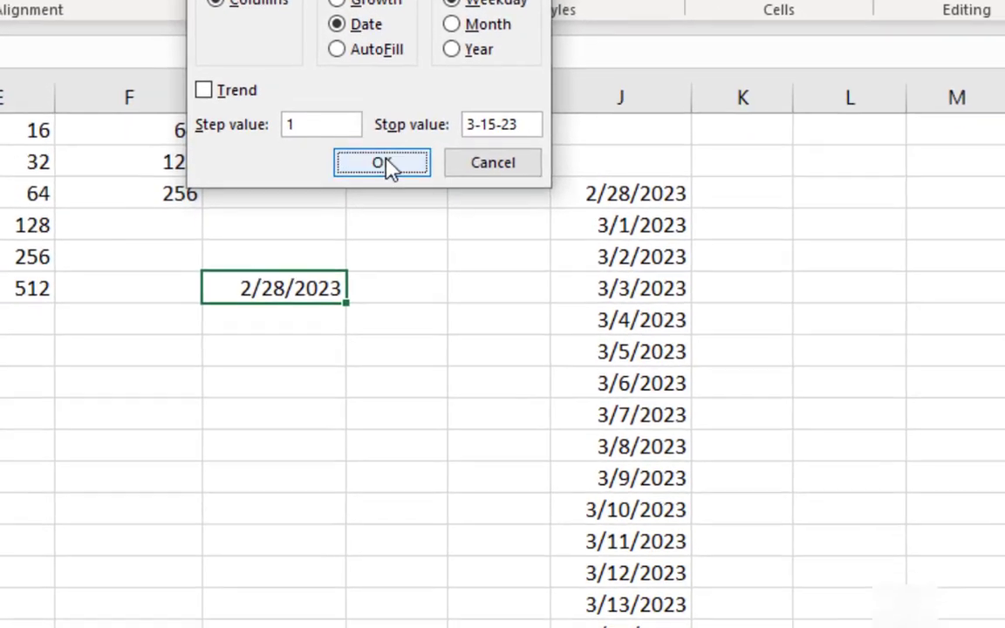
pyautogui.click(416, 370)
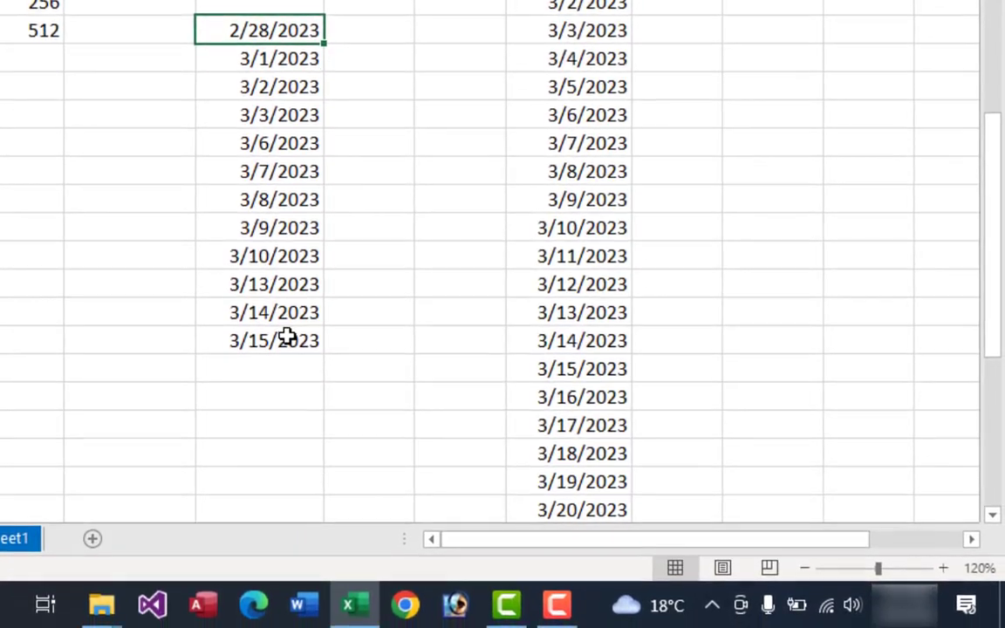
# Step: Check the weekend dates of March 2023 in the system calendar against the weekday series in column G
pyautogui.click(281, 544)
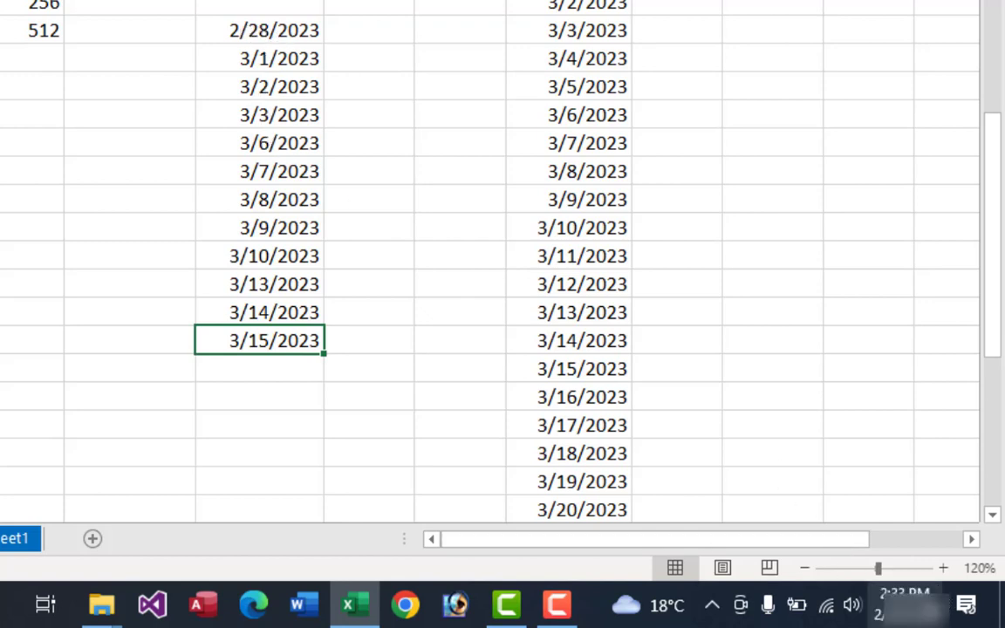
pyautogui.moveTo(908, 616)
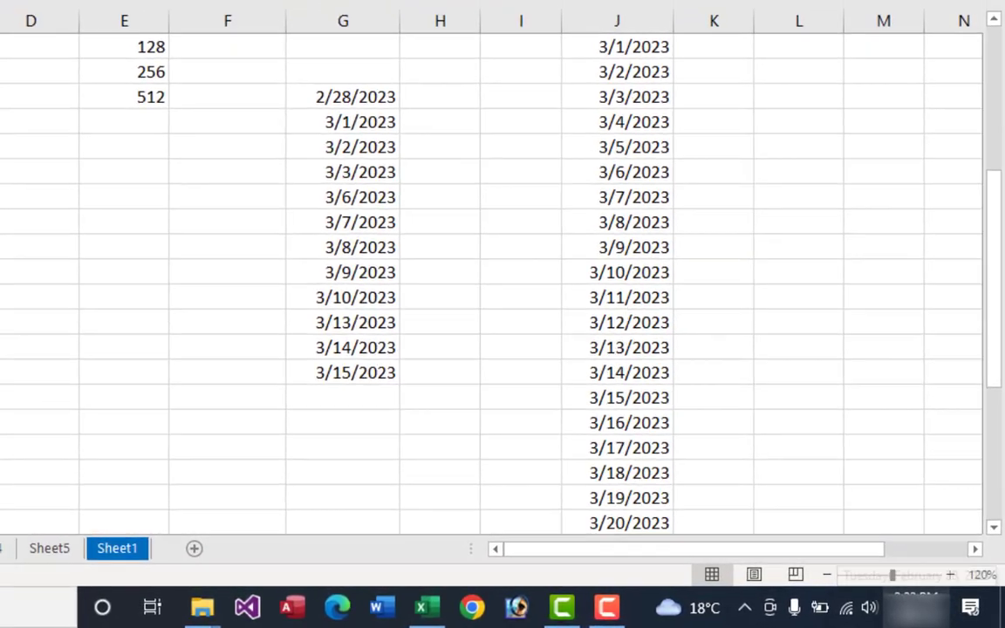
pyautogui.click(907, 611)
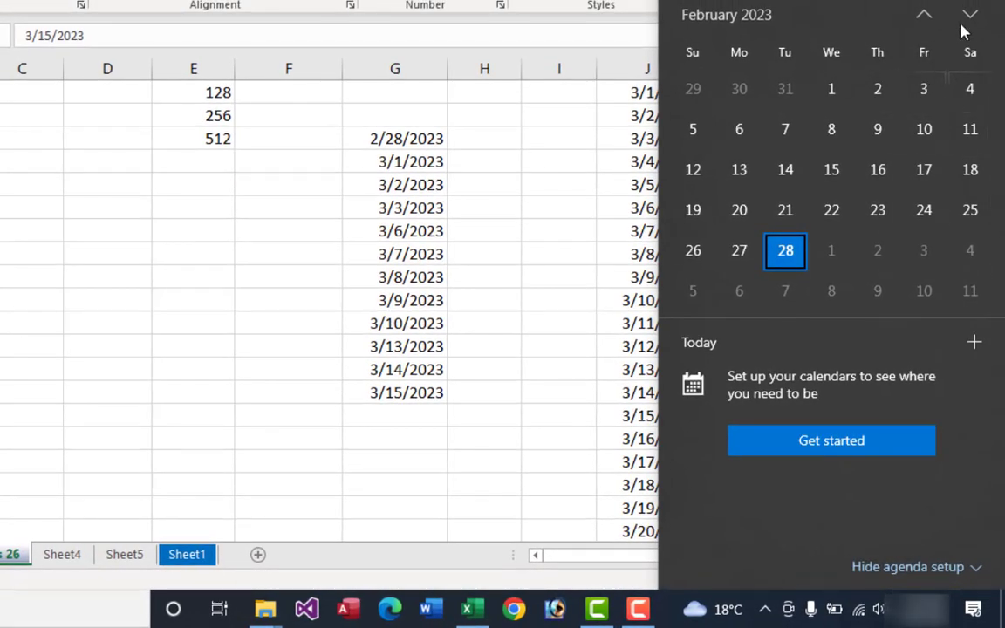
pyautogui.click(968, 18)
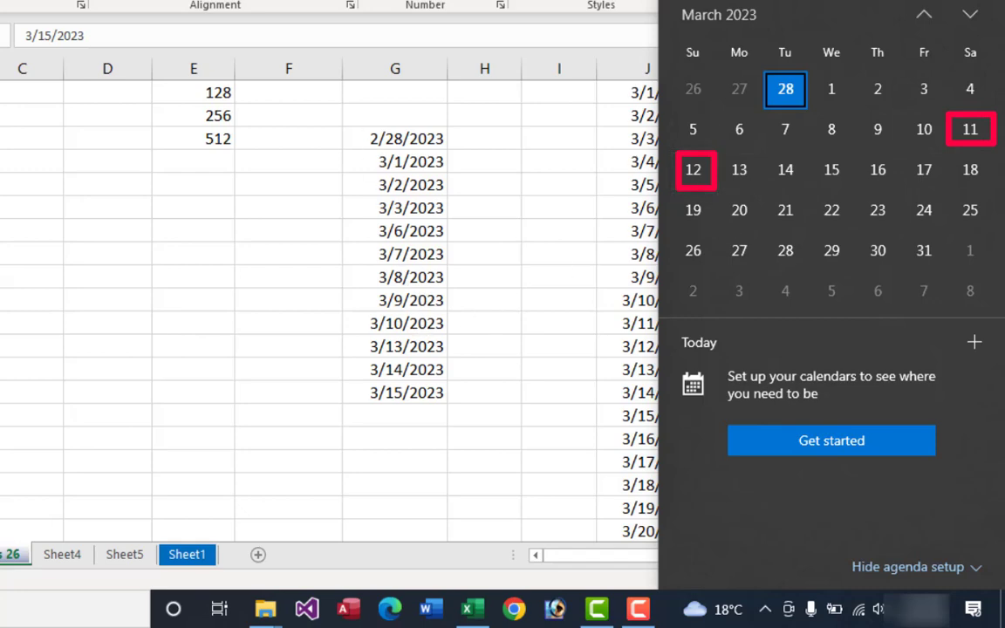
pyautogui.click(471, 237)
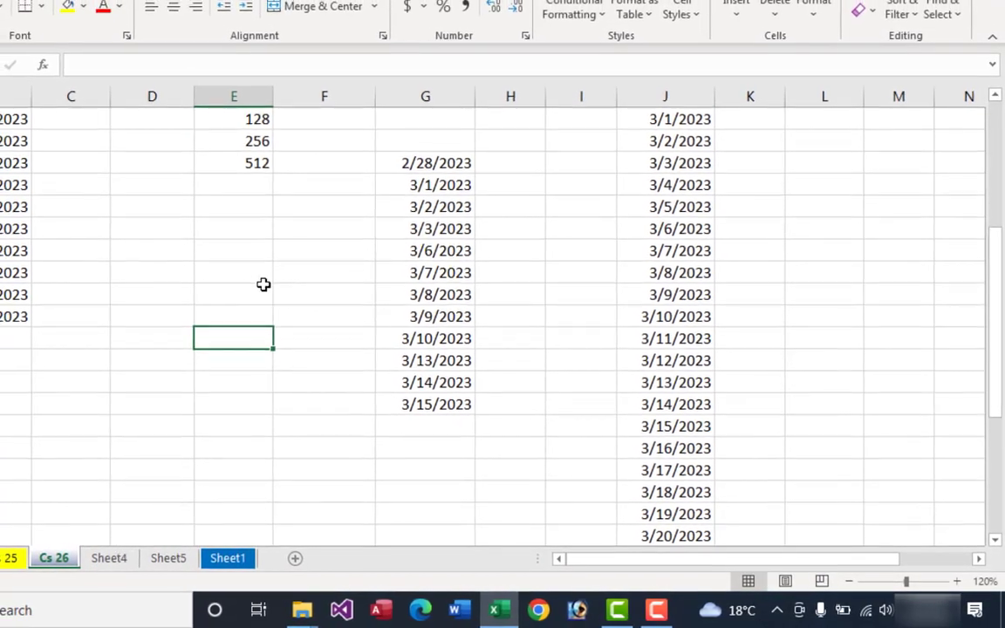
pyautogui.click(295, 324)
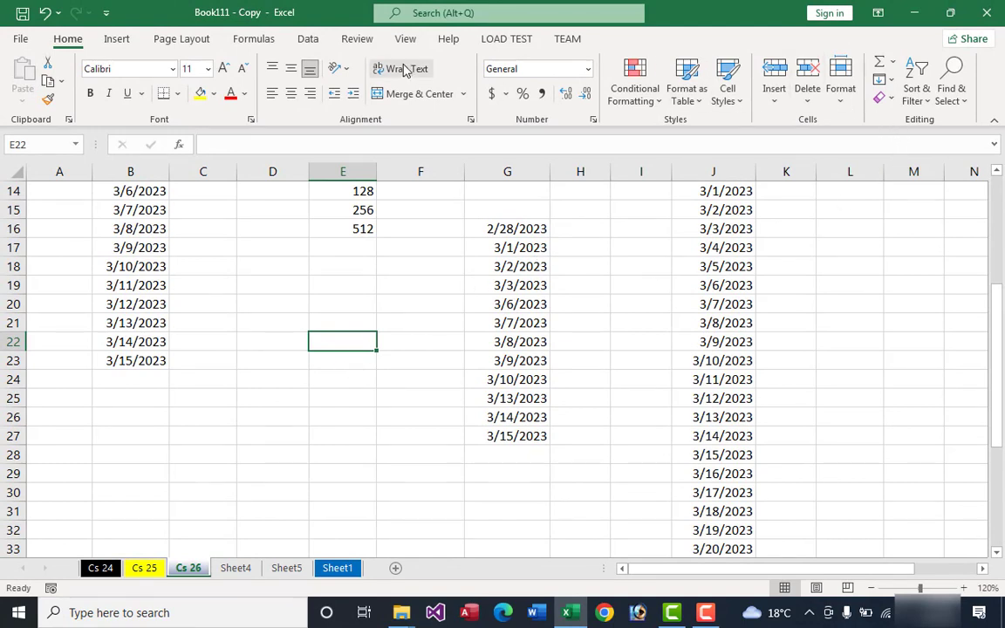
pyautogui.click(885, 79)
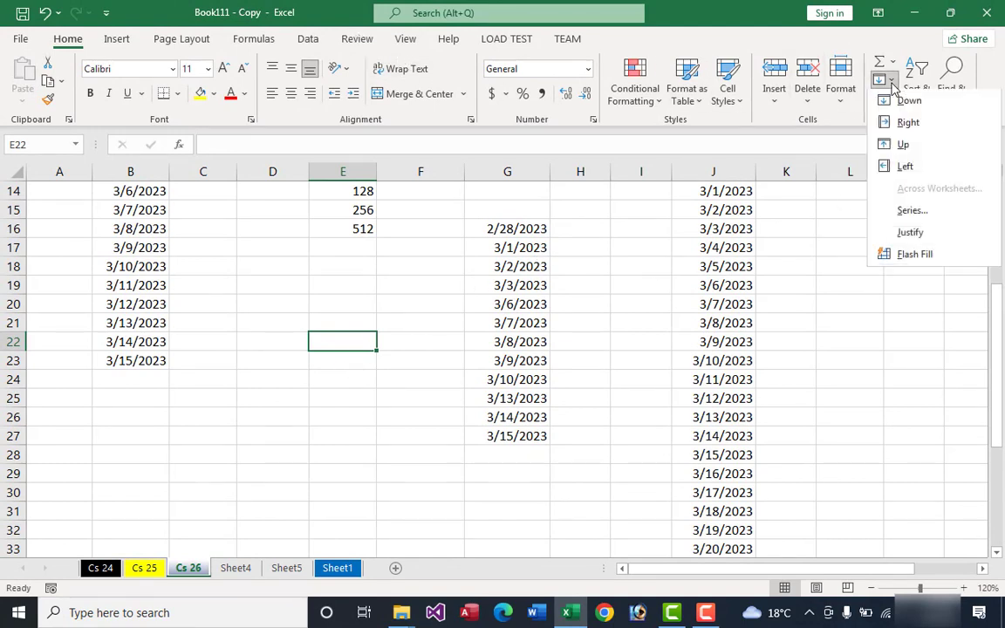
pyautogui.click(913, 211)
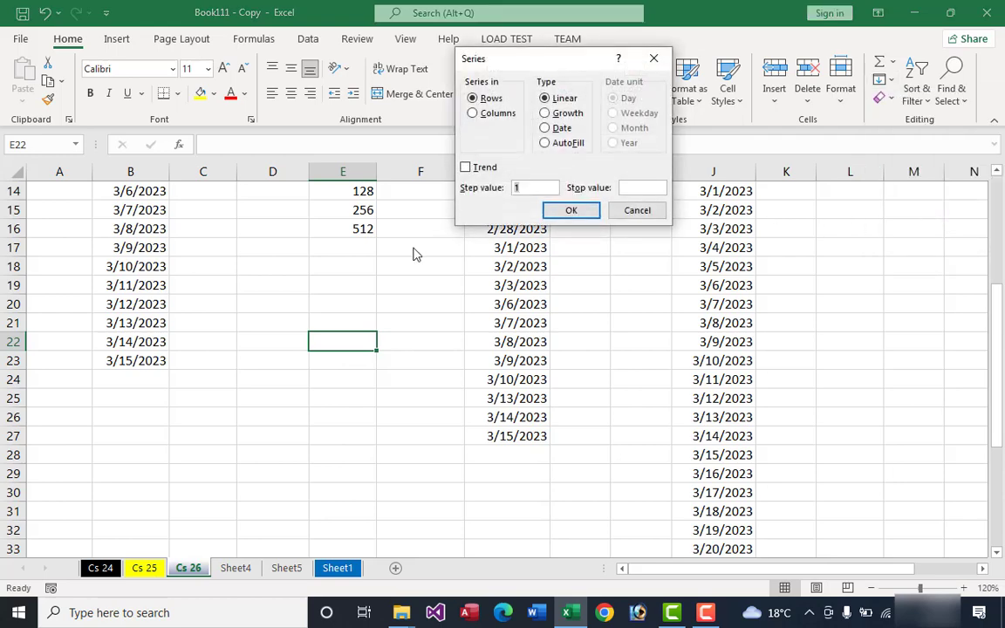
pyautogui.moveTo(516, 68); pyautogui.dragTo(491, 99)
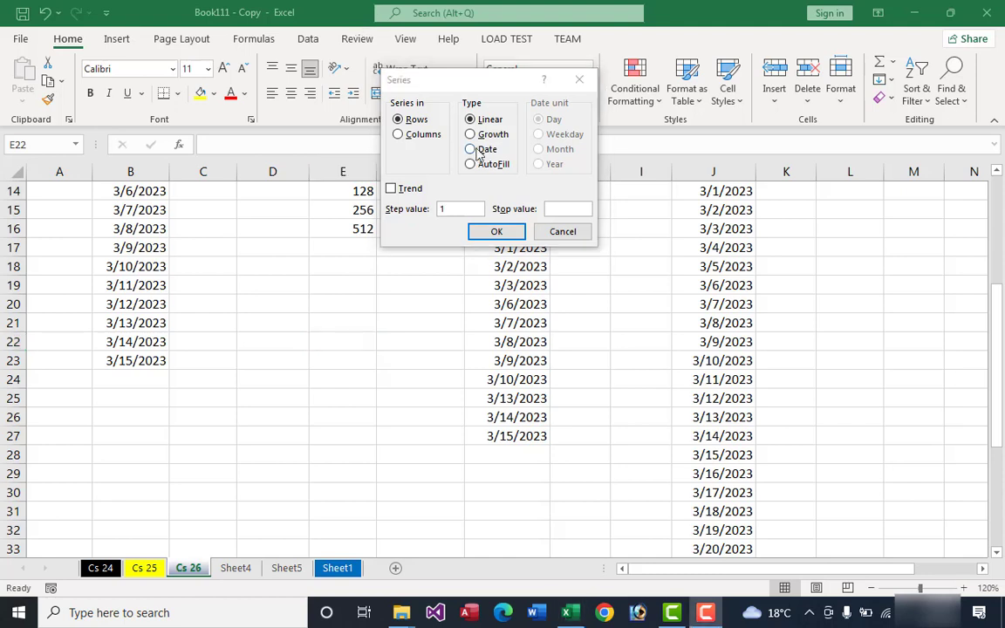
pyautogui.click(470, 149)
pyautogui.click(558, 150)
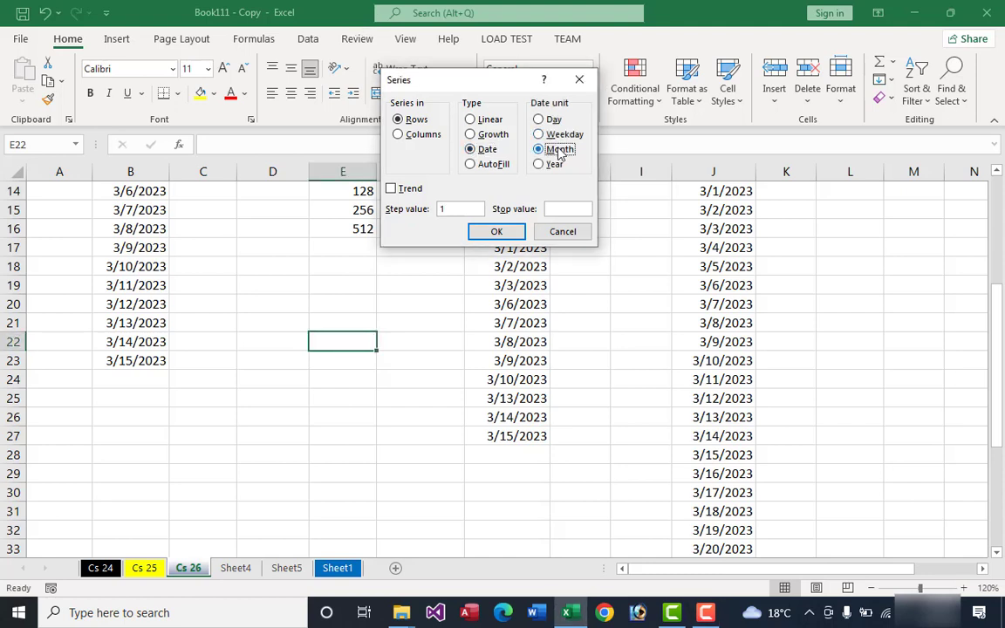
pyautogui.click(498, 230)
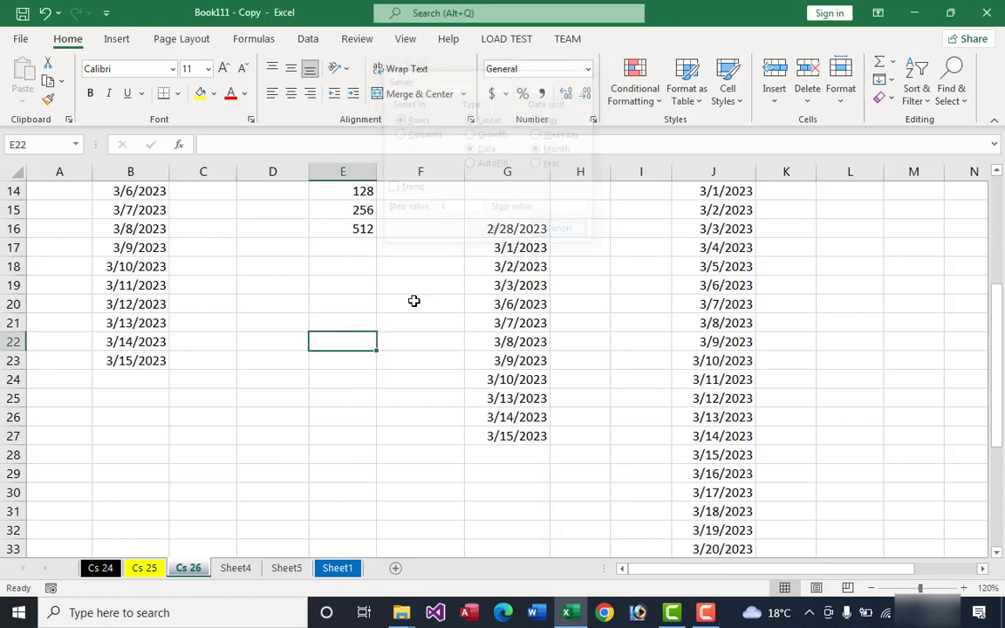
# Step: Copy the starting date from G16 into cell D21
pyautogui.click(515, 229)
pyautogui.hotkey('ctrl', 'c')
pyautogui.click(301, 321)
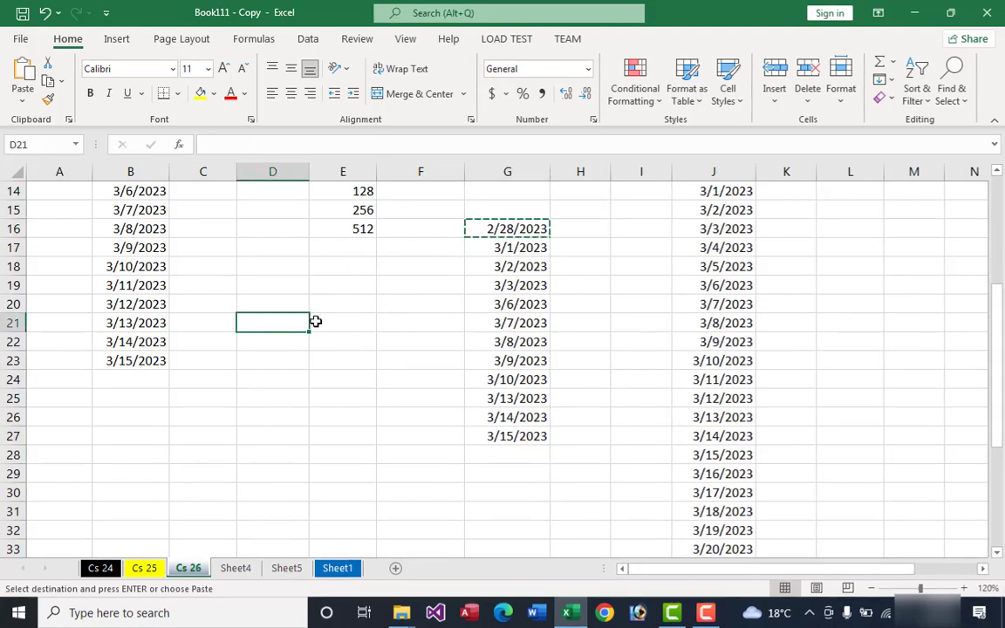
pyautogui.hotkey('ctrl', 'v')
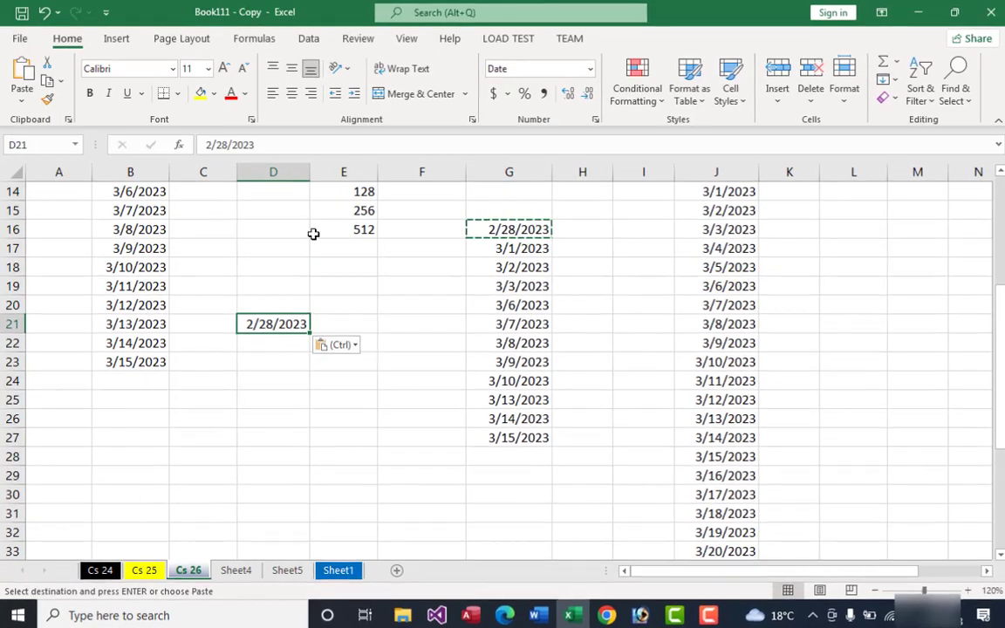
pyautogui.click(336, 306)
# Step: Fill a date series by month down the column from D21 with step value 1 and stop value 12-28-23
pyautogui.click(269, 326)
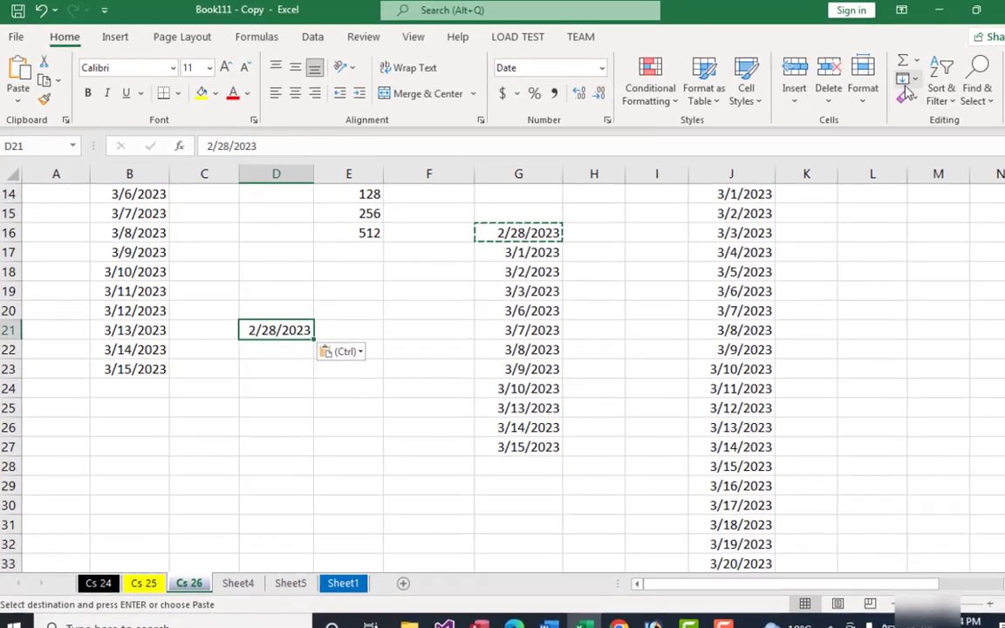
pyautogui.click(907, 81)
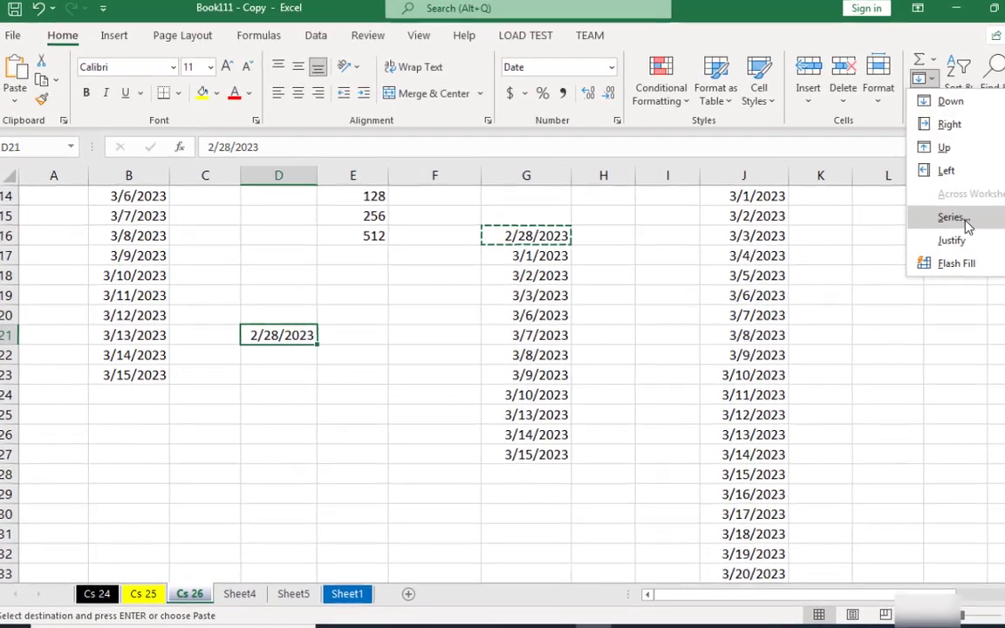
pyautogui.click(964, 217)
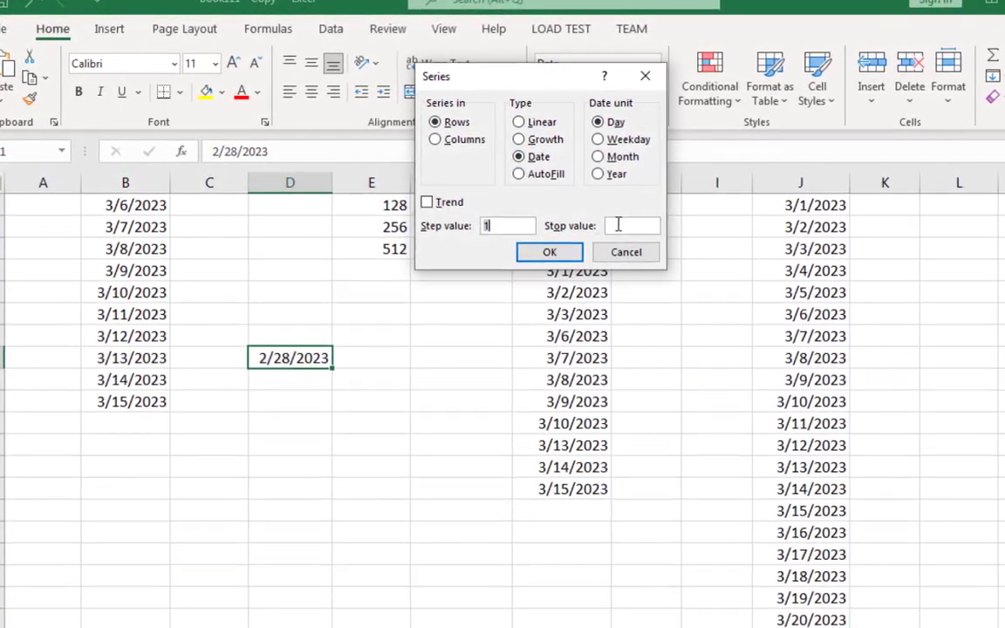
pyautogui.click(619, 158)
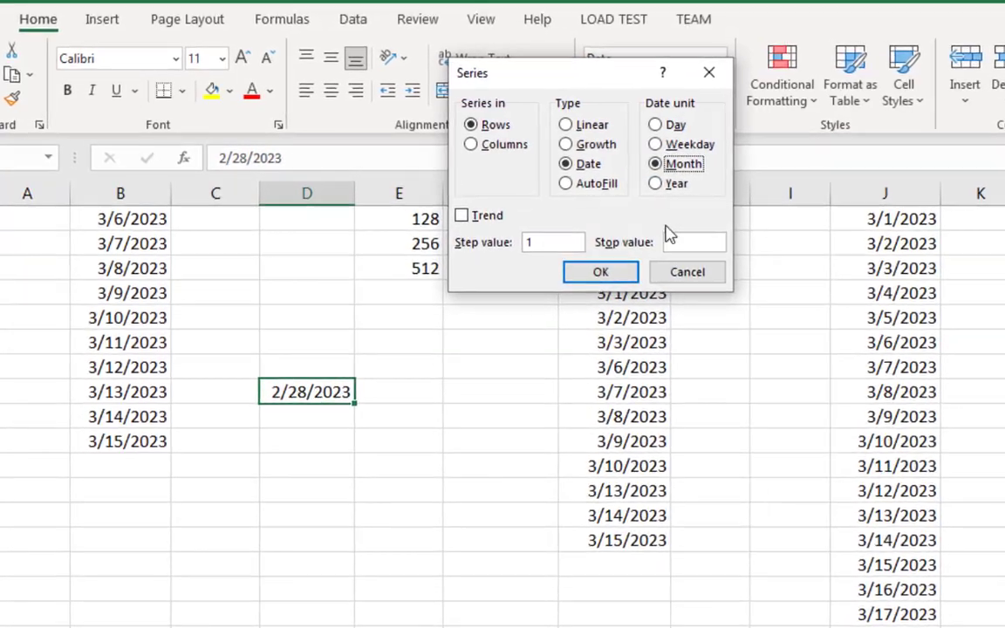
pyautogui.click(720, 248)
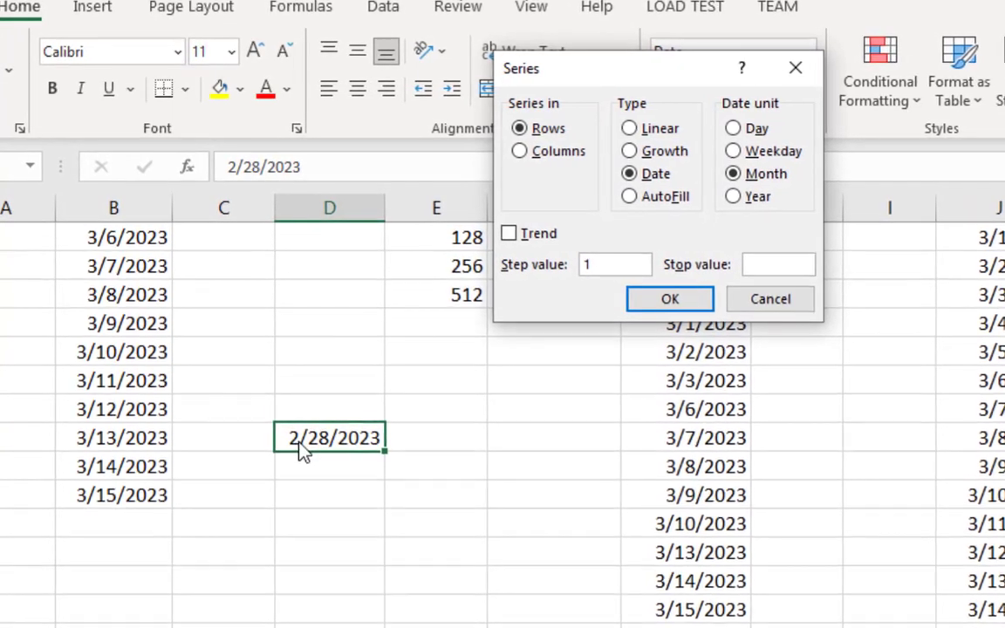
pyautogui.write('12')
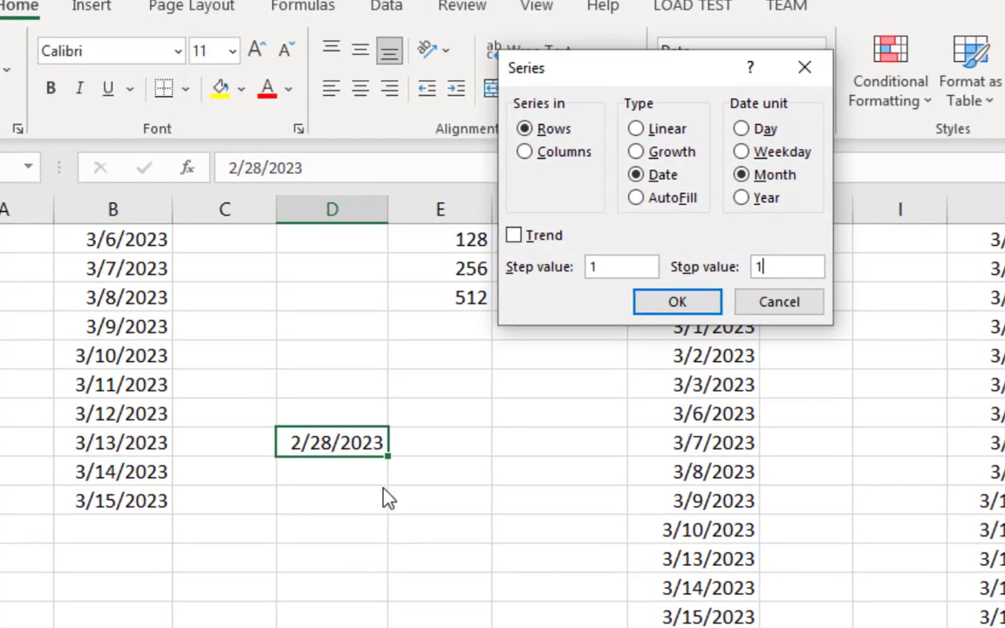
pyautogui.write('-28')
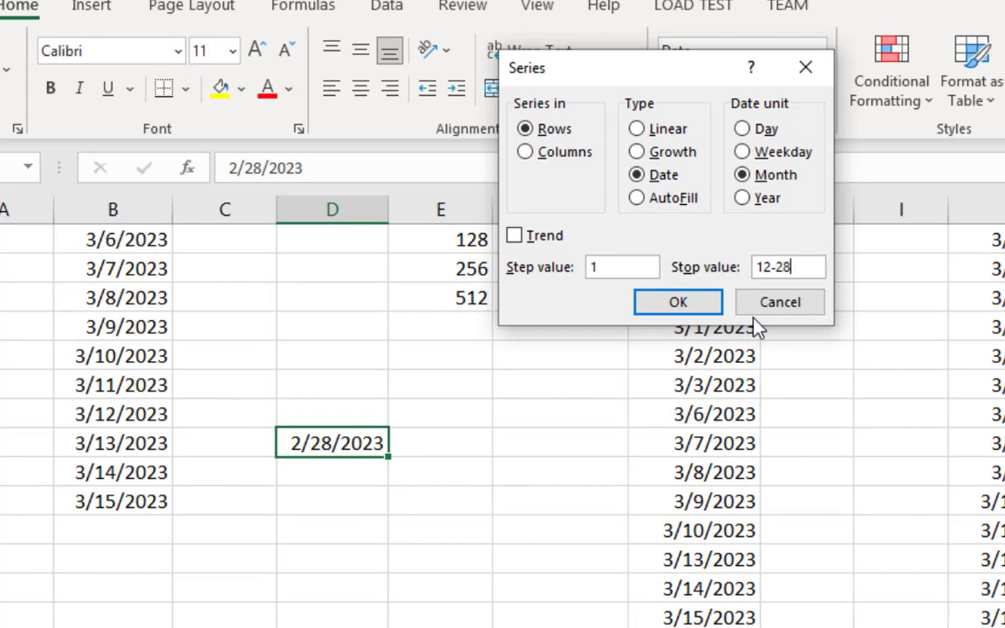
pyautogui.write('-23')
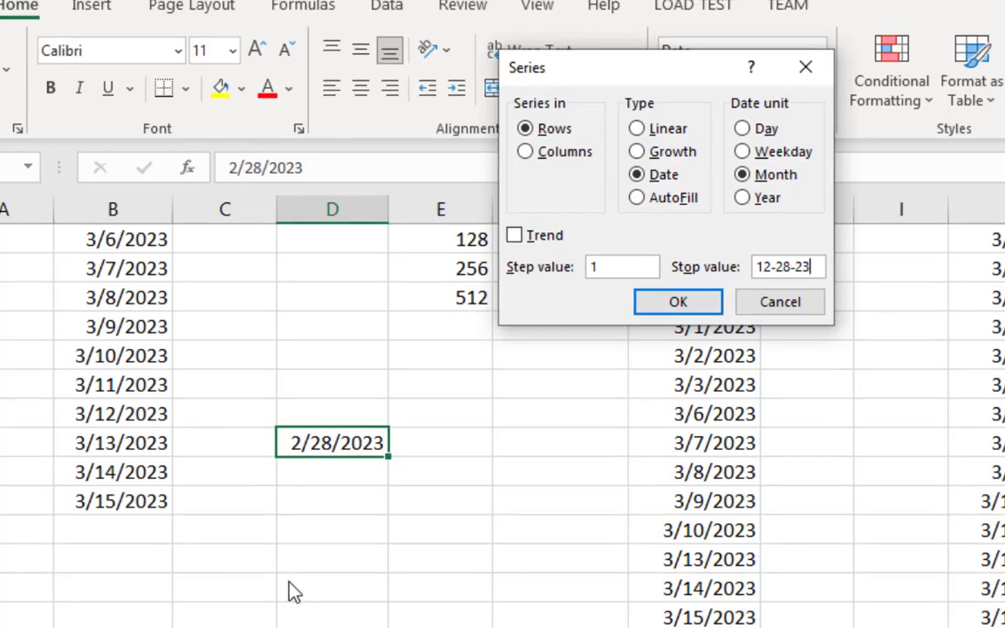
pyautogui.click(527, 138)
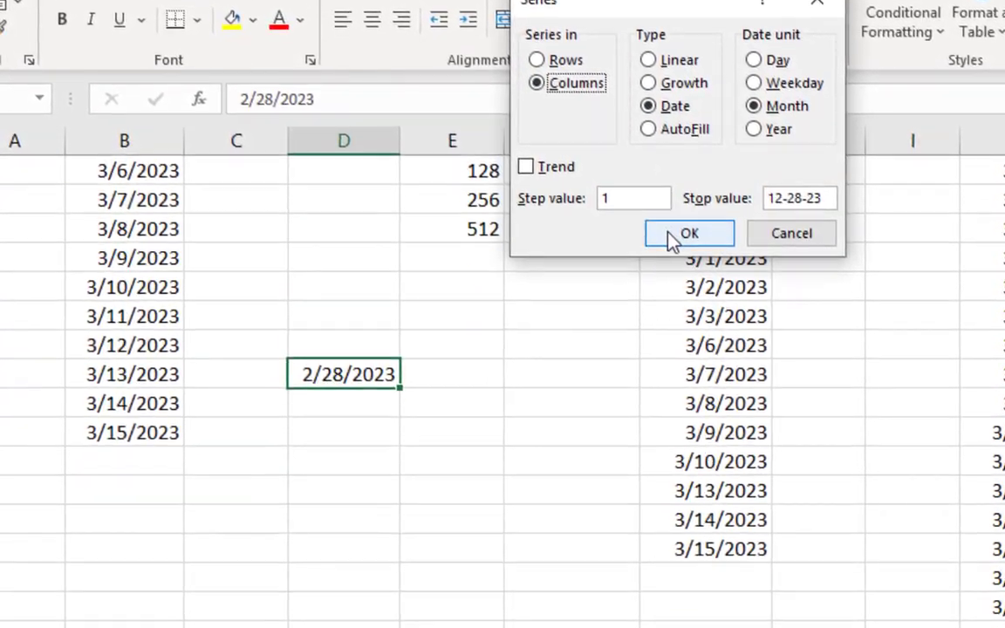
pyautogui.click(670, 234)
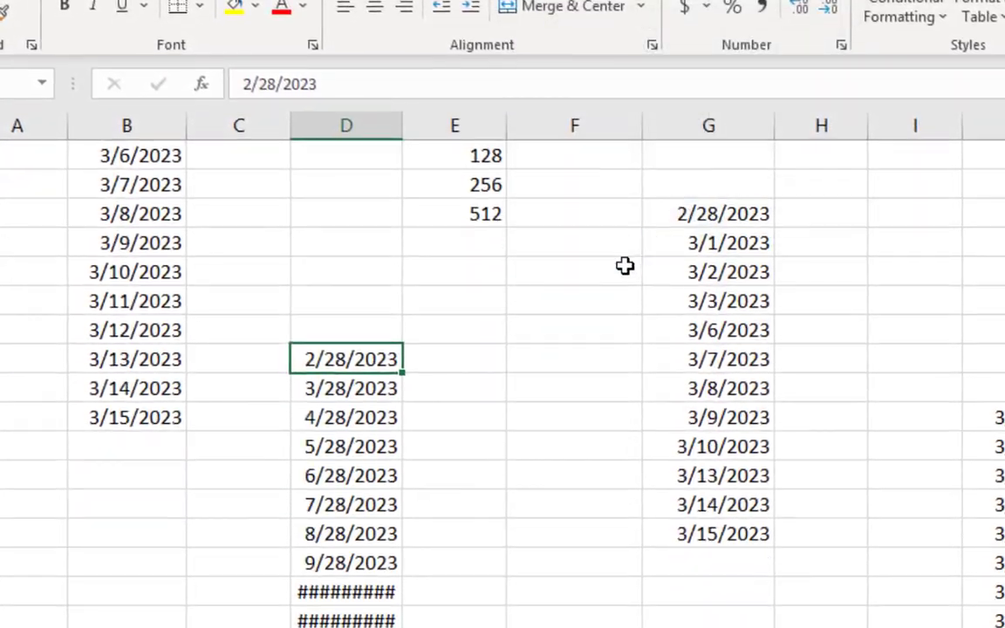
# Step: Fit column D's width to its contents and look over the filled monthly dates
pyautogui.scroll(-1, 478, 175)
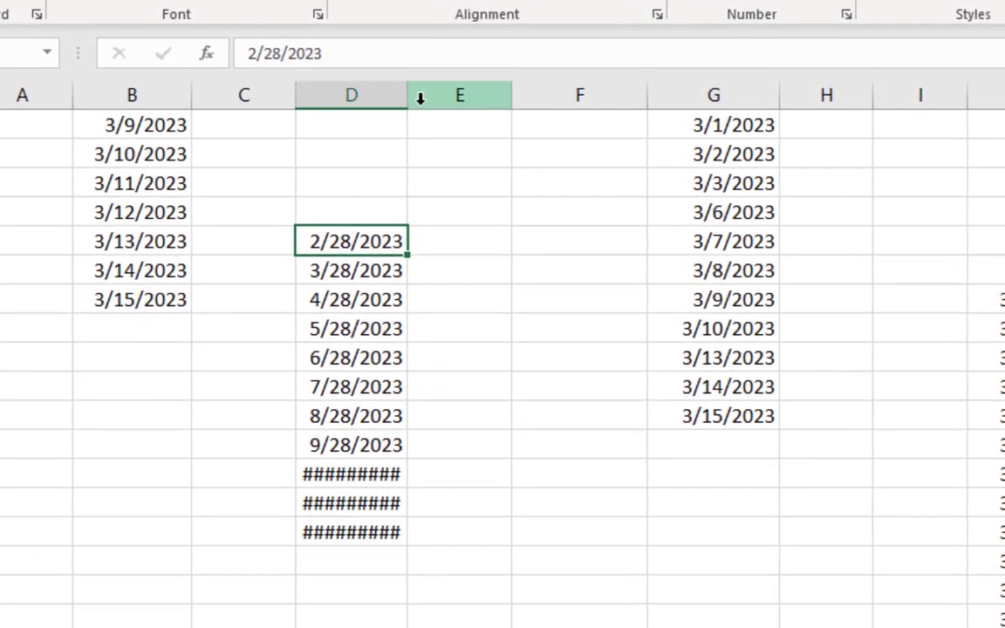
pyautogui.doubleClick(407, 96)
pyautogui.click(347, 299)
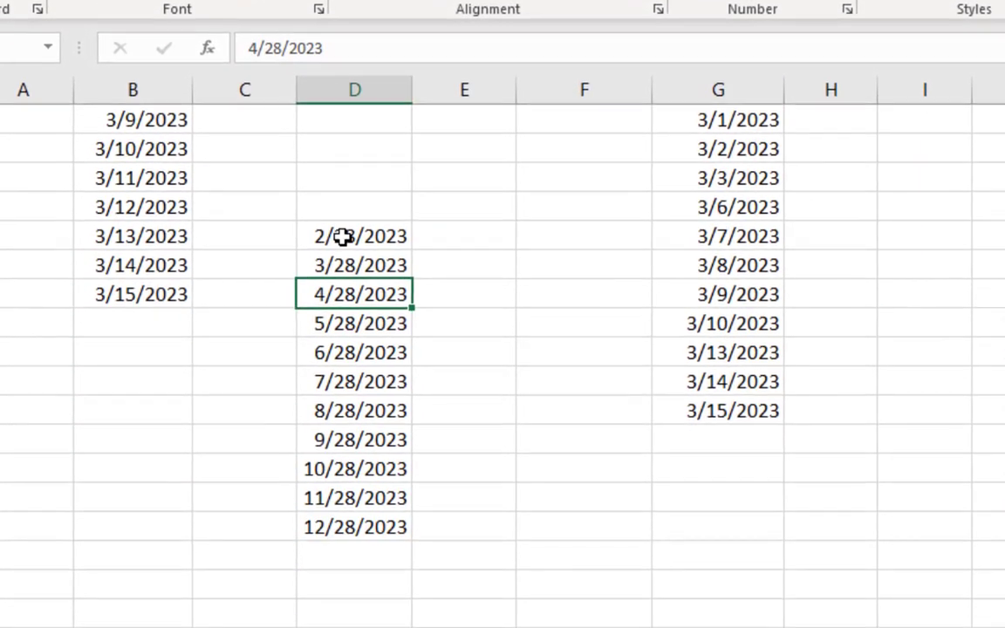
pyautogui.moveTo(344, 241); pyautogui.dragTo(363, 518)
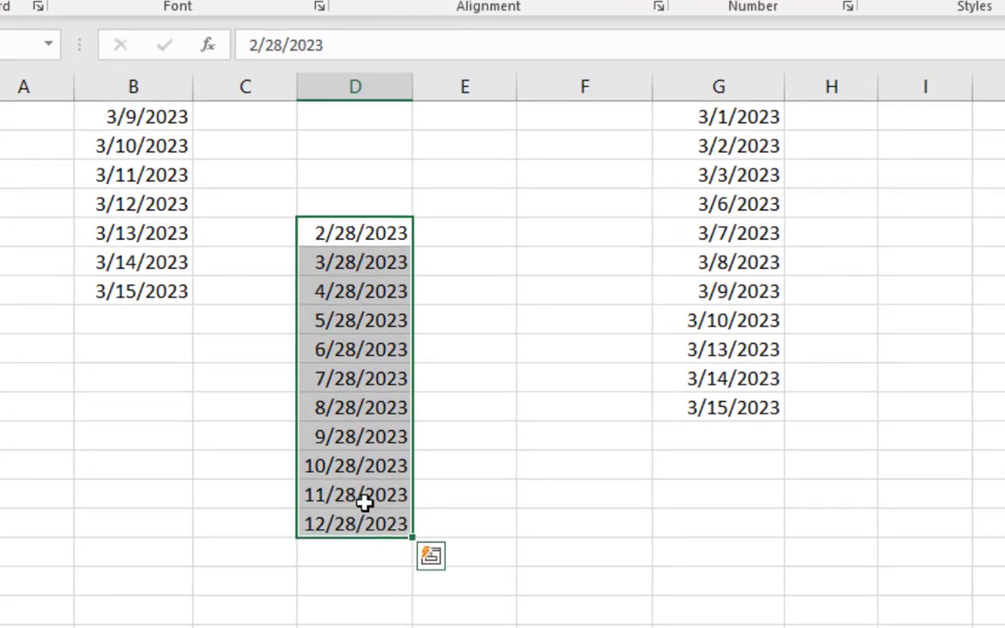
pyautogui.click(364, 503)
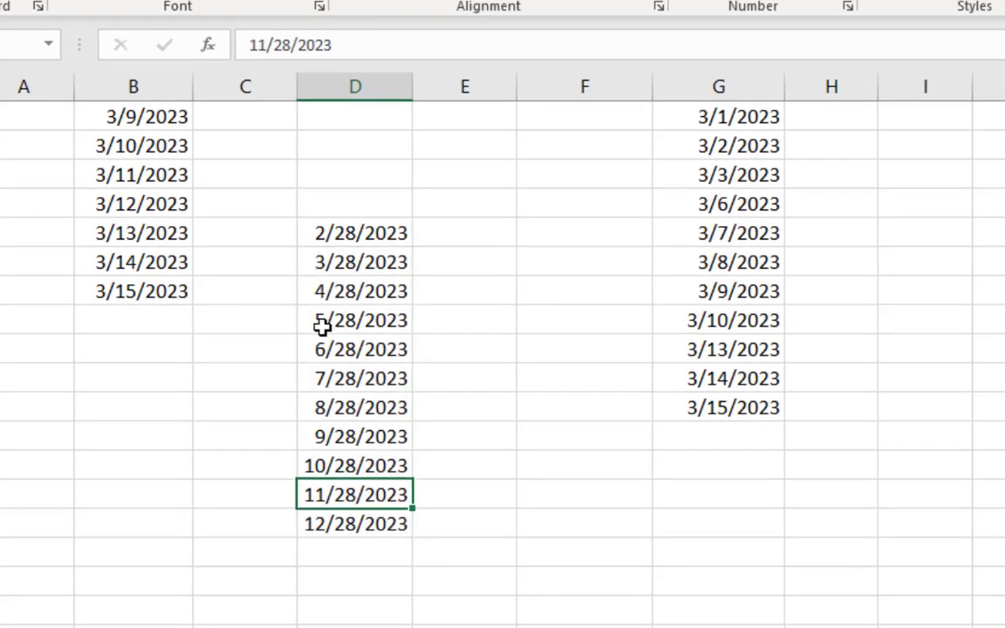
pyautogui.click(327, 518)
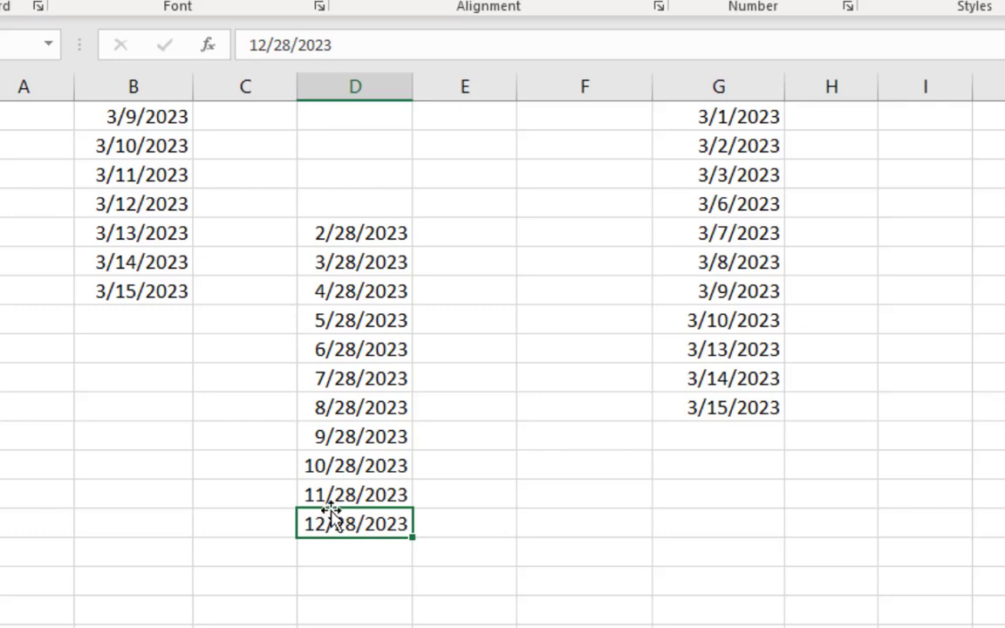
pyautogui.click(378, 469)
# Step: Copy the starting date from D21 into cell F21 and keep F21 selected
pyautogui.click(373, 236)
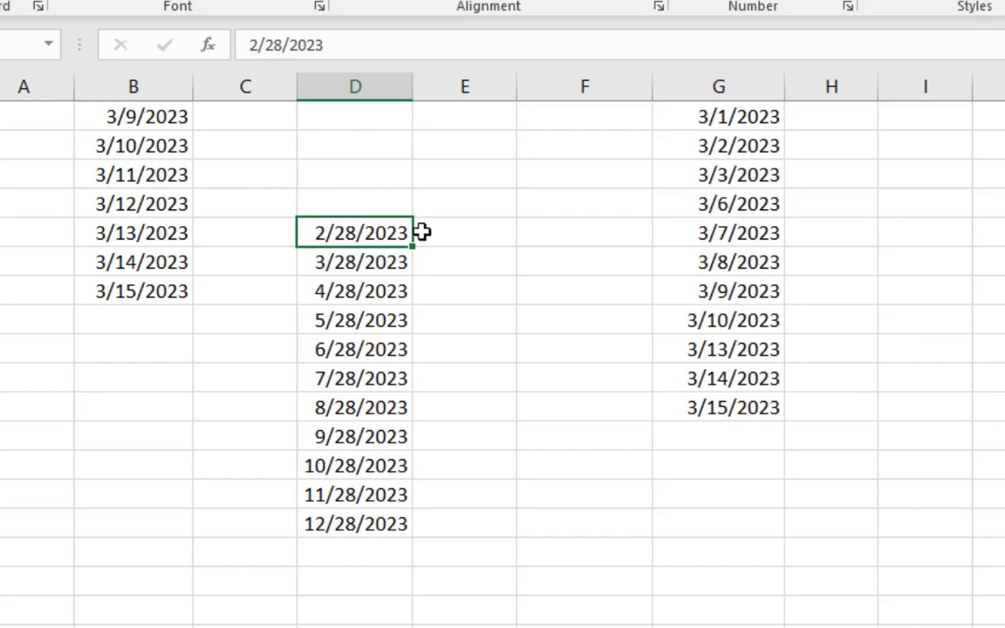
pyautogui.hotkey('ctrl', 'c')
pyautogui.click(565, 234)
pyautogui.hotkey('ctrl', 'v')
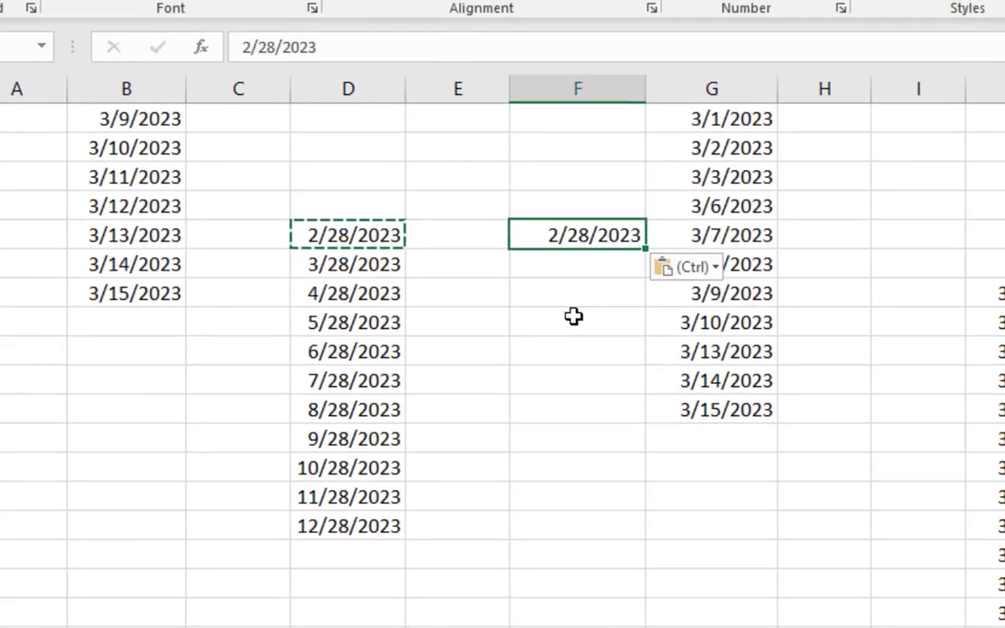
pyautogui.click(573, 316)
pyautogui.click(589, 236)
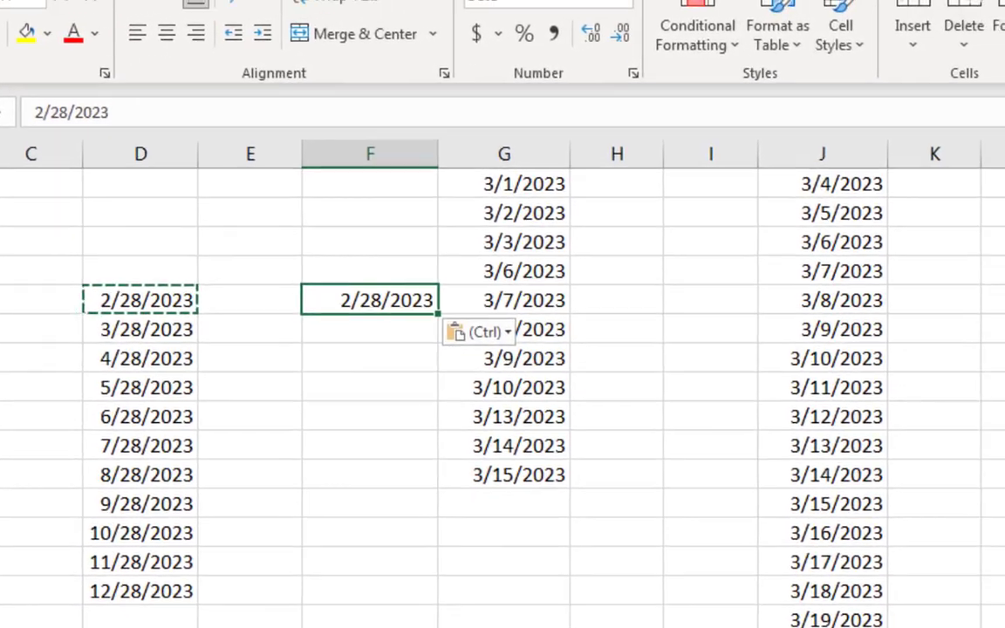
# Step: Fill a date series by month down the column from F21 with step value 1 and stop value 12-28-24
pyautogui.click(945, 52)
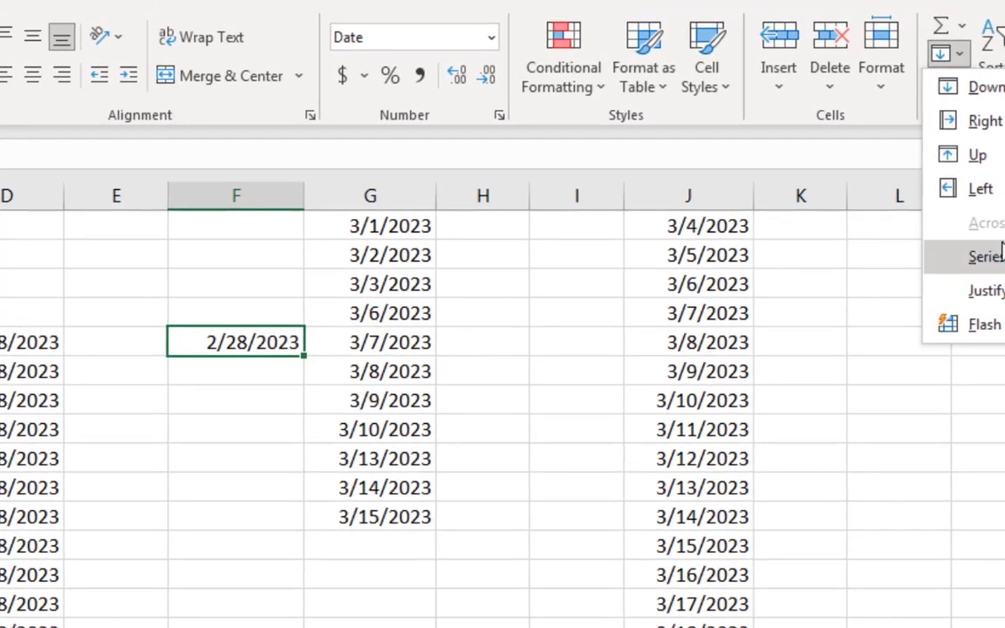
pyautogui.click(994, 256)
pyautogui.click(442, 160)
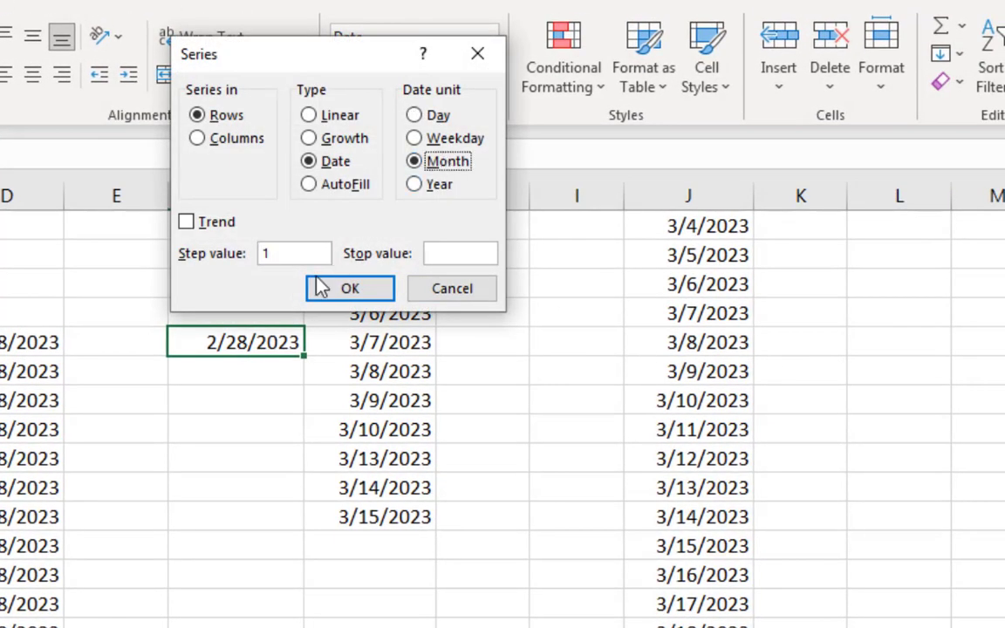
pyautogui.click(436, 252)
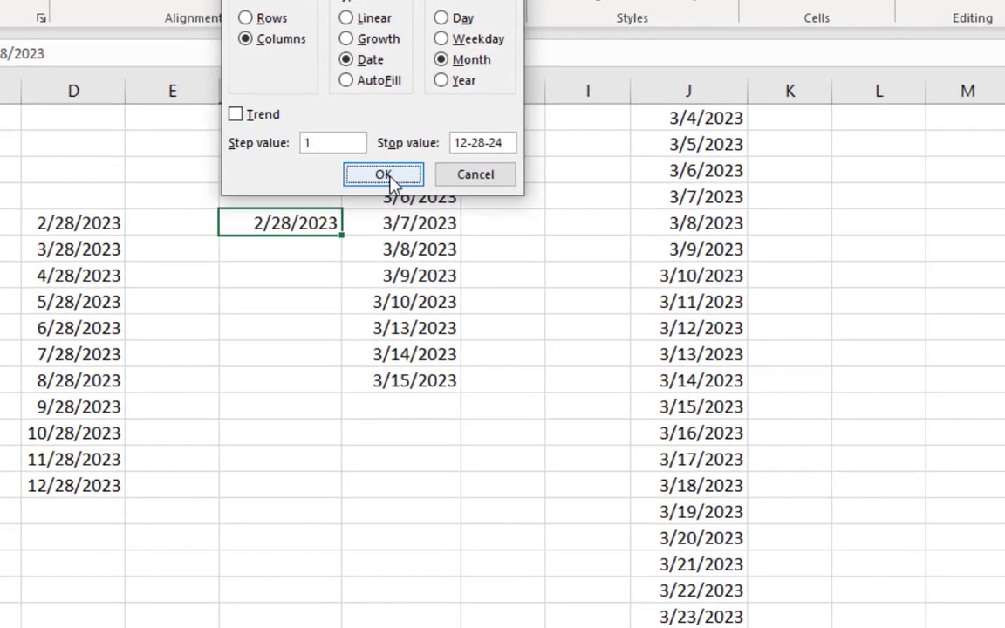
pyautogui.click(384, 194)
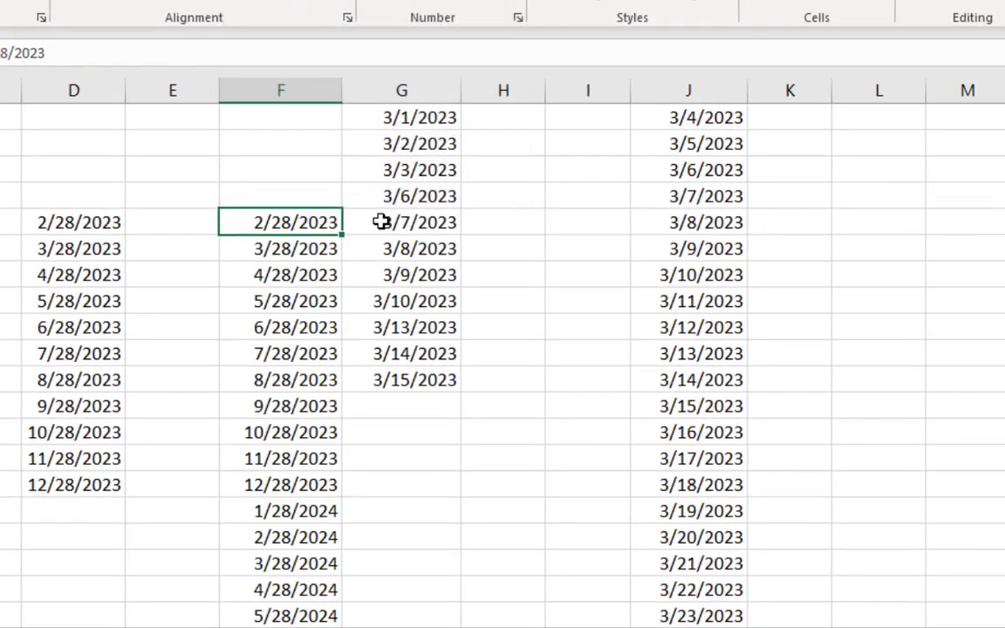
pyautogui.scroll(-3, 381, 227)
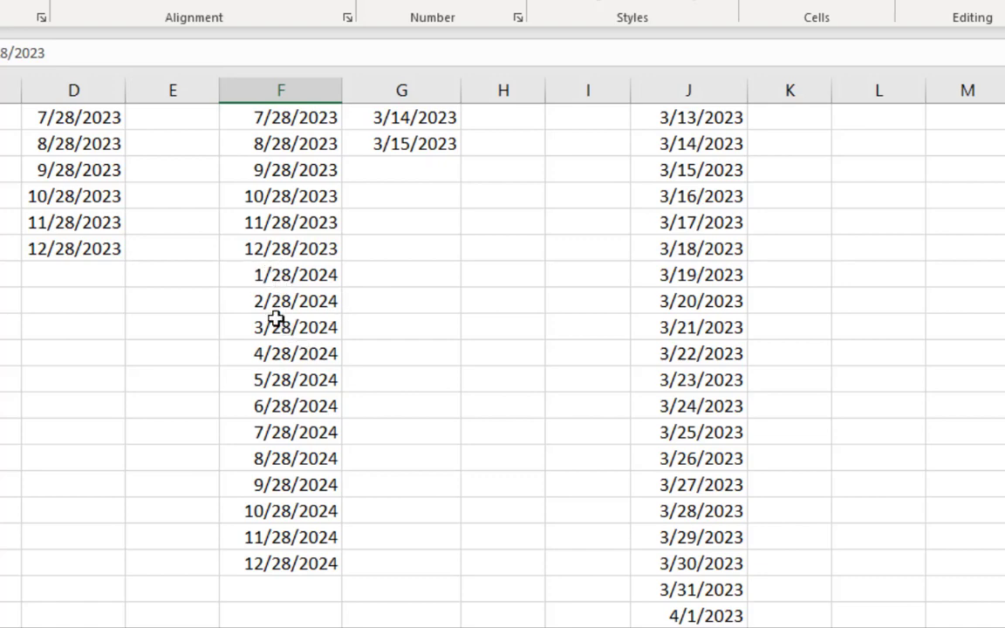
pyautogui.scroll(5, 357, 485)
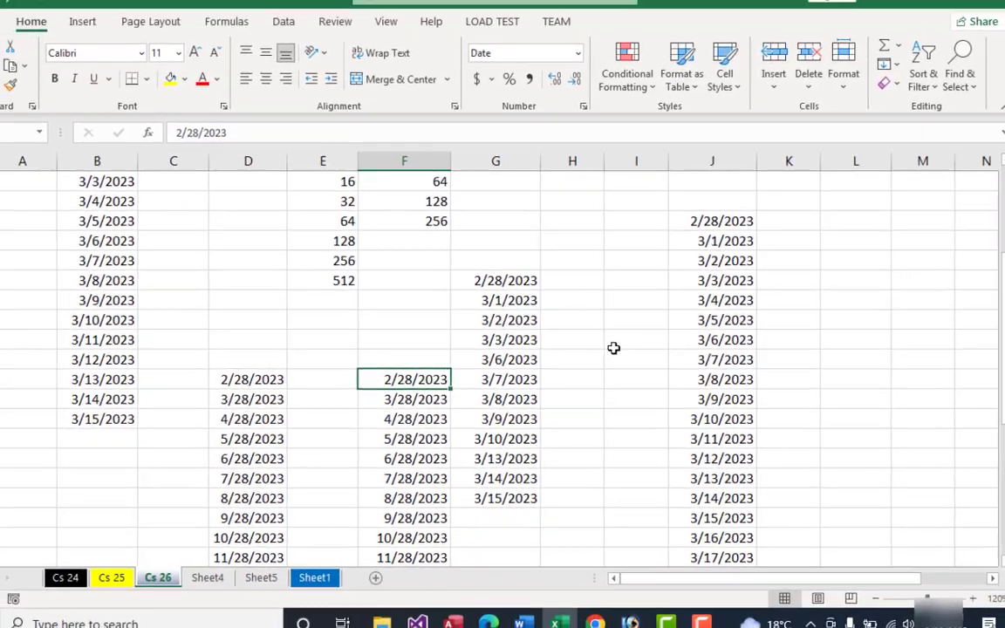
# Step: Put the starting date 2/28/2023 in D14 and fill a date series by year down the column, step value 1, through 2/28/2030
pyautogui.click(625, 338)
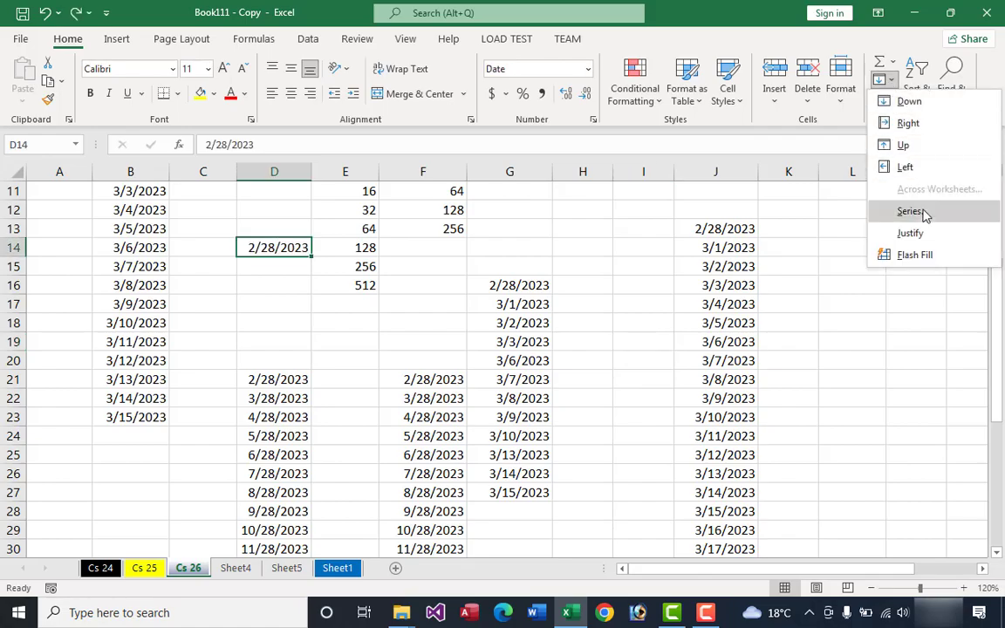
pyautogui.click(907, 211)
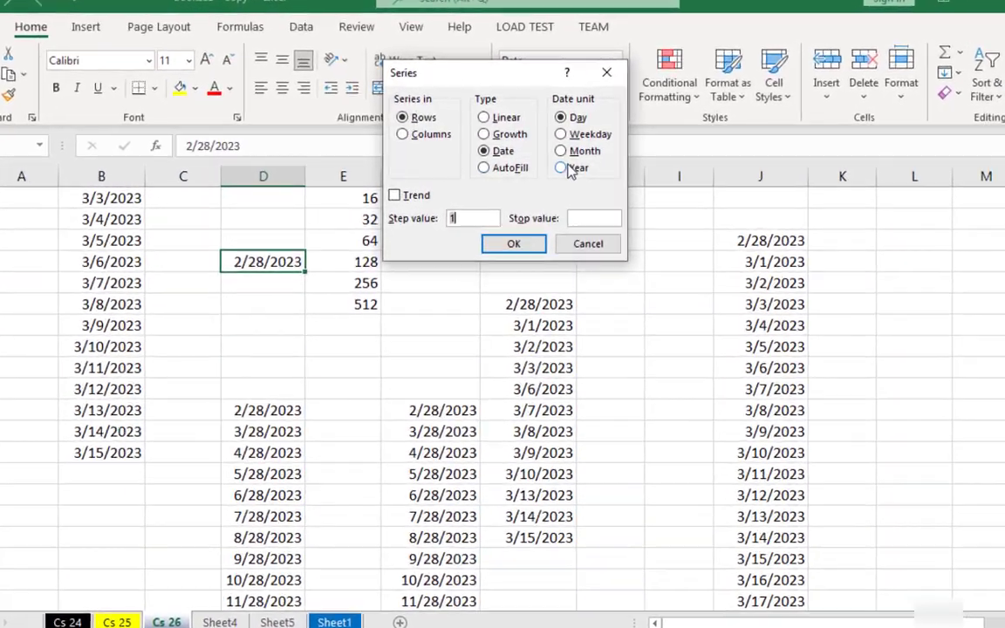
pyautogui.click(538, 163)
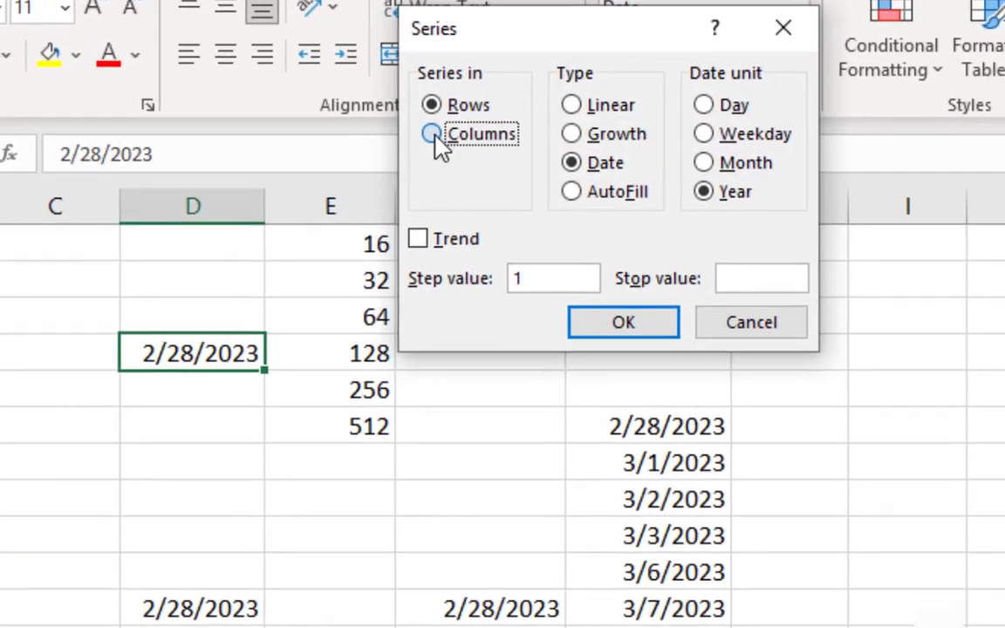
pyautogui.click(419, 133)
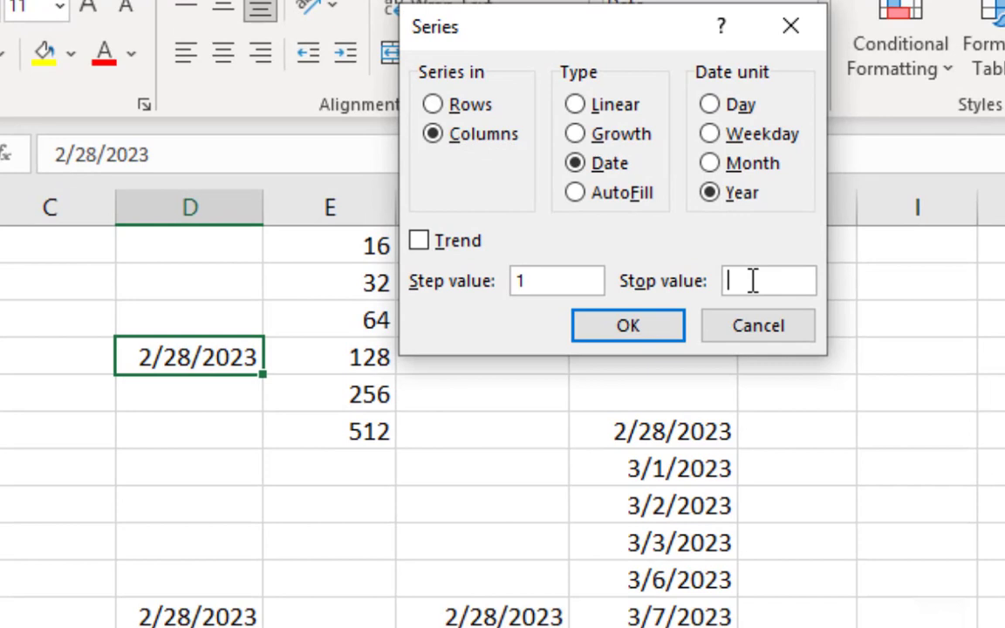
pyautogui.click(720, 283)
pyautogui.write('2-28-2030')
pyautogui.click(637, 335)
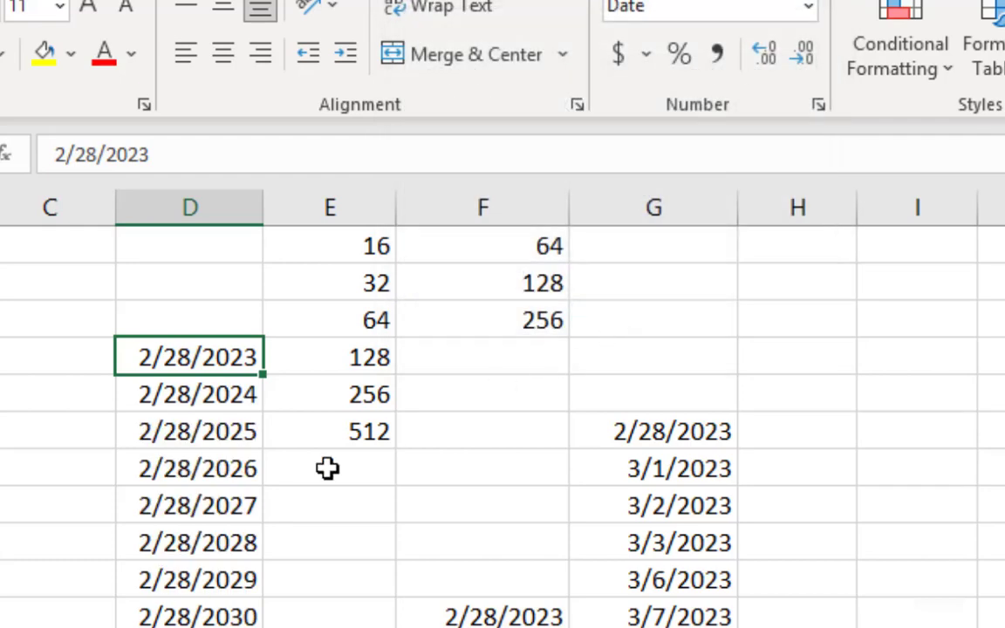
pyautogui.moveTo(234, 615); pyautogui.dragTo(225, 377)
pyautogui.click(232, 356)
pyautogui.click(225, 390)
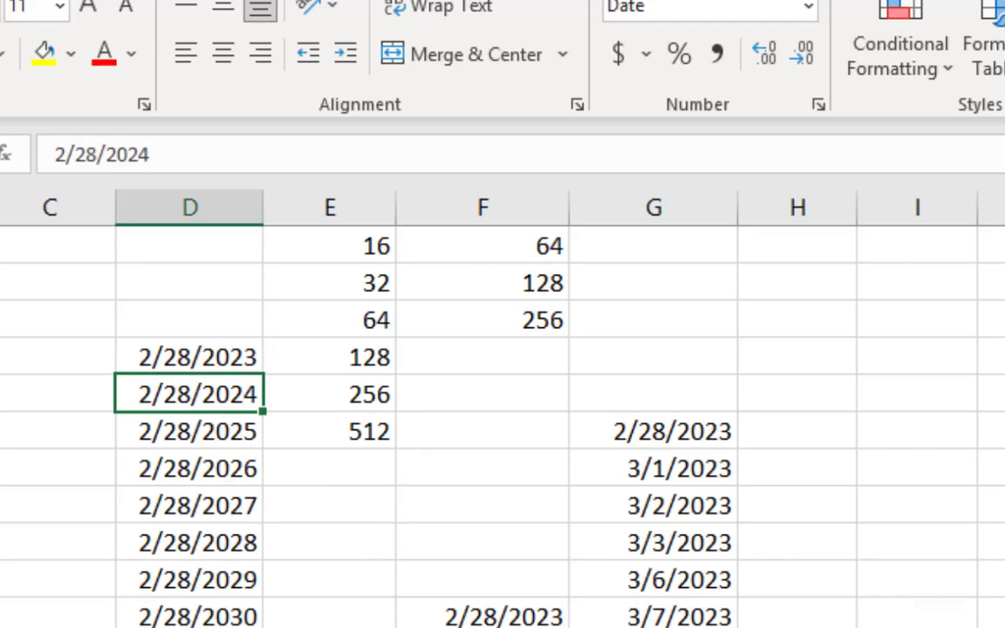
pyautogui.click(1002, 287)
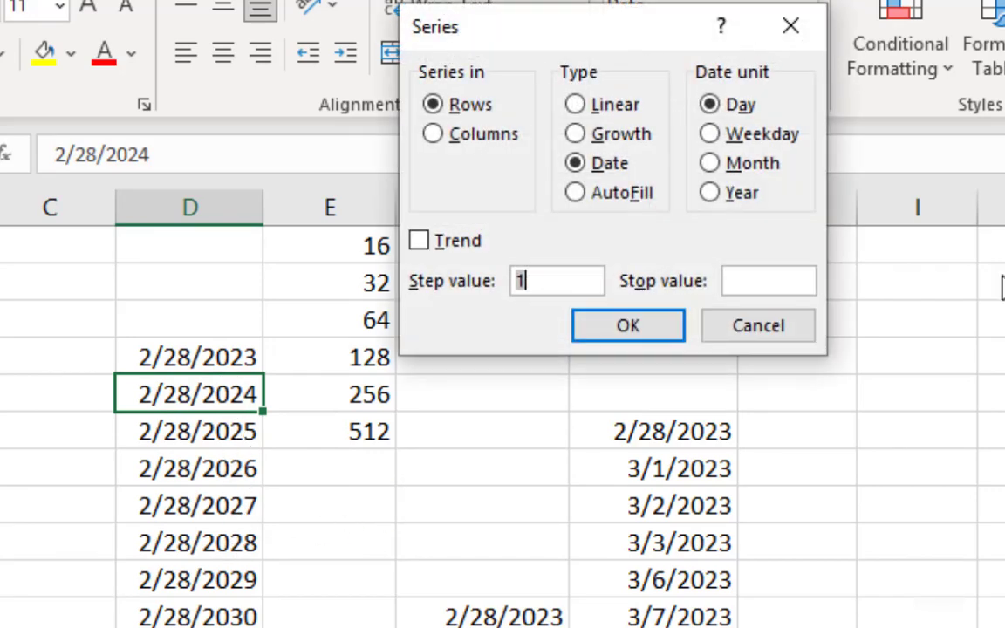
pyautogui.click(709, 194)
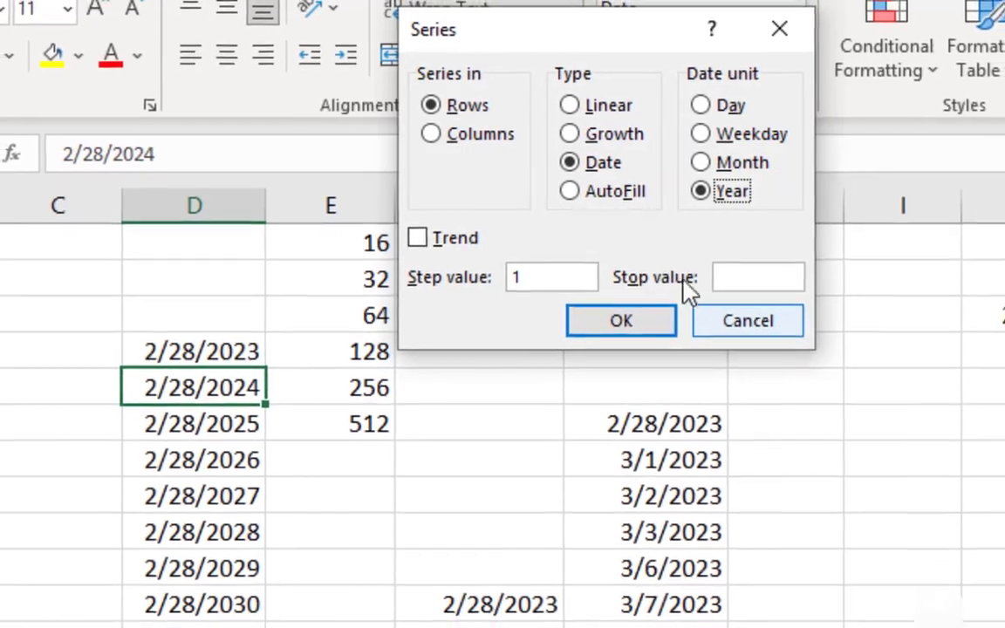
pyautogui.click(595, 193)
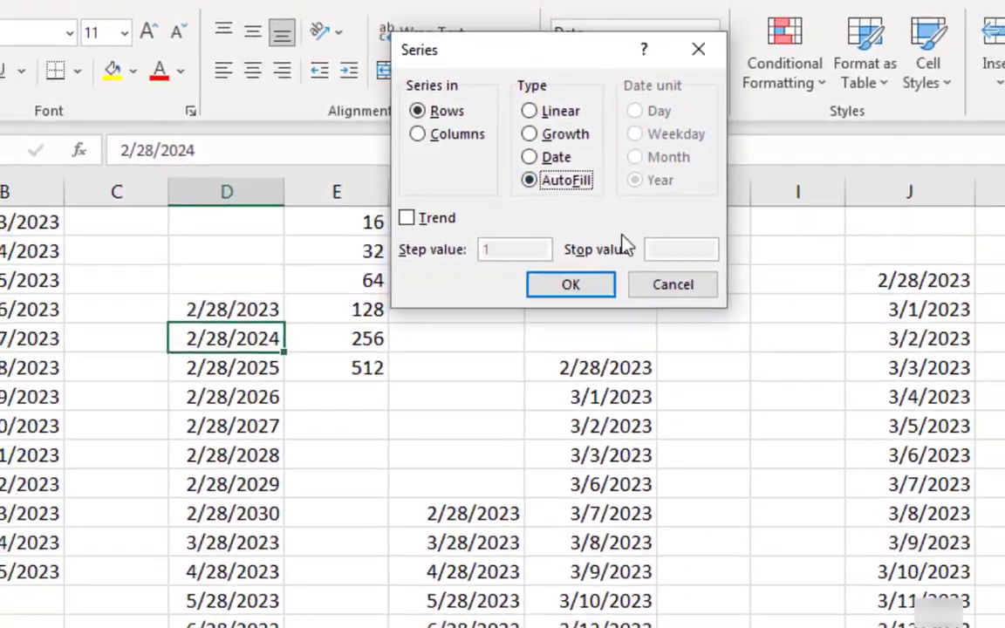
pyautogui.click(672, 284)
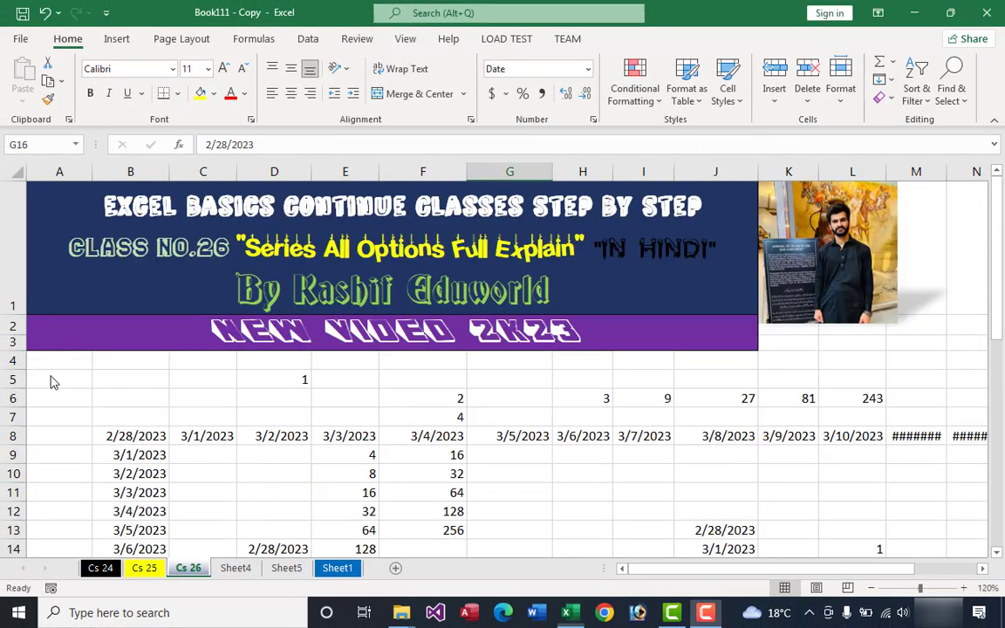
# Step: Enter the text "nas" in cell A5
pyautogui.click(54, 379)
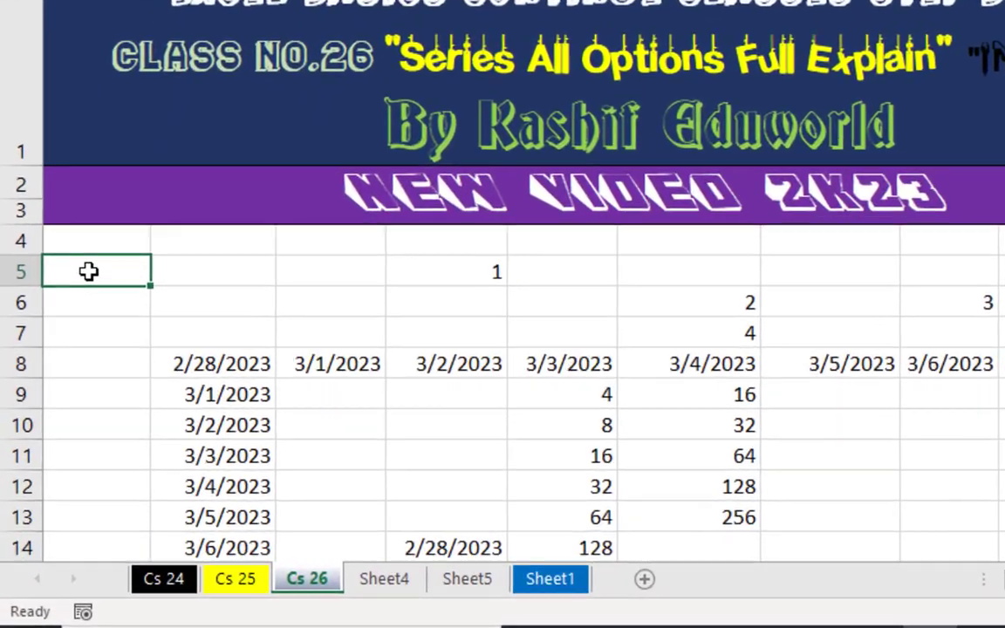
pyautogui.write('nas')
pyautogui.press('Return')
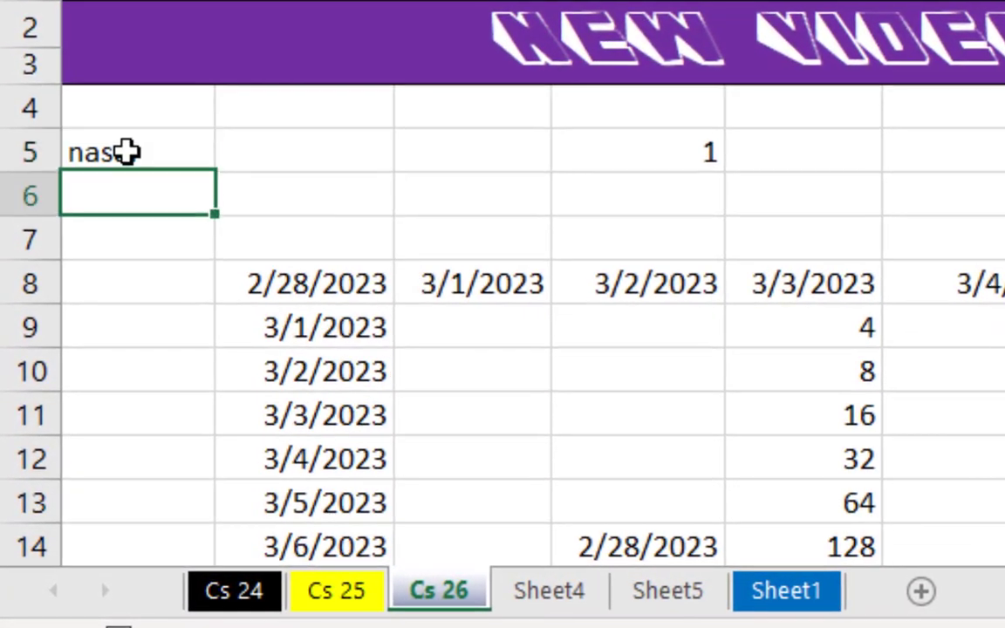
# Step: Complete the list of four first names in cells A5 to A8, one name per cell
pyautogui.press('F2')
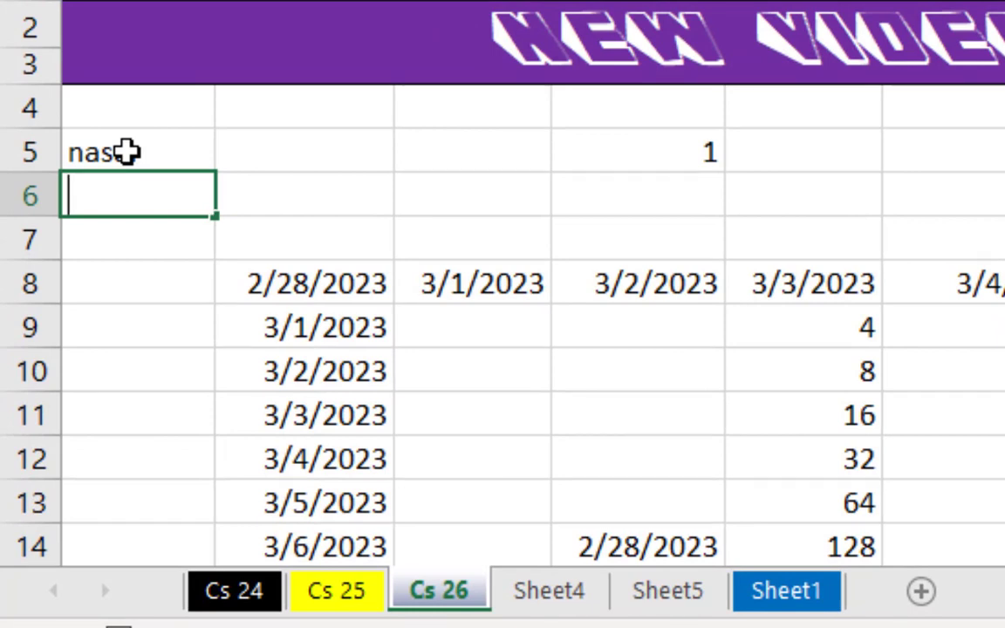
pyautogui.press('Return')
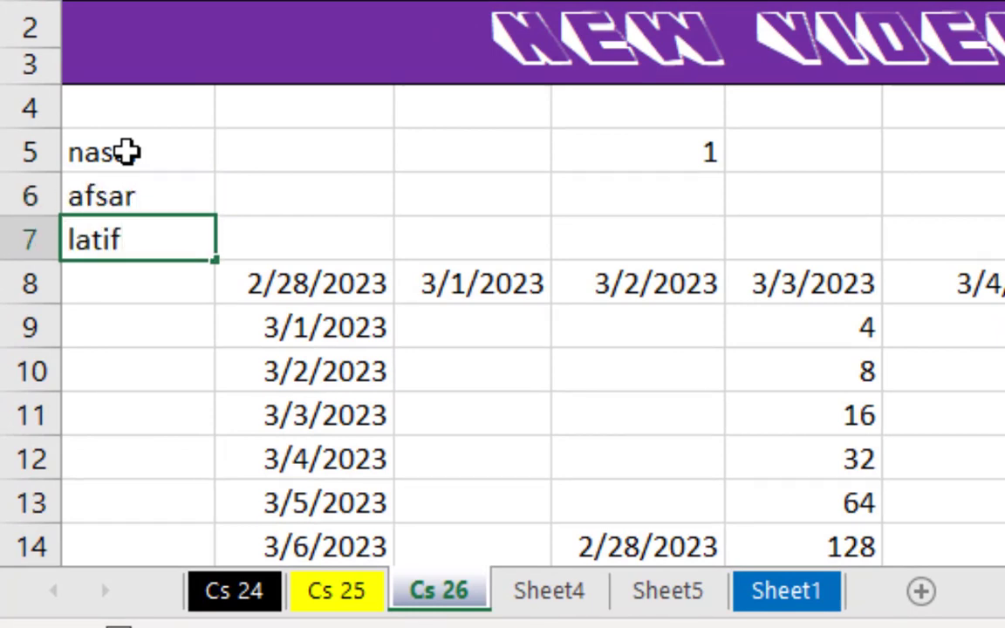
pyautogui.write('latif')
pyautogui.press('Return')
pyautogui.write('bu')
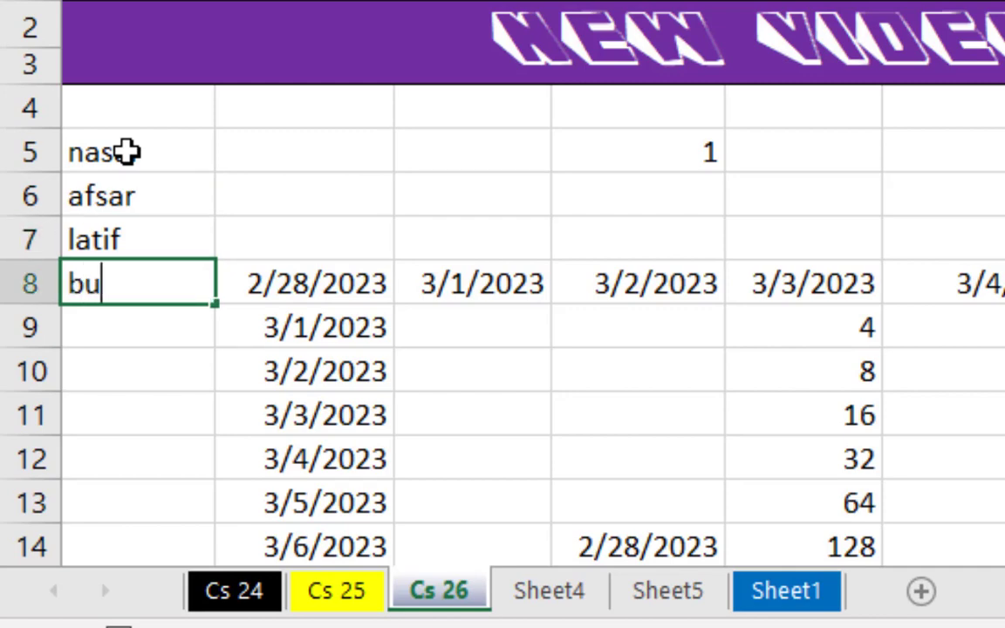
pyautogui.write('rhan')
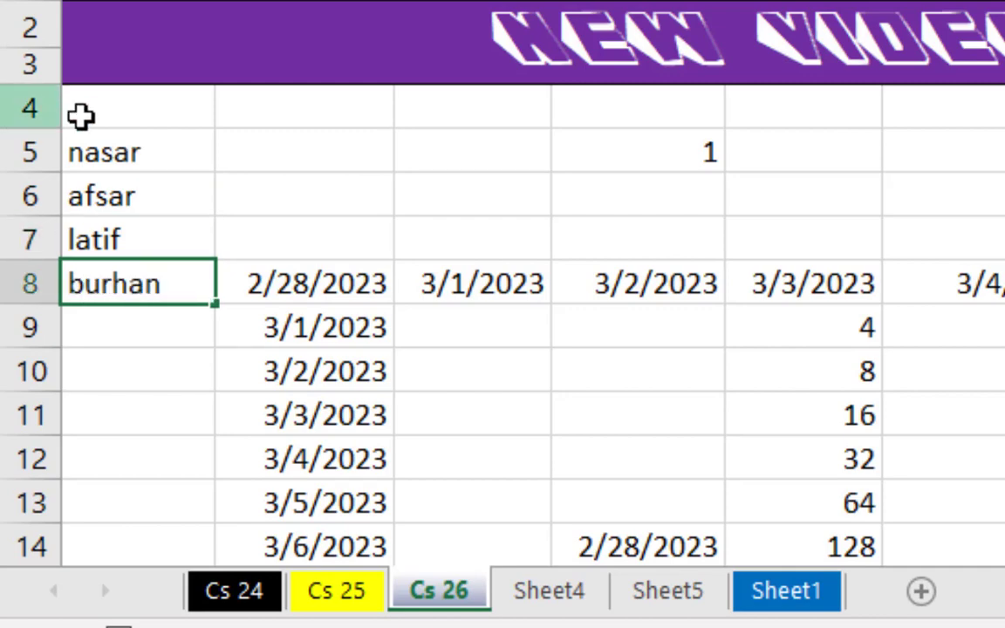
pyautogui.click(365, 325)
pyautogui.scroll(-3, 366, 324)
pyautogui.scroll(3, 173, 117)
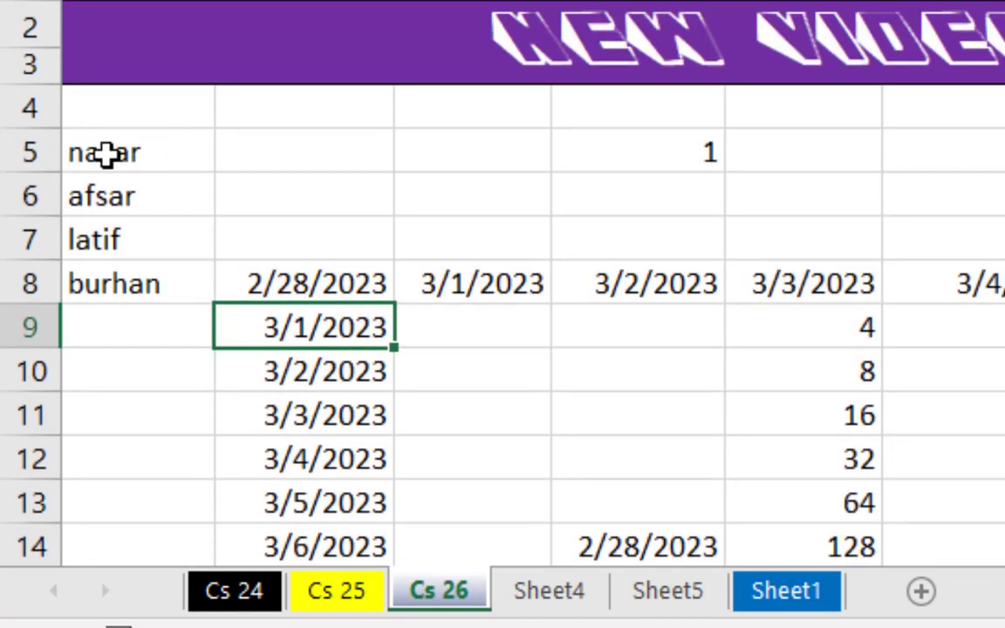
# Step: Extend the names in A5:A8 down through A11 using a column series of type AutoFill
pyautogui.moveTo(105, 152); pyautogui.dragTo(150, 421)
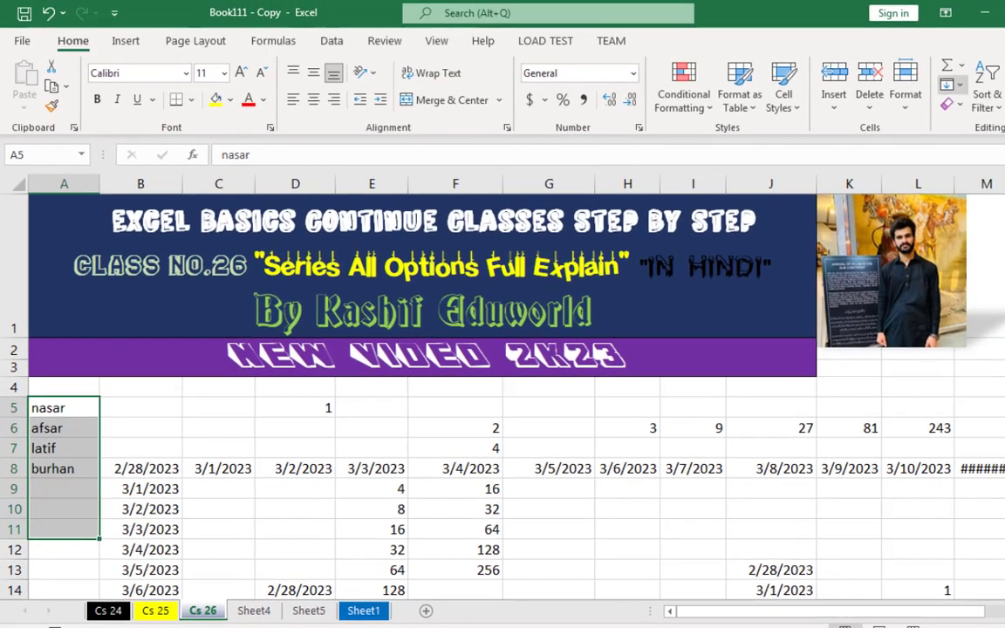
pyautogui.hotkey('alt', 'h')
pyautogui.press('f')
pyautogui.press('i')
pyautogui.press('s')
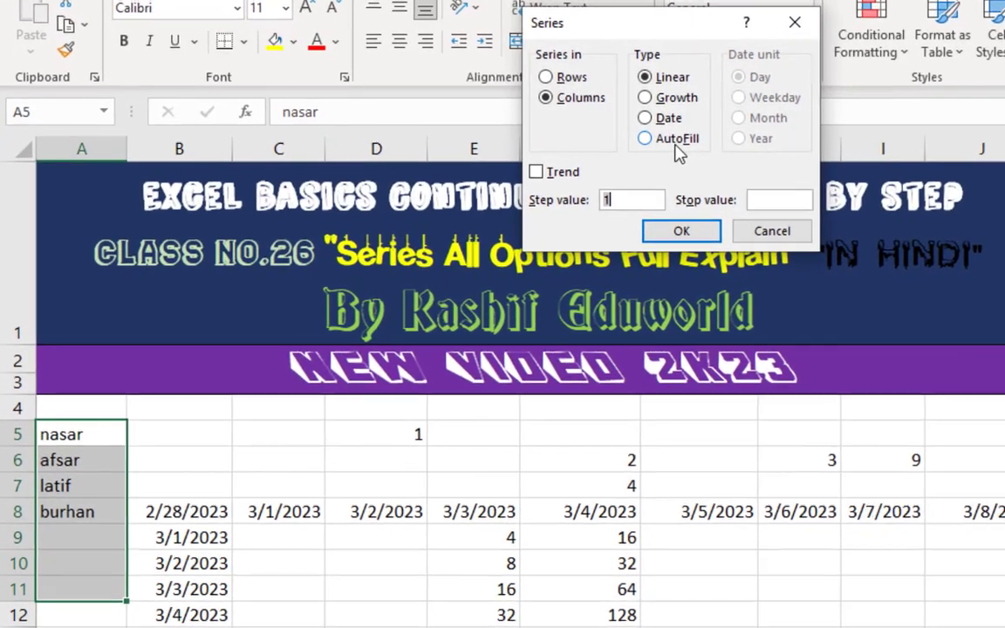
pyautogui.click(528, 178)
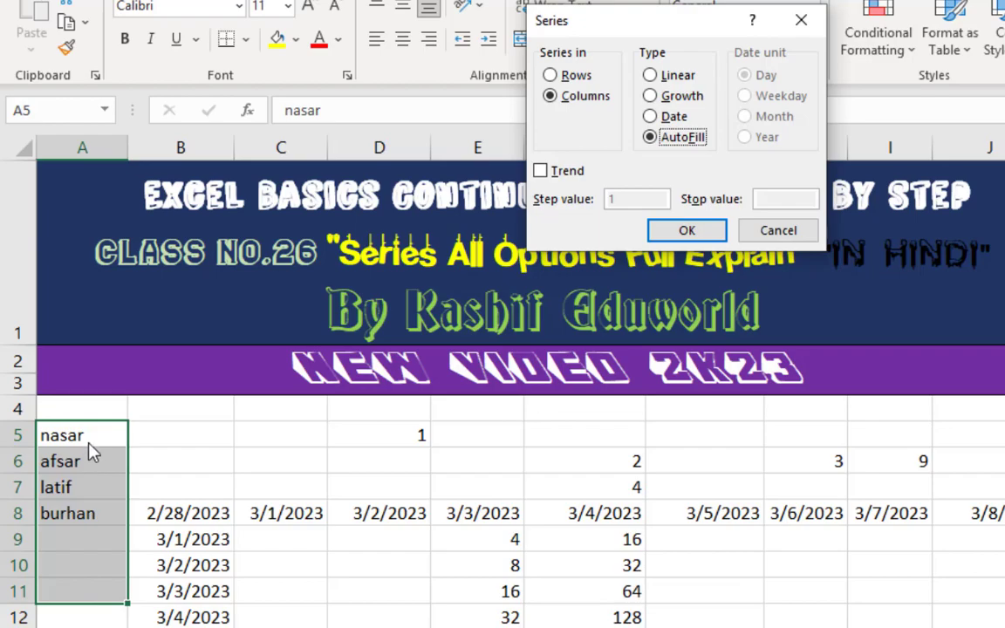
pyautogui.click(667, 230)
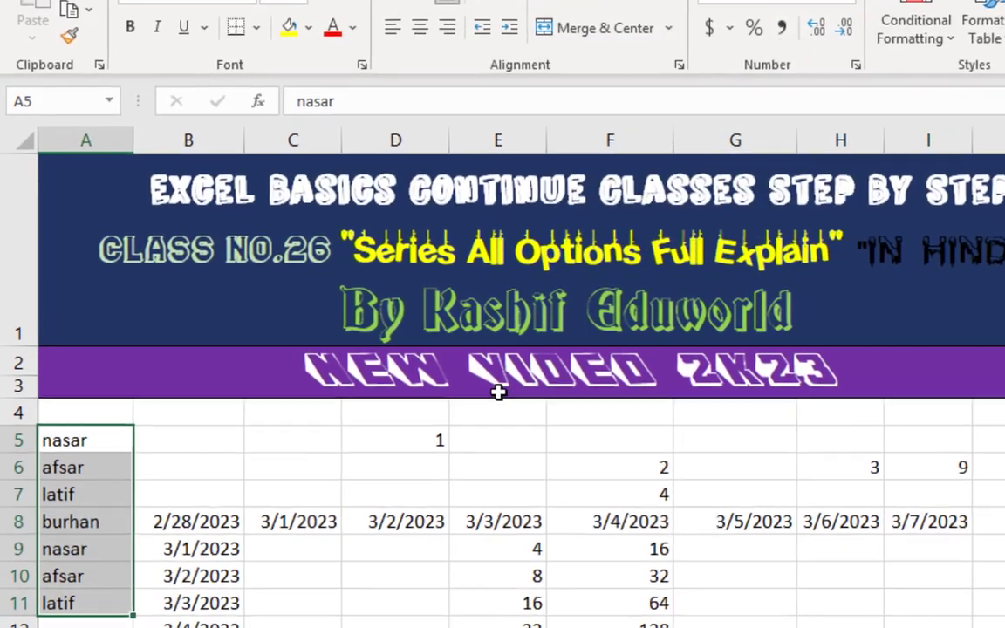
pyautogui.scroll(-1, 498, 393)
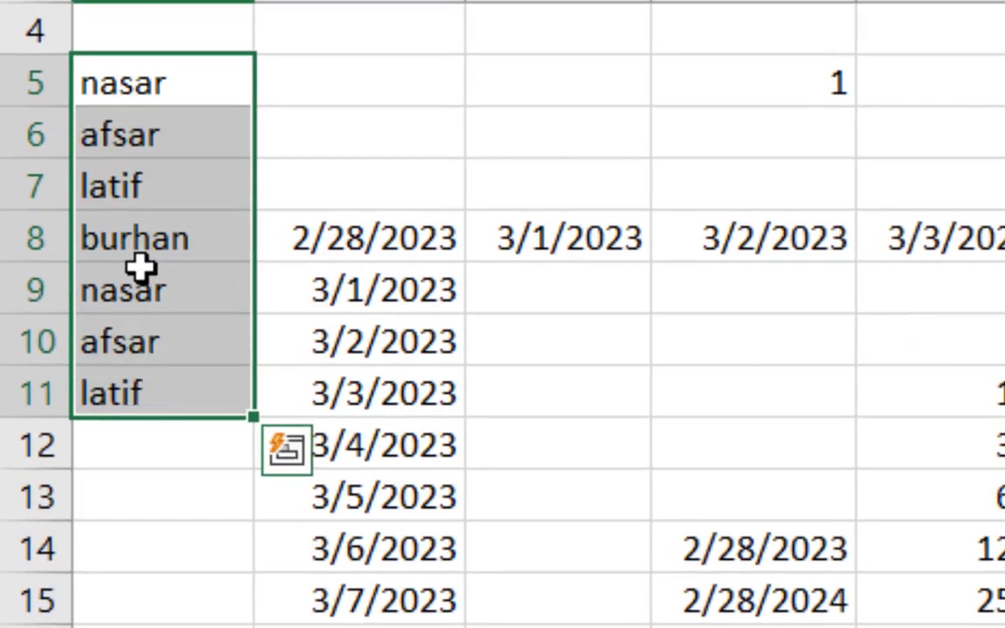
pyautogui.click(176, 441)
pyautogui.click(174, 405)
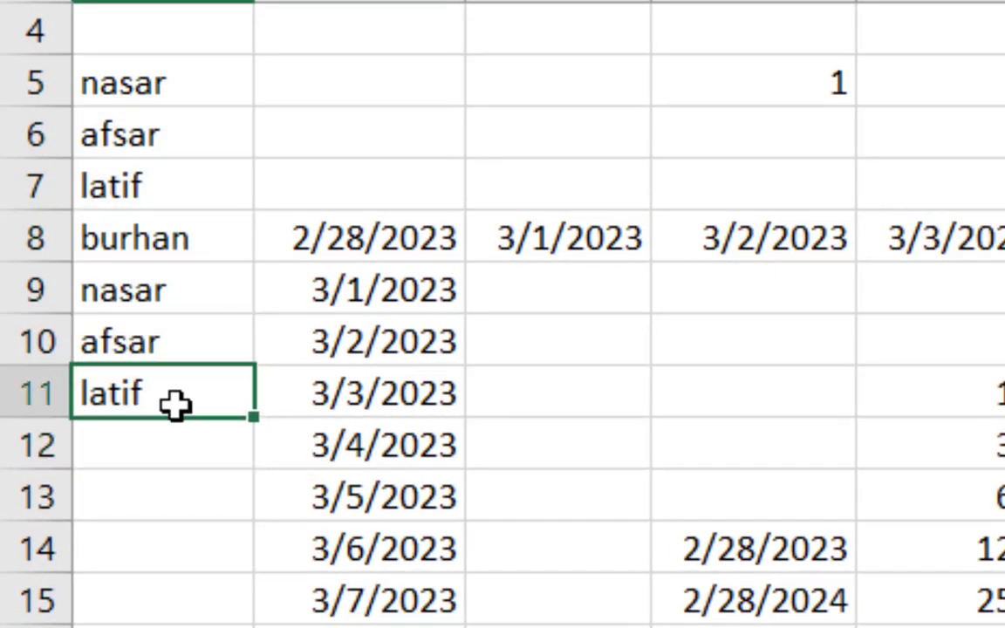
pyautogui.moveTo(174, 297); pyautogui.dragTo(176, 389)
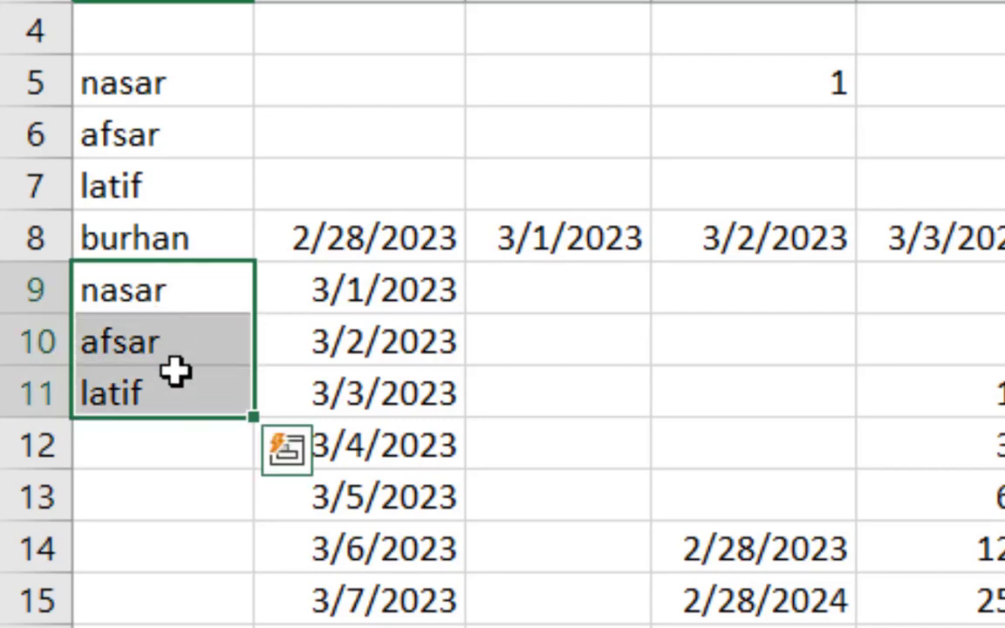
pyautogui.click(176, 371)
# Step: Select A5:A20 and continue the name list down through A20 with a column series of type AutoFill
pyautogui.moveTo(170, 103); pyautogui.dragTo(172, 387)
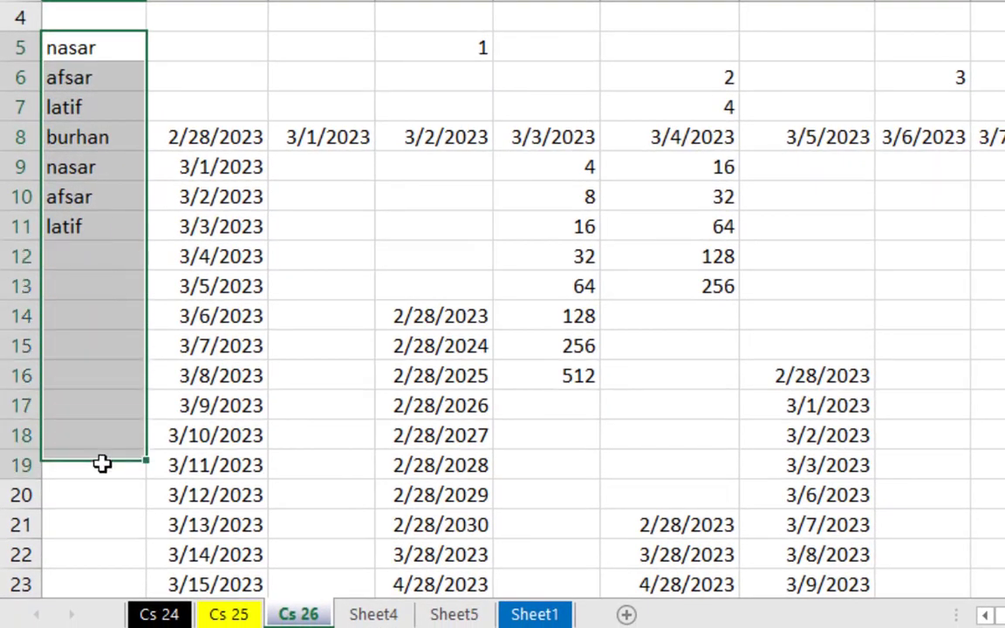
pyautogui.moveTo(102, 464); pyautogui.dragTo(102, 494)
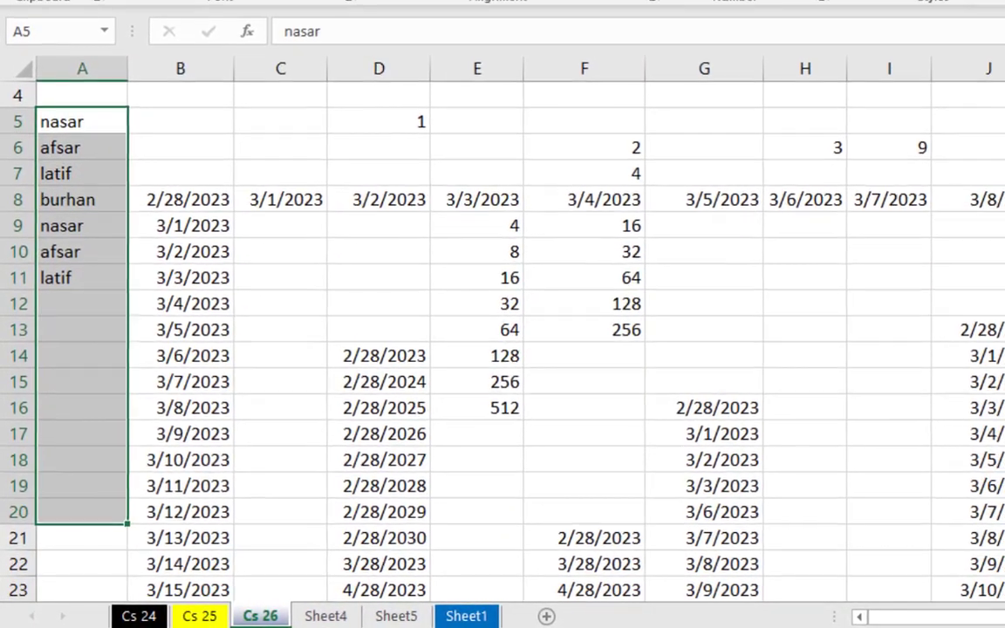
pyautogui.click(1001, 3)
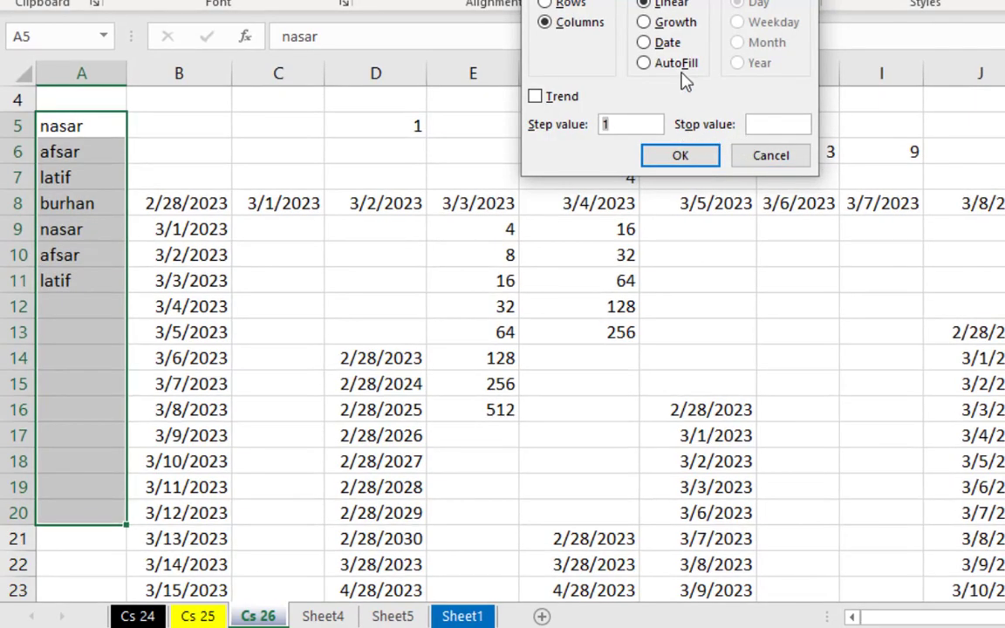
pyautogui.click(656, 63)
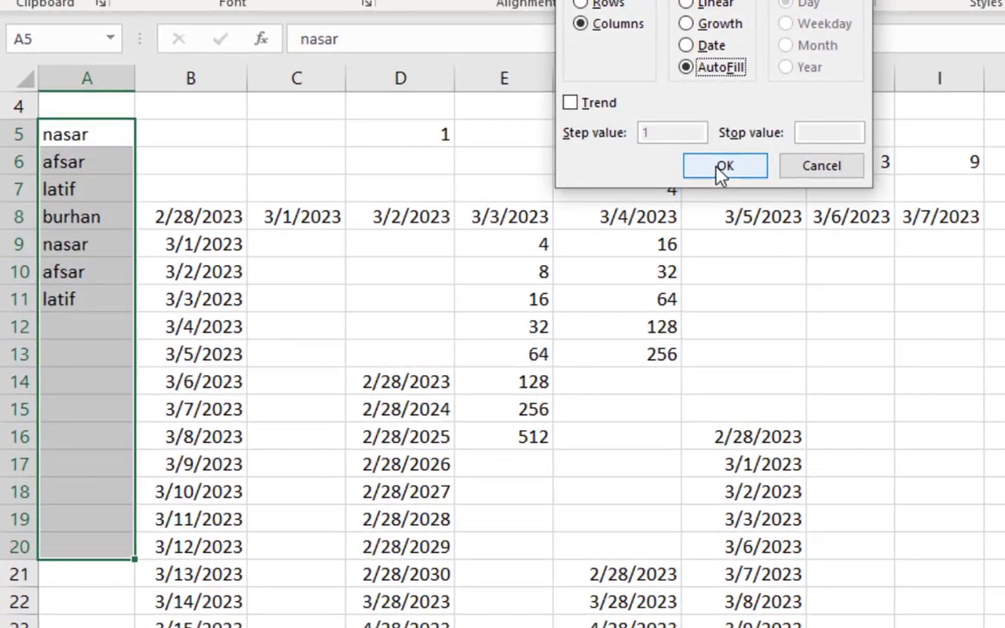
pyautogui.click(697, 160)
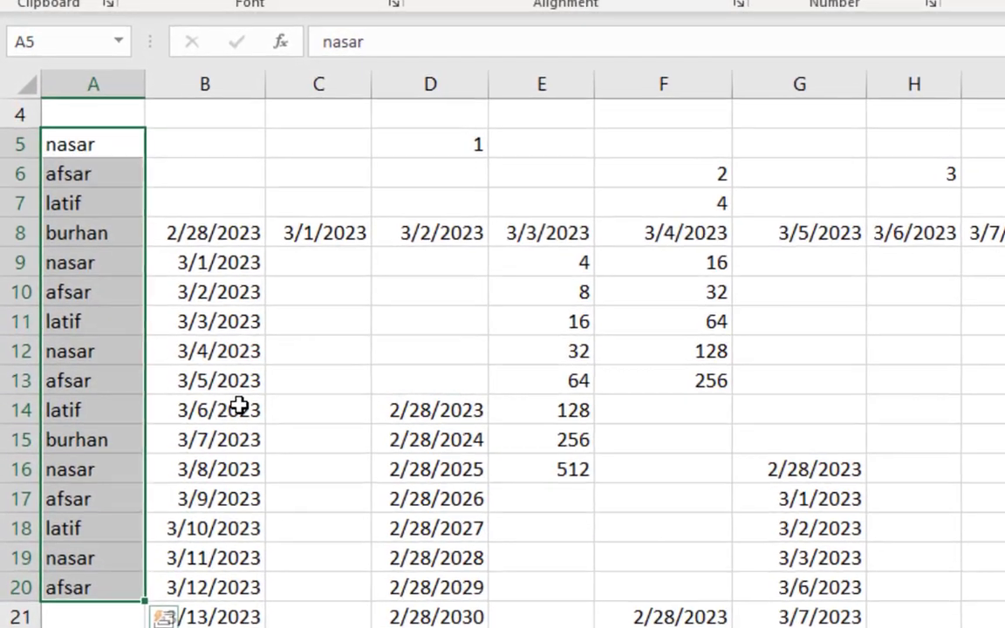
# Step: Examine how the names repeat in column A from A5 down to A20
pyautogui.scroll(1, 122, 275)
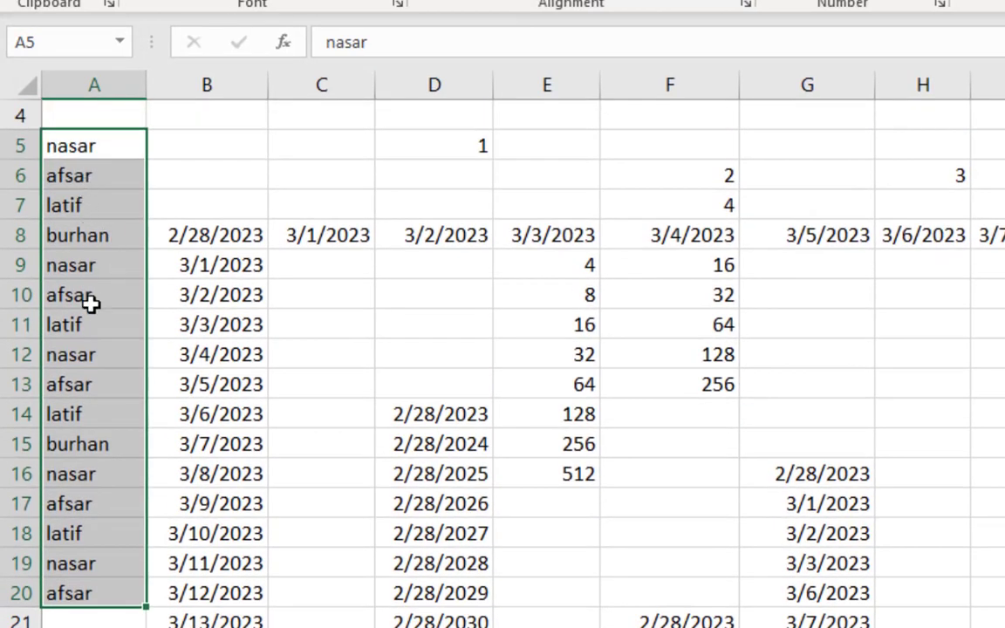
pyautogui.click(106, 595)
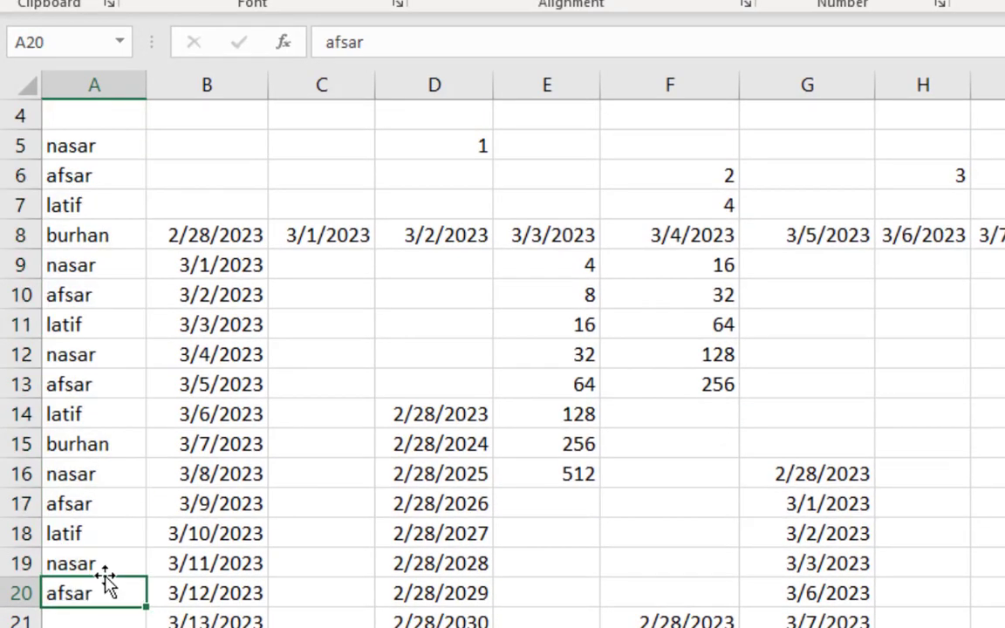
pyautogui.moveTo(94, 147); pyautogui.dragTo(95, 232)
pyautogui.moveTo(94, 271); pyautogui.dragTo(89, 323)
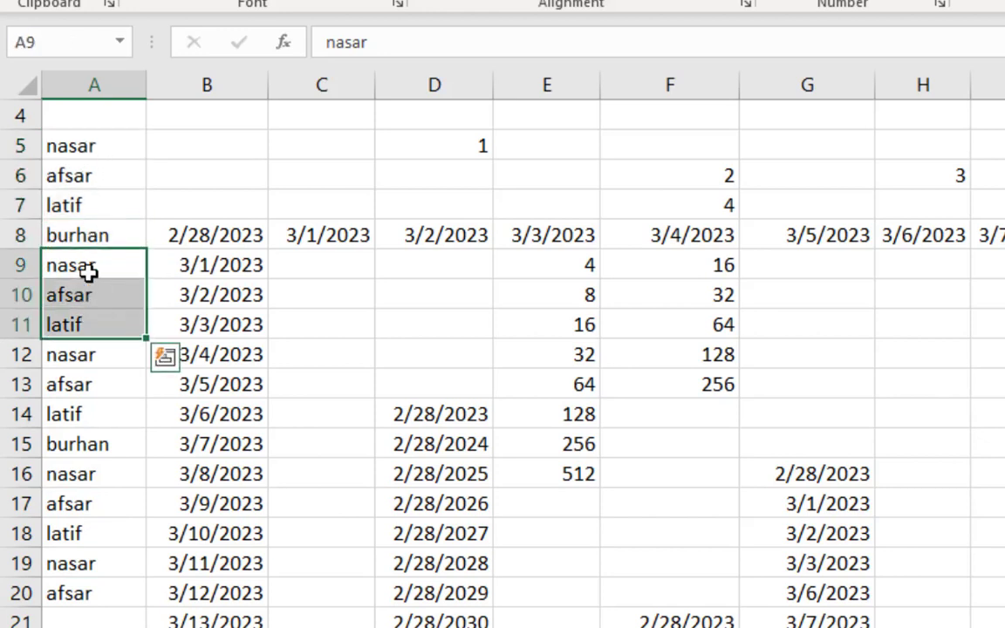
pyautogui.moveTo(78, 146); pyautogui.dragTo(103, 539)
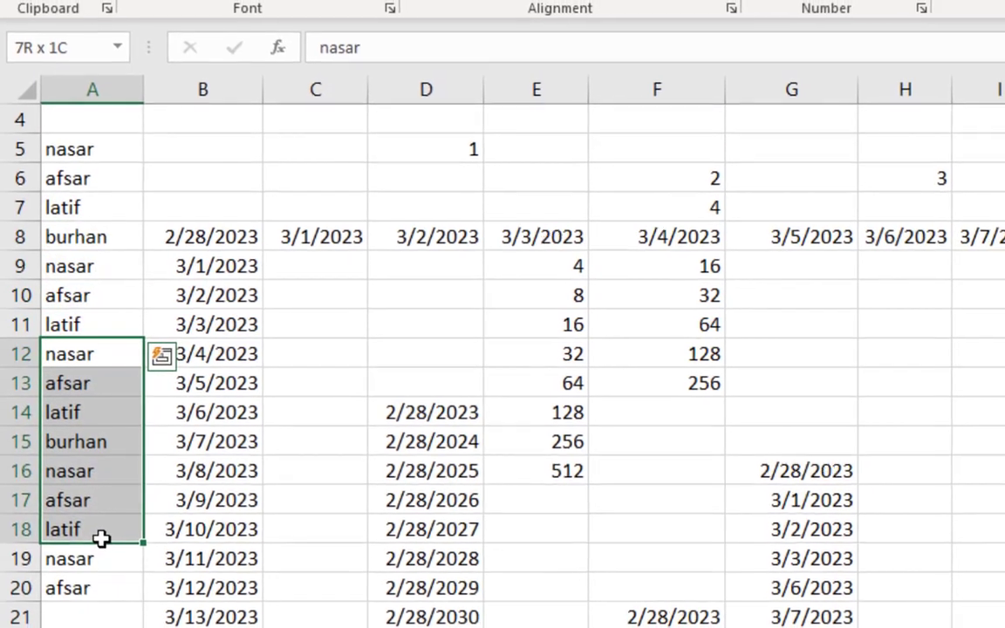
pyautogui.click(301, 503)
pyautogui.click(788, 415)
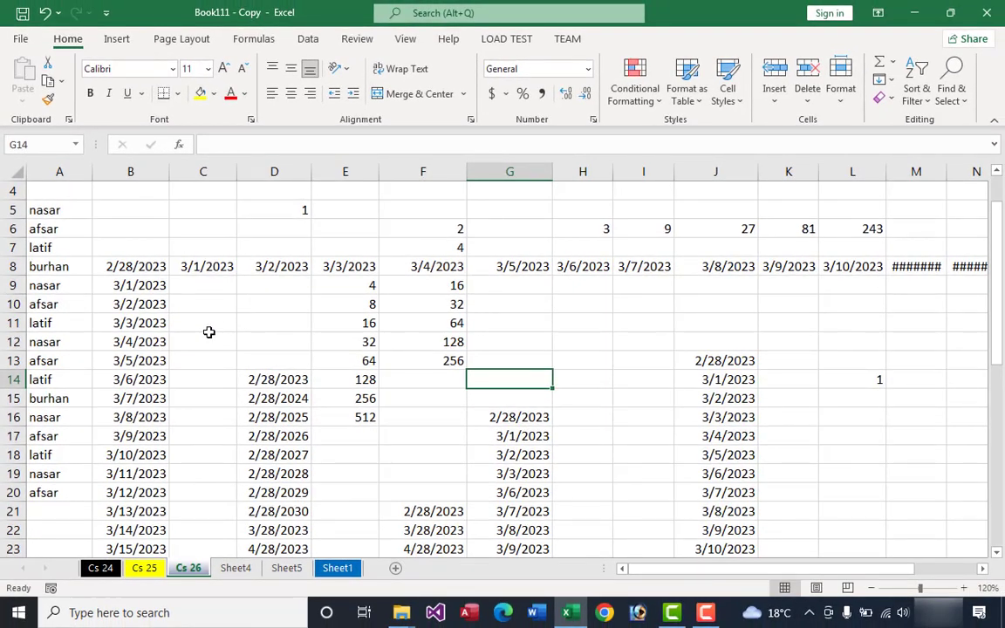
pyautogui.scroll(1, 202, 332)
pyautogui.moveTo(55, 379); pyautogui.dragTo(57, 436)
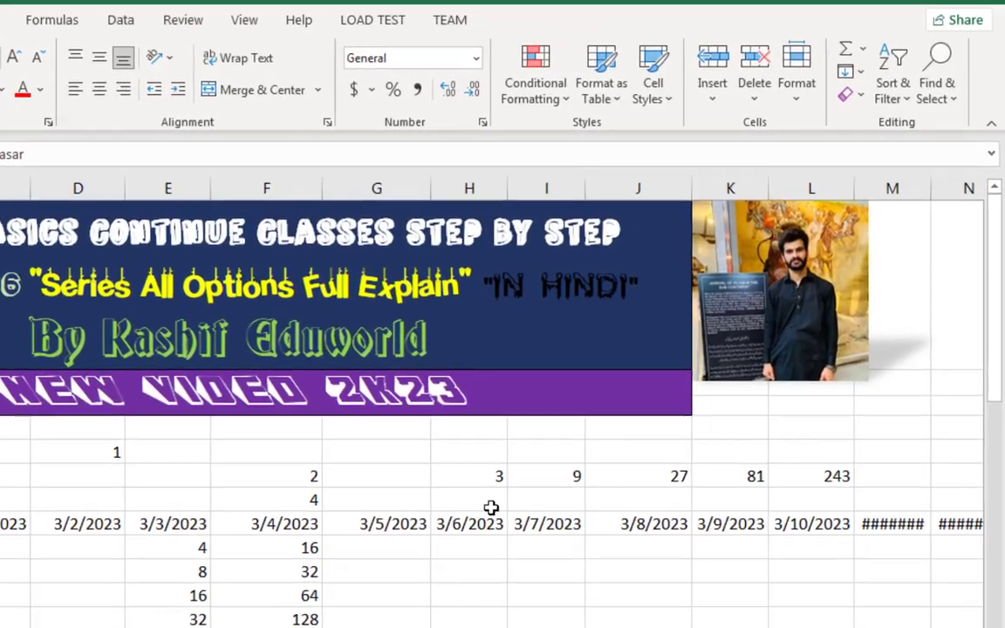
# Step: Enter "a" in cell H11 and "b" in cell H12
pyautogui.scroll(-1, 567, 436)
pyautogui.click(553, 338)
pyautogui.write('a')
pyautogui.press('Return')
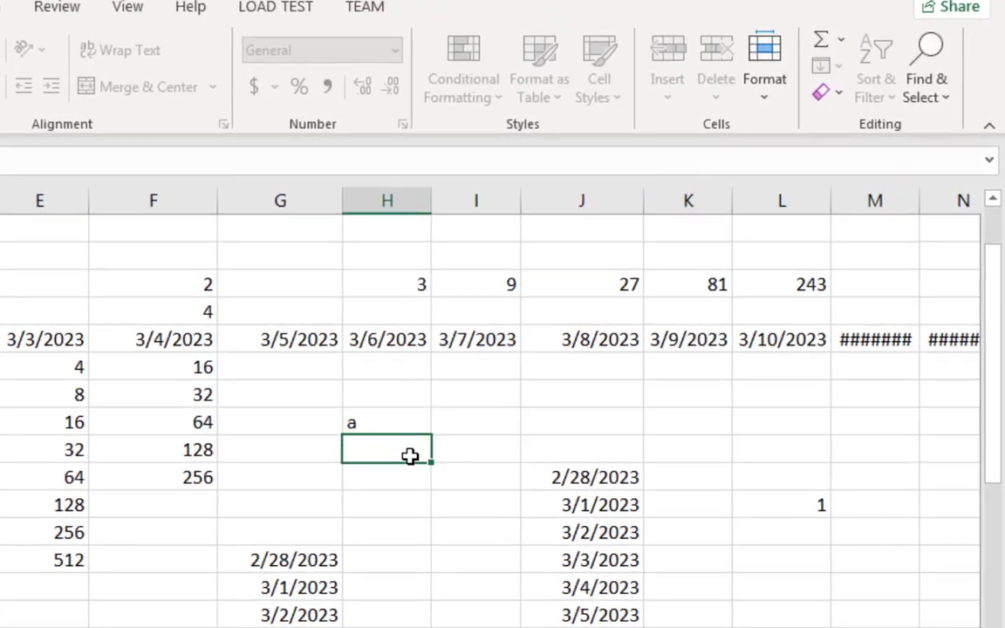
pyautogui.write('b')
pyautogui.click(440, 478)
# Step: Fill a long range of column H from H11 down with the a/b pattern, using a column series of type AutoFill
pyautogui.moveTo(384, 426); pyautogui.dragTo(466, 590)
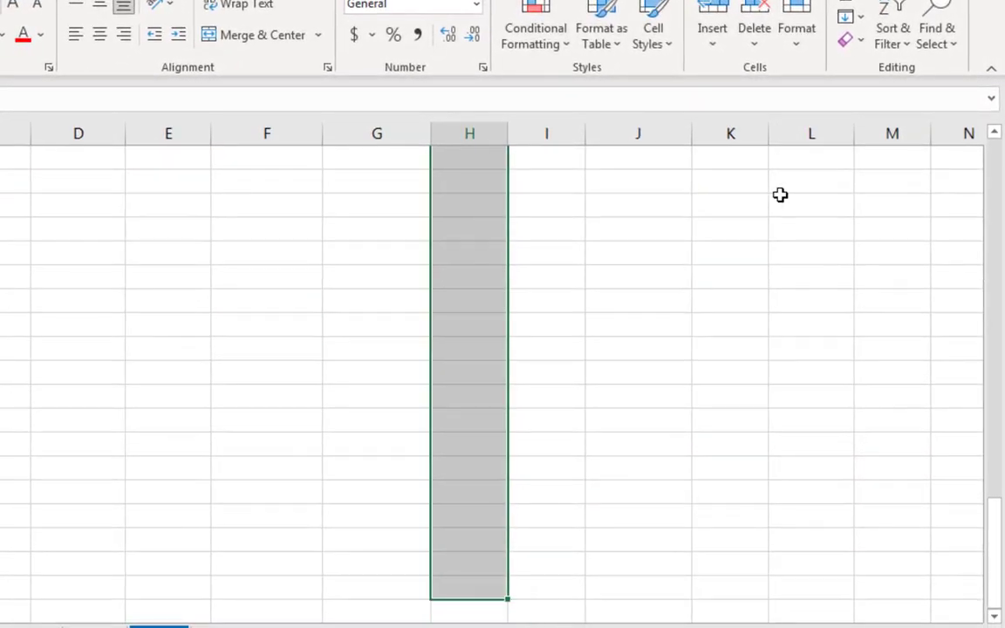
pyautogui.click(862, 19)
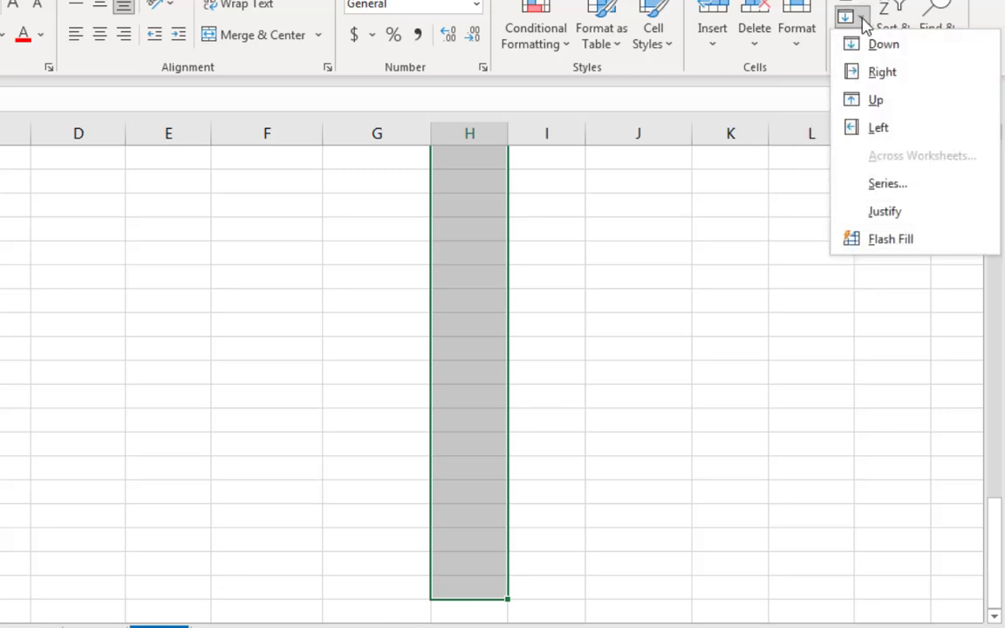
pyautogui.click(887, 184)
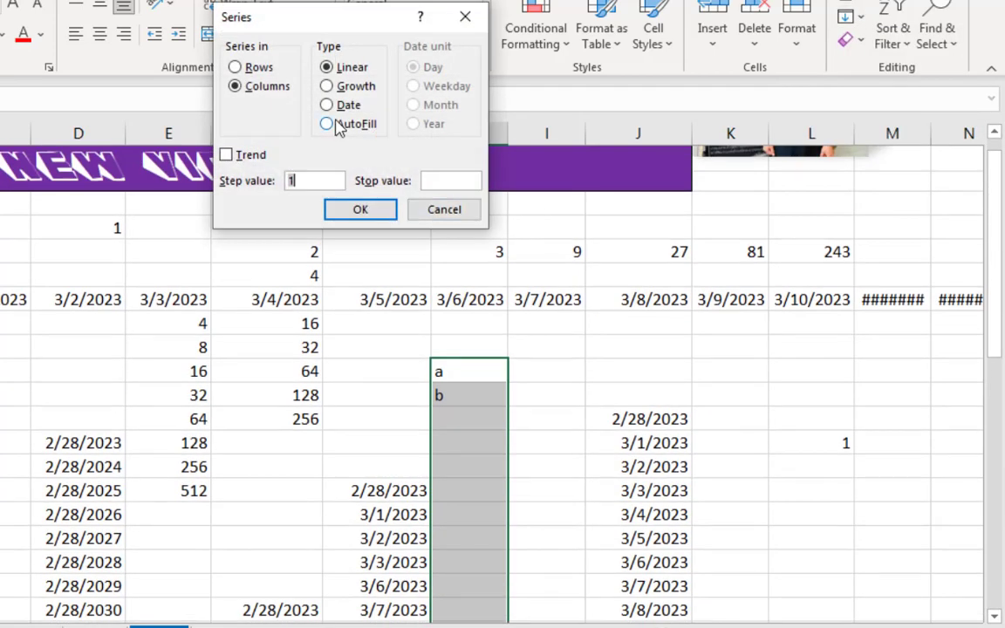
pyautogui.click(338, 125)
pyautogui.click(354, 223)
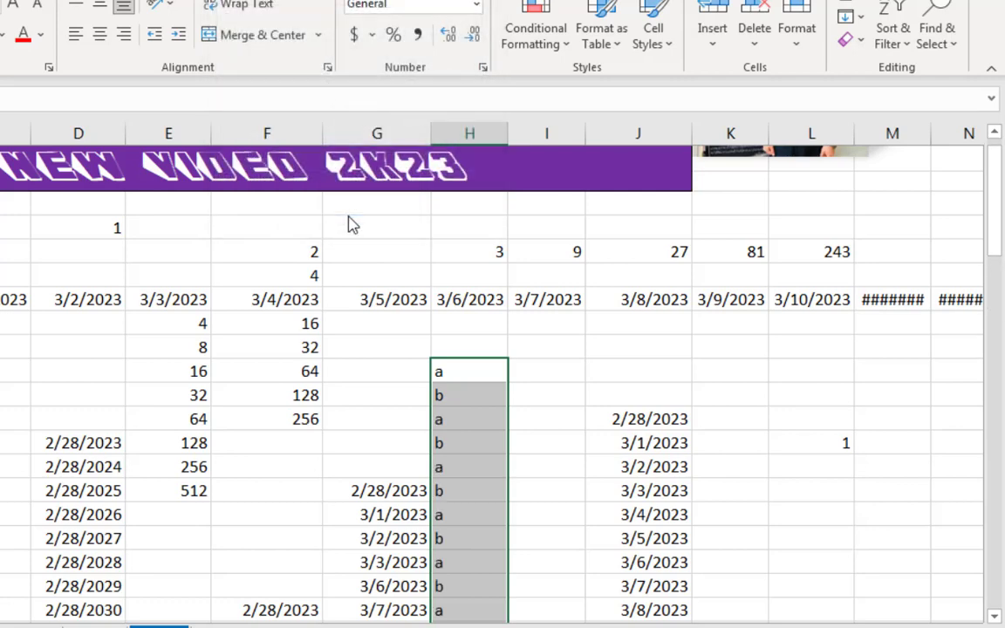
# Step: Examine the filled a/b pattern down to the end of column H and back up to its first cells
pyautogui.scroll(-8, 494, 431)
pyautogui.scroll(-10, 494, 428)
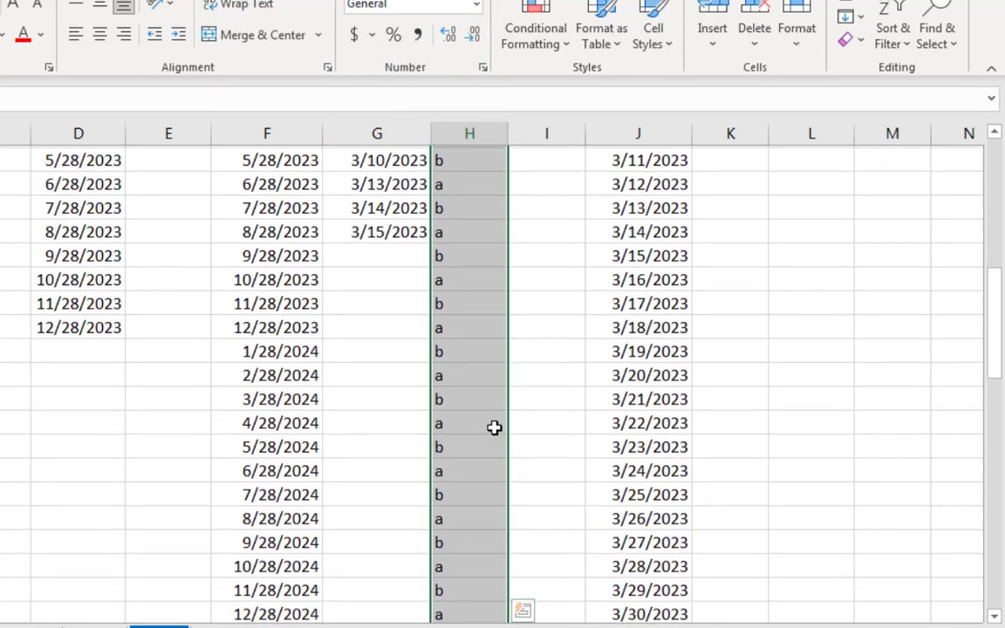
pyautogui.scroll(-5, 494, 427)
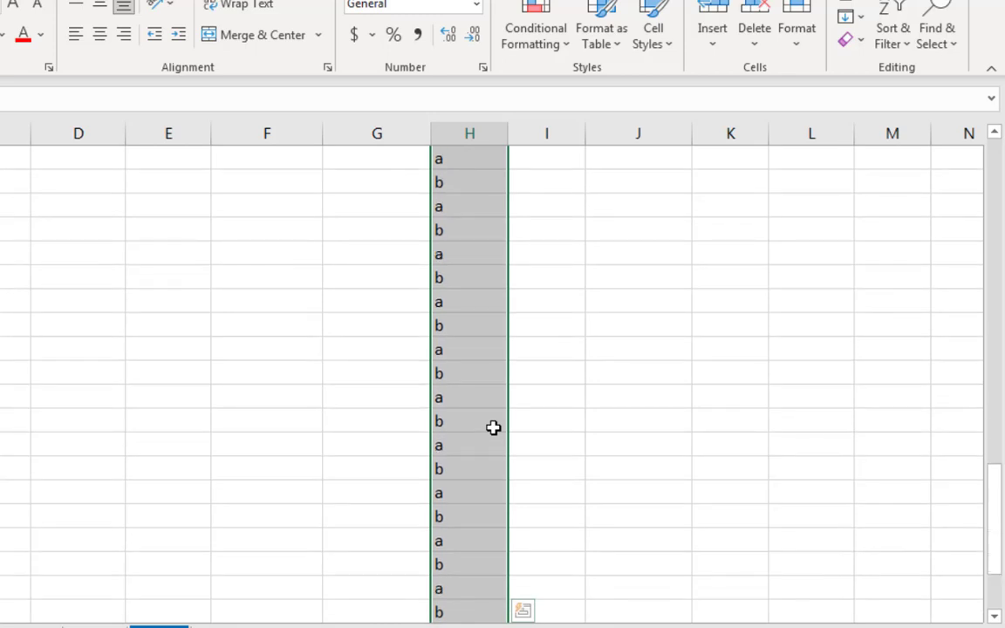
pyautogui.click(453, 448)
pyautogui.click(516, 440)
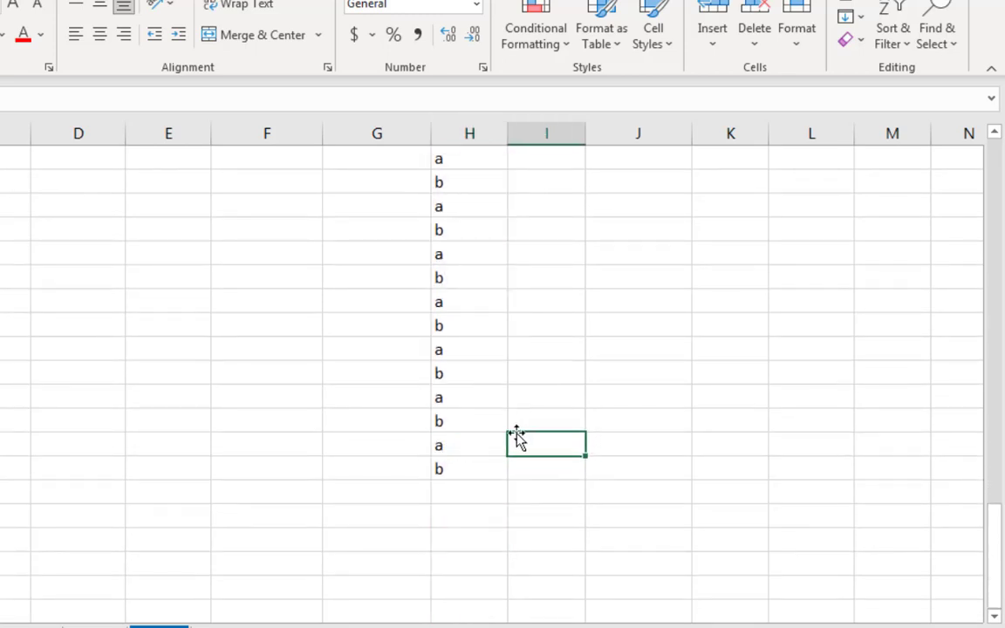
pyautogui.scroll(8, 464, 436)
pyautogui.scroll(15, 467, 429)
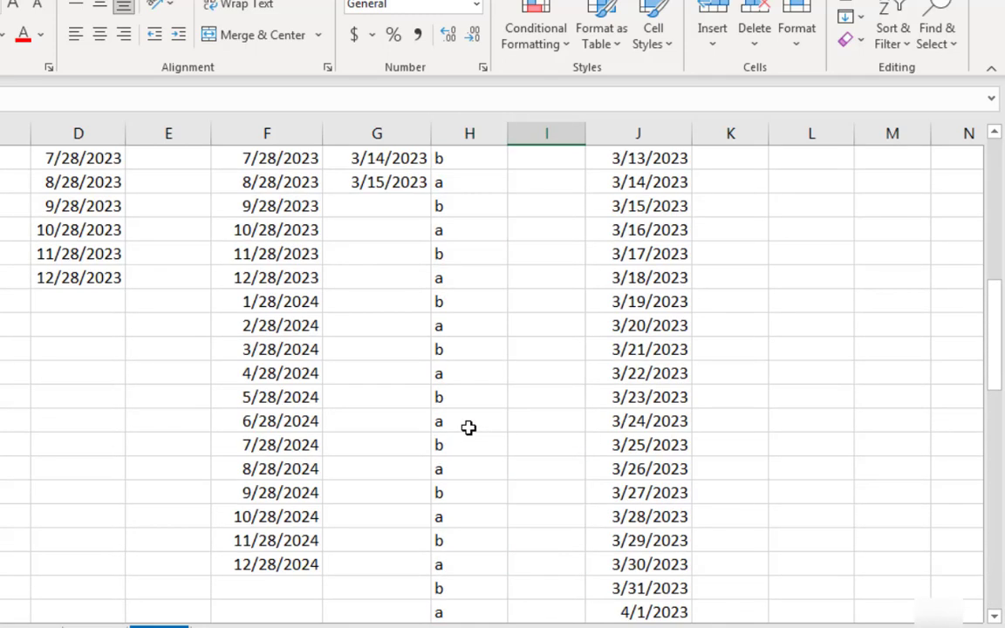
pyautogui.click(457, 380)
pyautogui.click(473, 401)
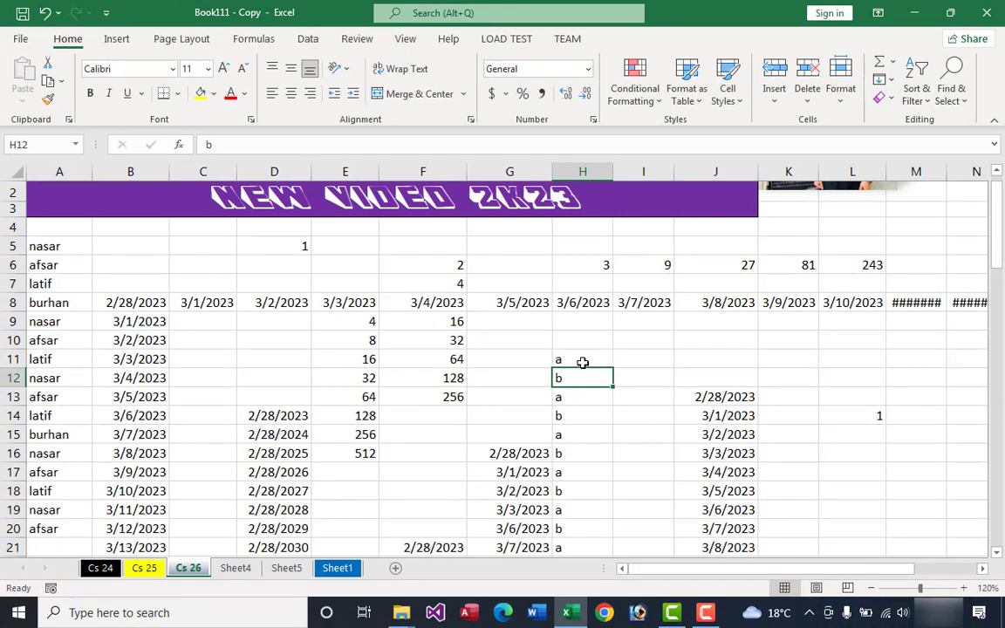
# Step: Examine the Trend option in the Fill Series dialog with cell H11 selected, without applying a series
pyautogui.click(582, 361)
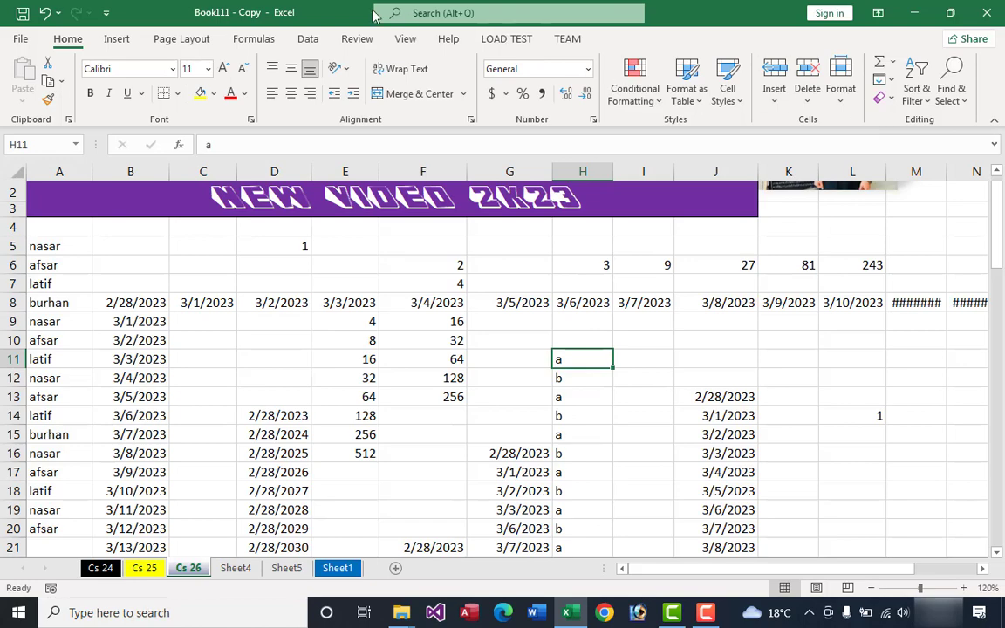
pyautogui.click(881, 80)
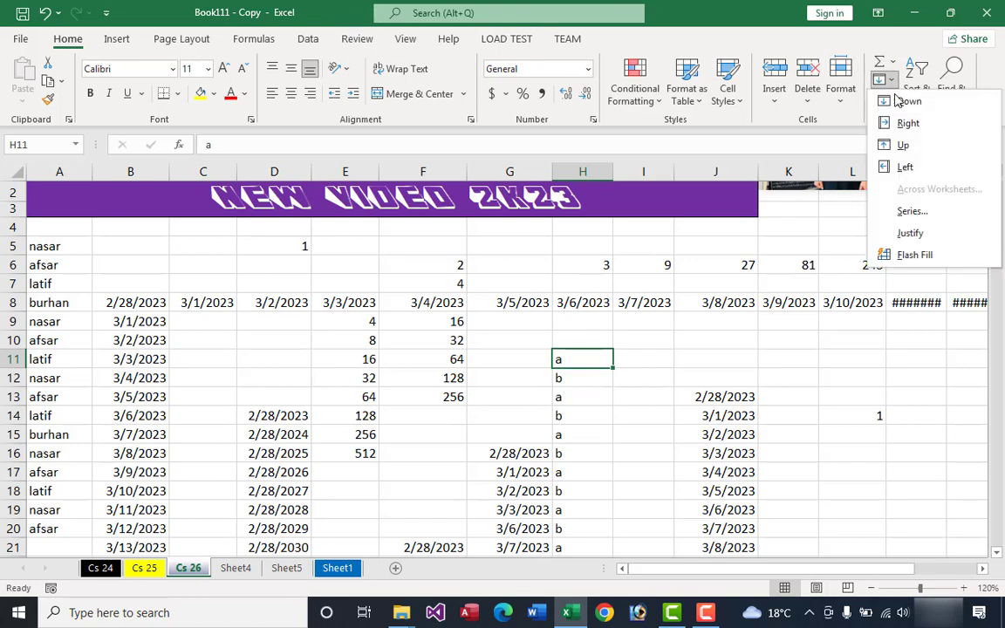
pyautogui.click(994, 250)
pyautogui.click(467, 297)
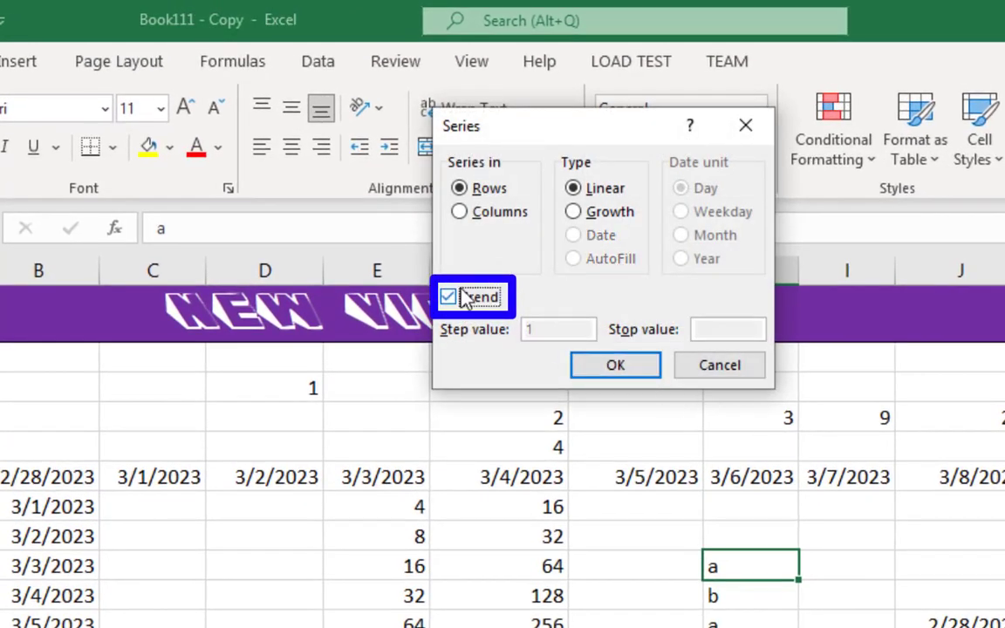
pyautogui.click(737, 365)
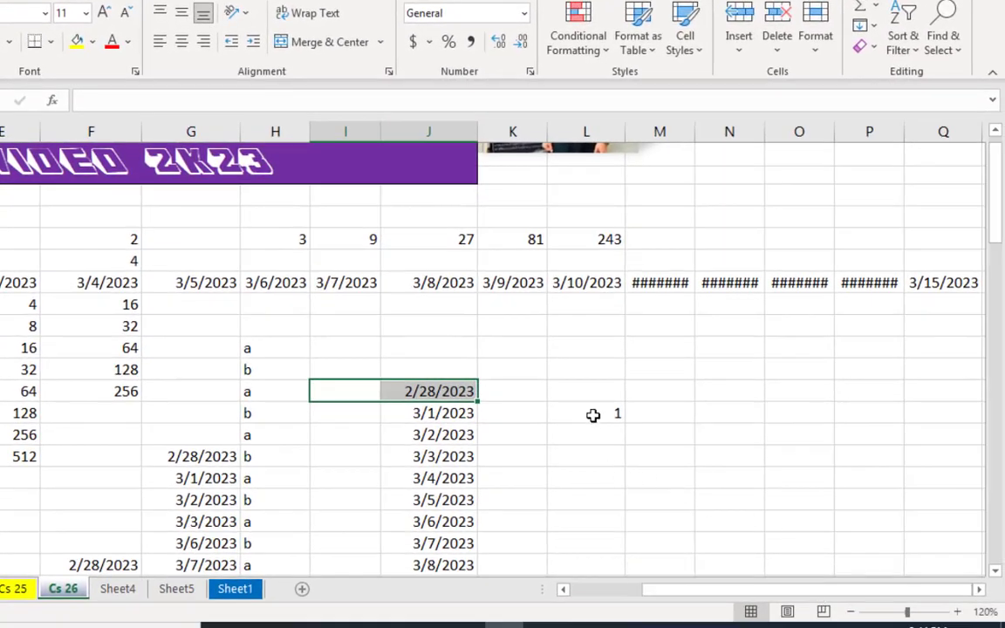
# Step: Clear the value from cell L14
pyautogui.click(593, 410)
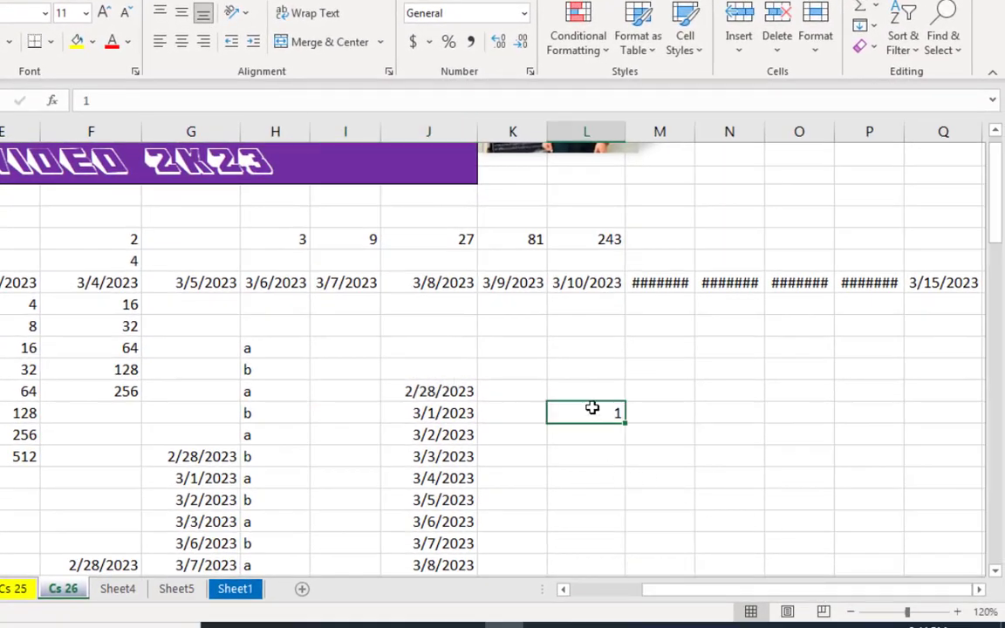
pyautogui.click(660, 391)
pyautogui.click(902, 44)
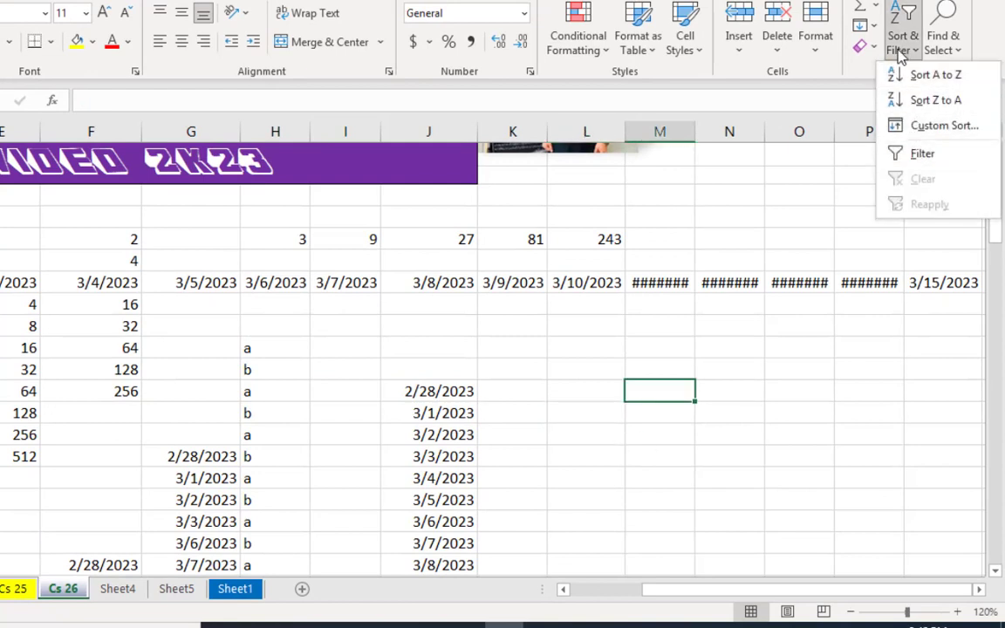
pyautogui.click(864, 26)
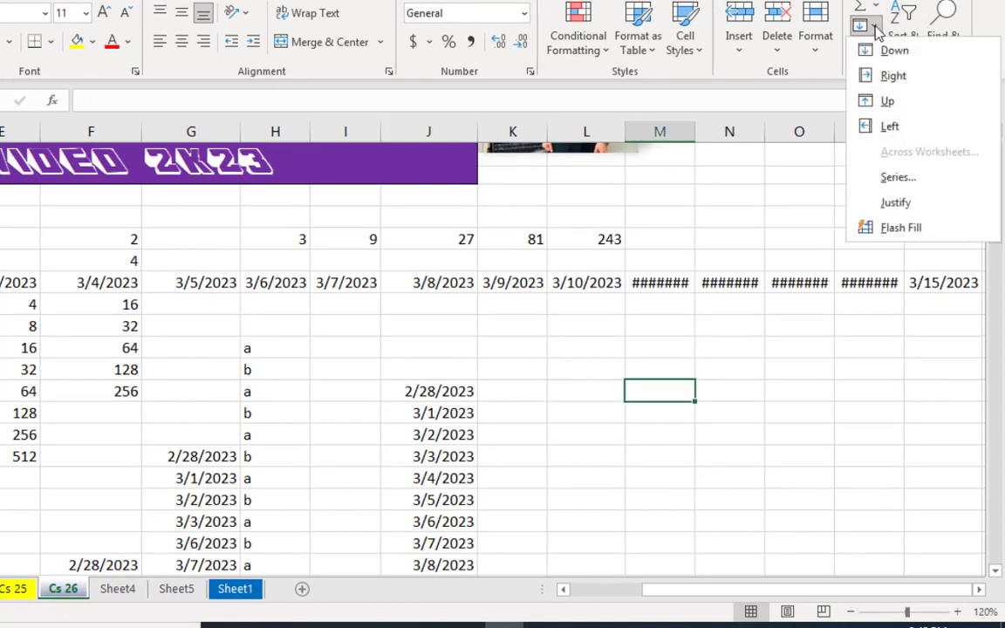
pyautogui.click(894, 177)
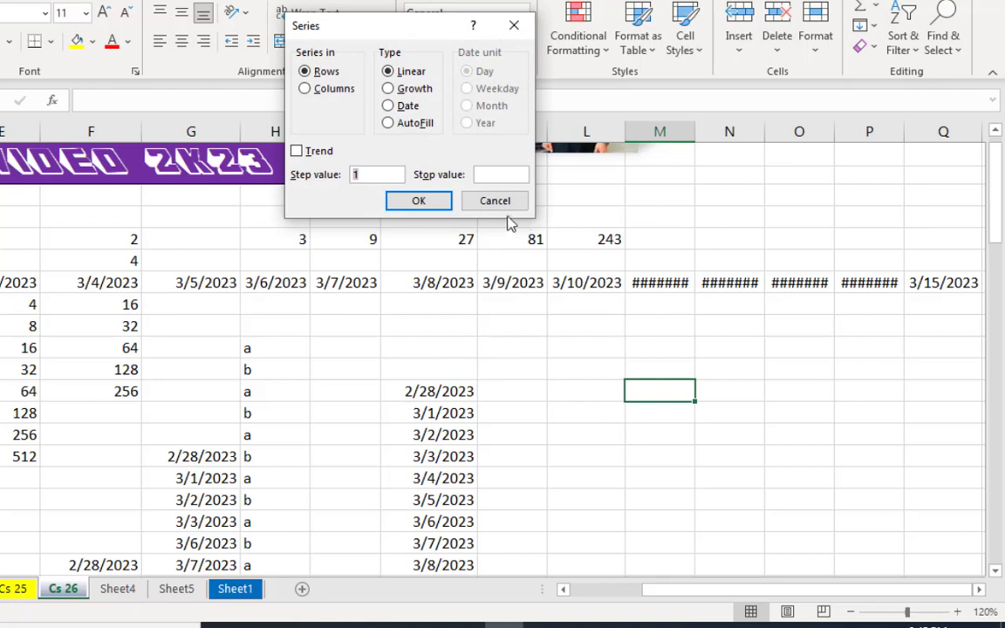
pyautogui.click(506, 203)
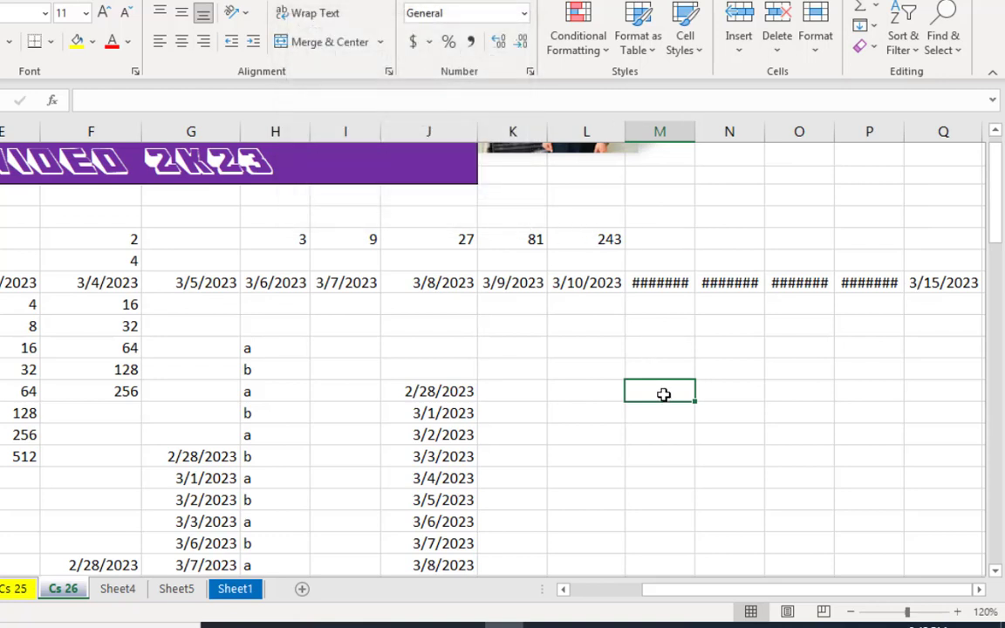
# Step: Enter 1 in cell M13 and 10 in cell M22, leaving the cells between them blank
pyautogui.write('1')
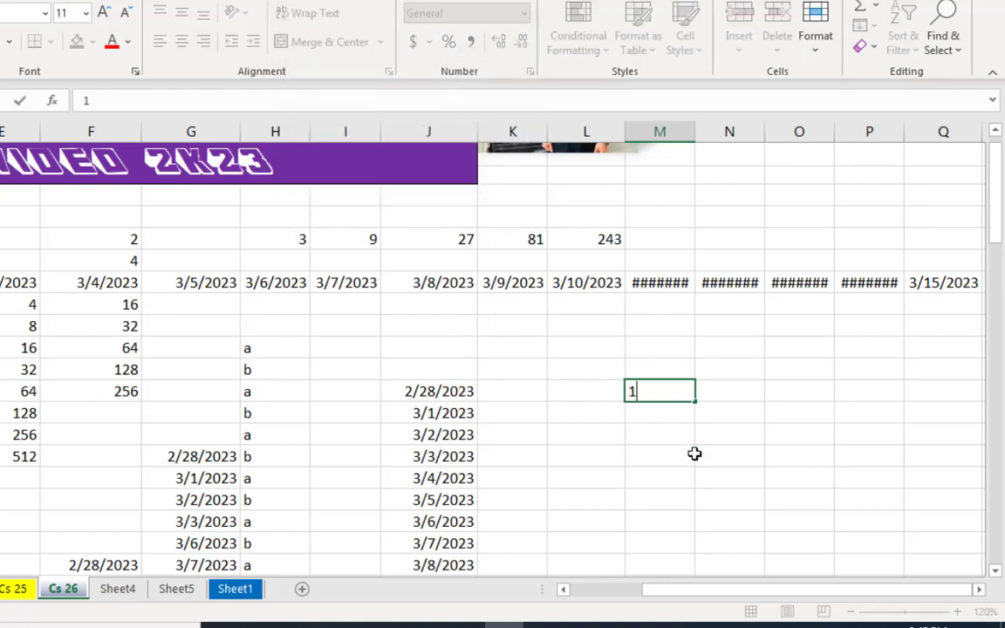
pyautogui.press('Tab')
pyautogui.scroll(-1, 741, 461)
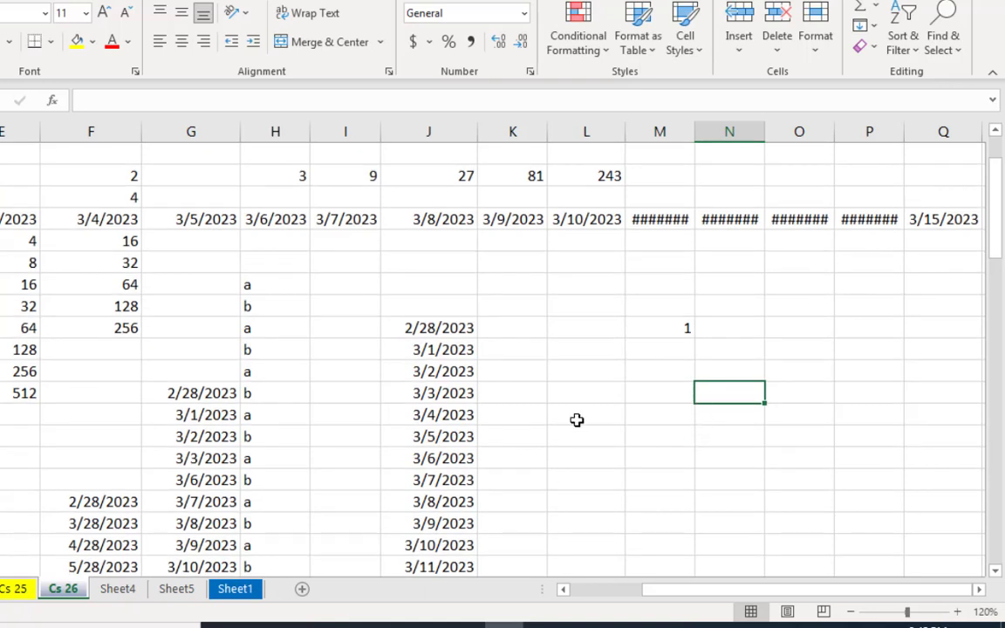
pyautogui.click(679, 328)
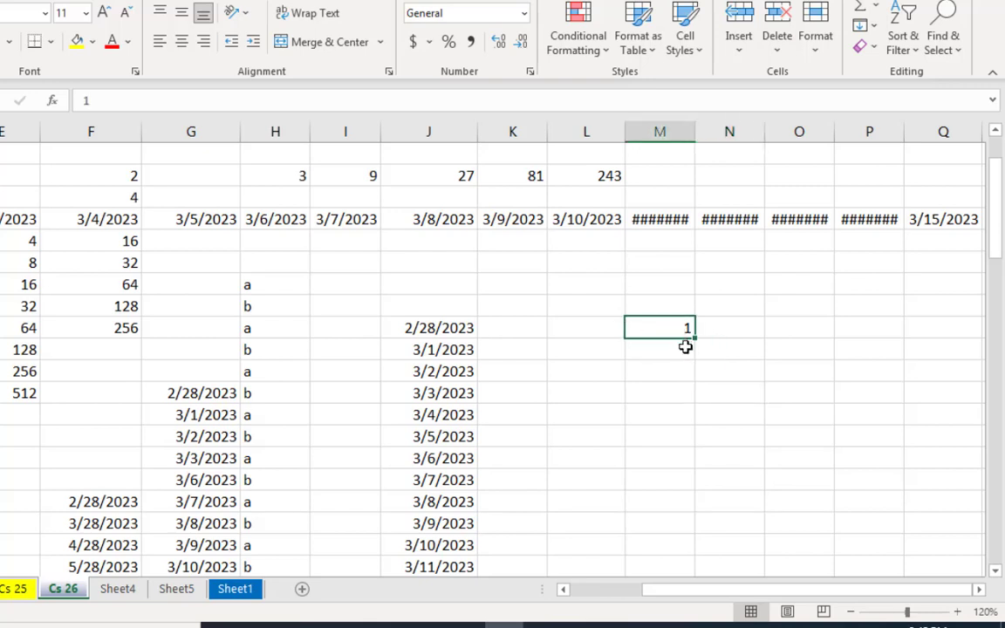
pyautogui.press('Down')
pyautogui.press('Down')
pyautogui.press('Down')
pyautogui.press('Down')
pyautogui.press('Down')
pyautogui.press('Down')
pyautogui.press('Down')
pyautogui.press('Down')
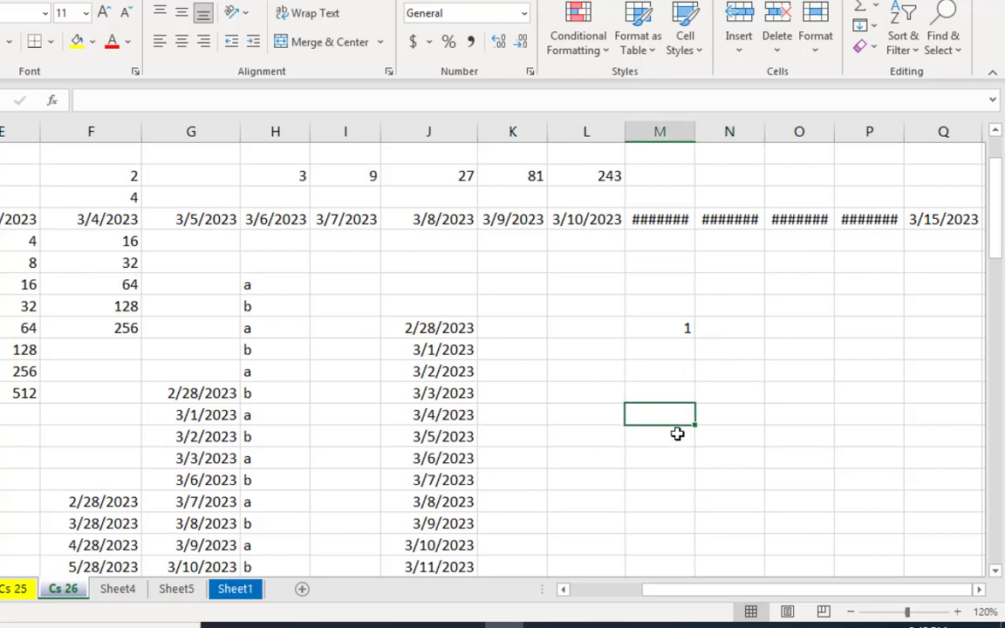
pyautogui.press('Down')
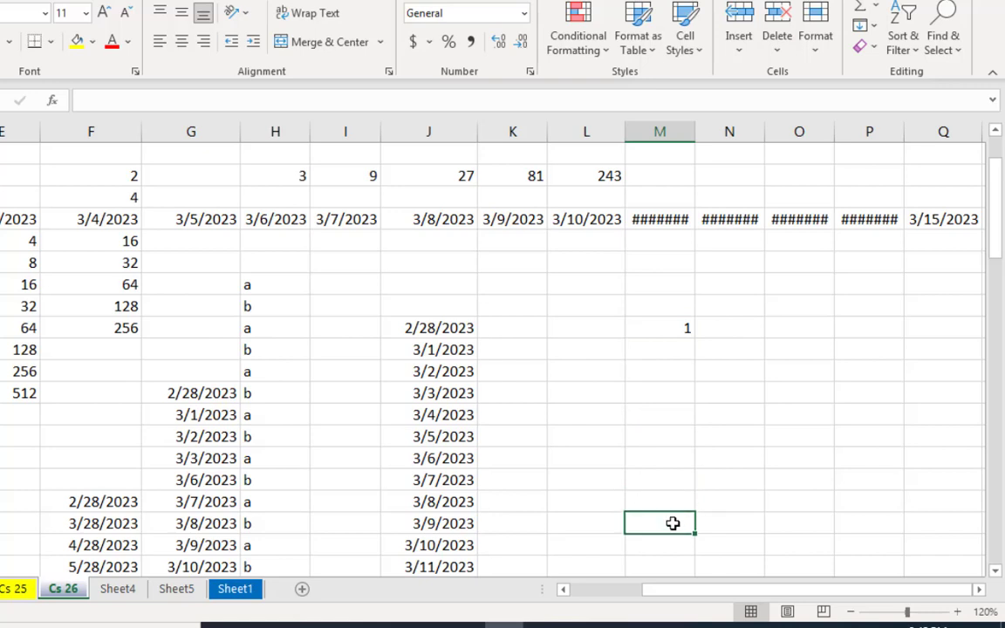
pyautogui.write('10')
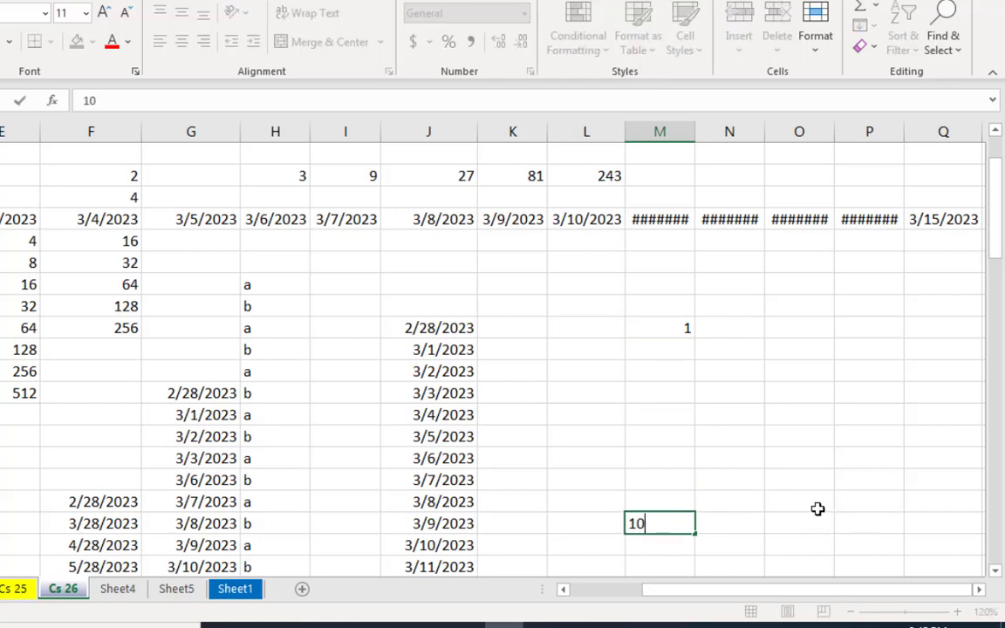
pyautogui.click(805, 502)
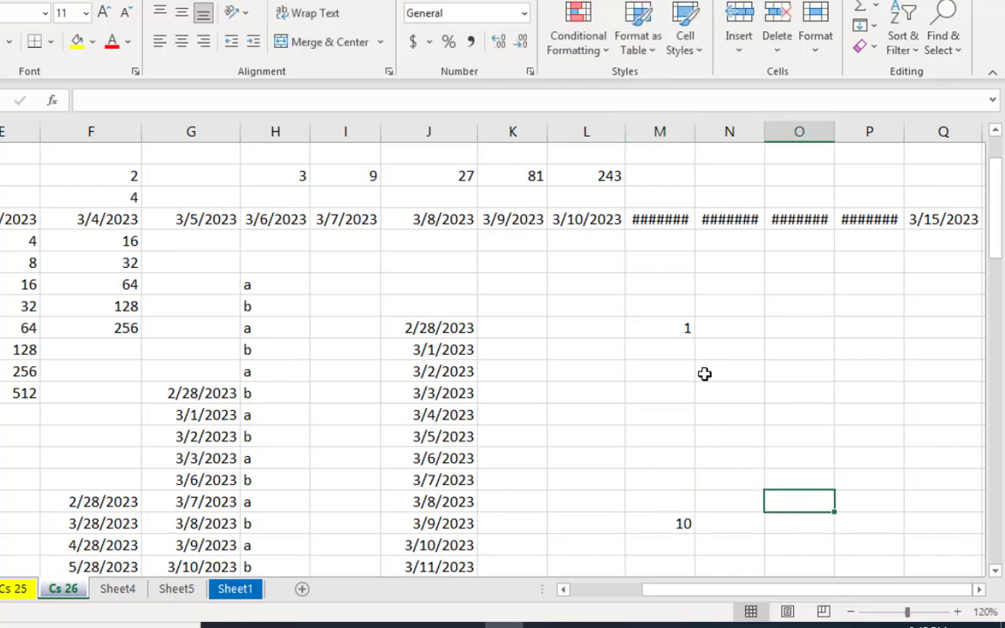
# Step: Examine the blank cells M14 to M21 between the start and end values in column M
pyautogui.moveTo(676, 329); pyautogui.dragTo(679, 497)
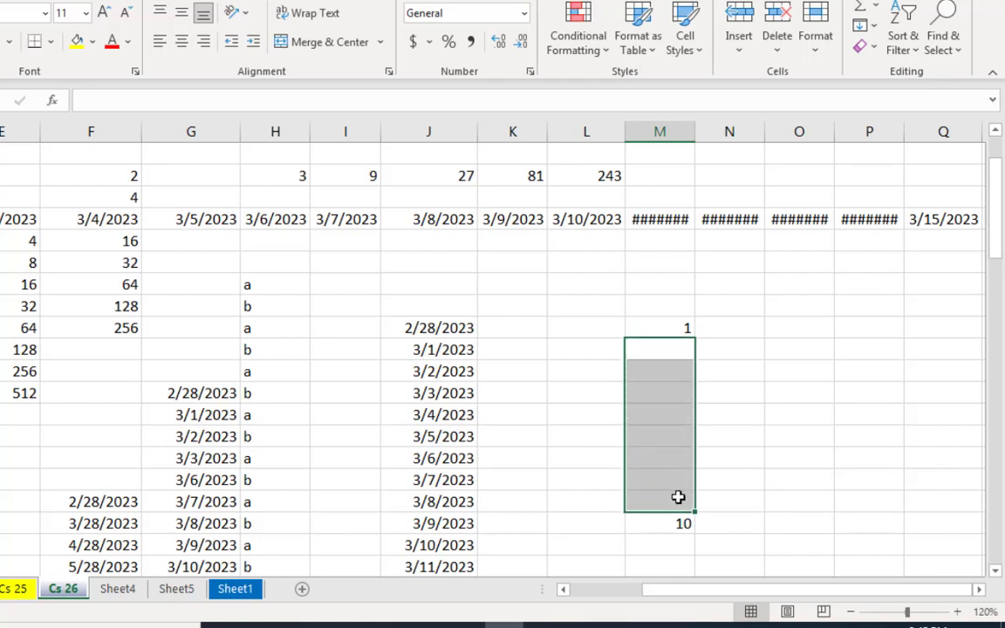
pyautogui.moveTo(671, 369); pyautogui.dragTo(673, 498)
pyautogui.click(727, 452)
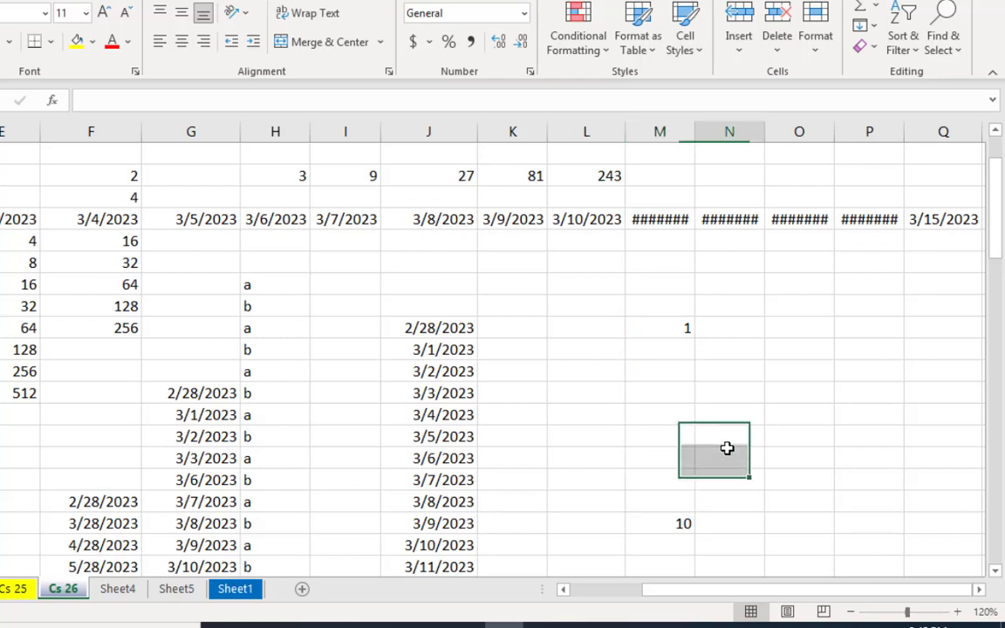
pyautogui.moveTo(676, 349); pyautogui.dragTo(678, 502)
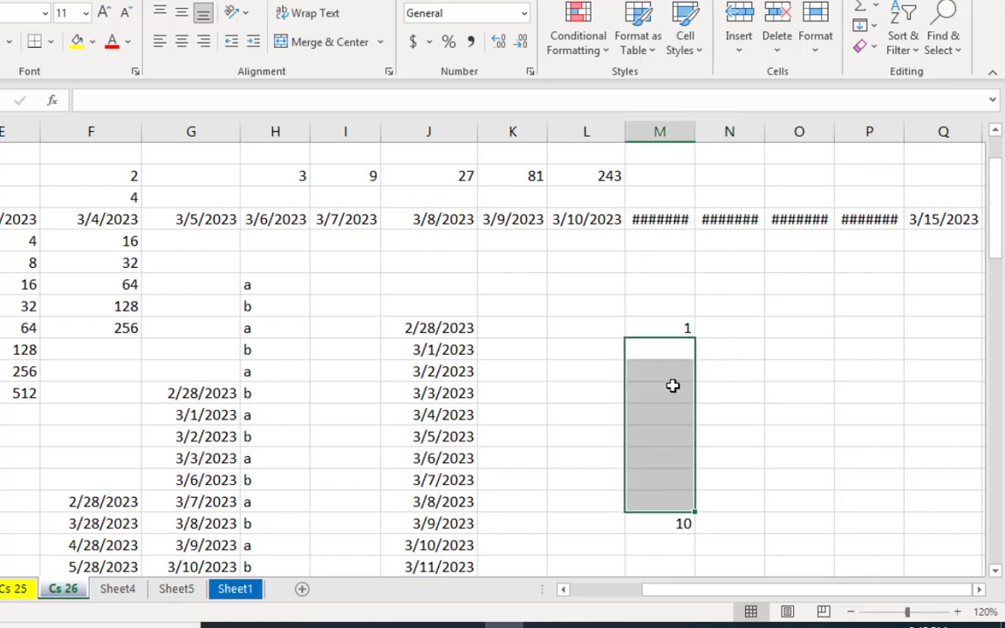
pyautogui.click(679, 497)
pyautogui.click(683, 525)
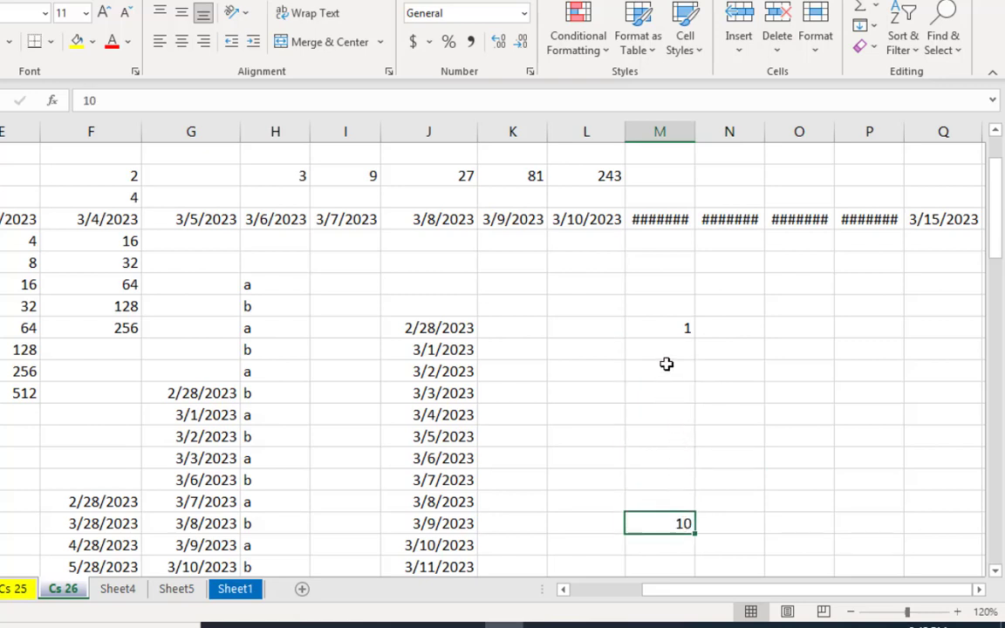
# Step: Enter 123 in cell O13 and 1000 in cell O22, leaving the cells between them blank
pyautogui.click(789, 336)
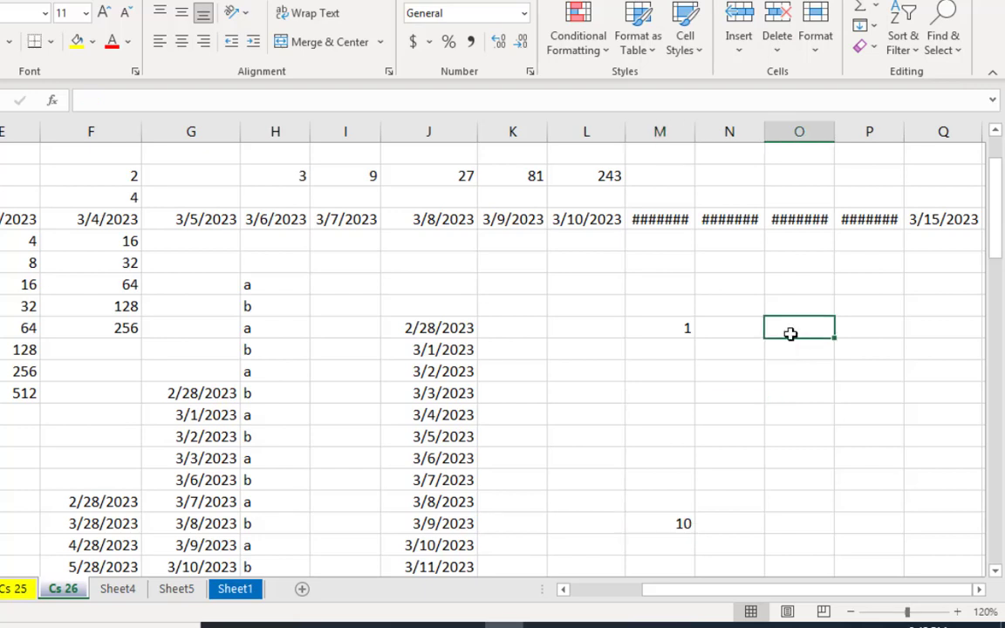
pyautogui.write('1')
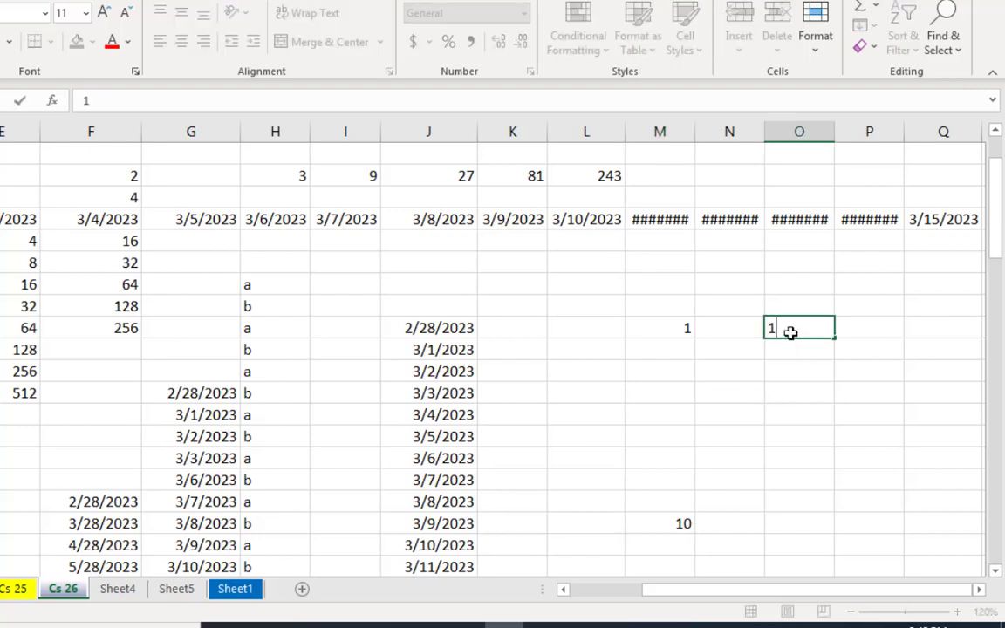
pyautogui.write('23')
pyautogui.click(812, 369)
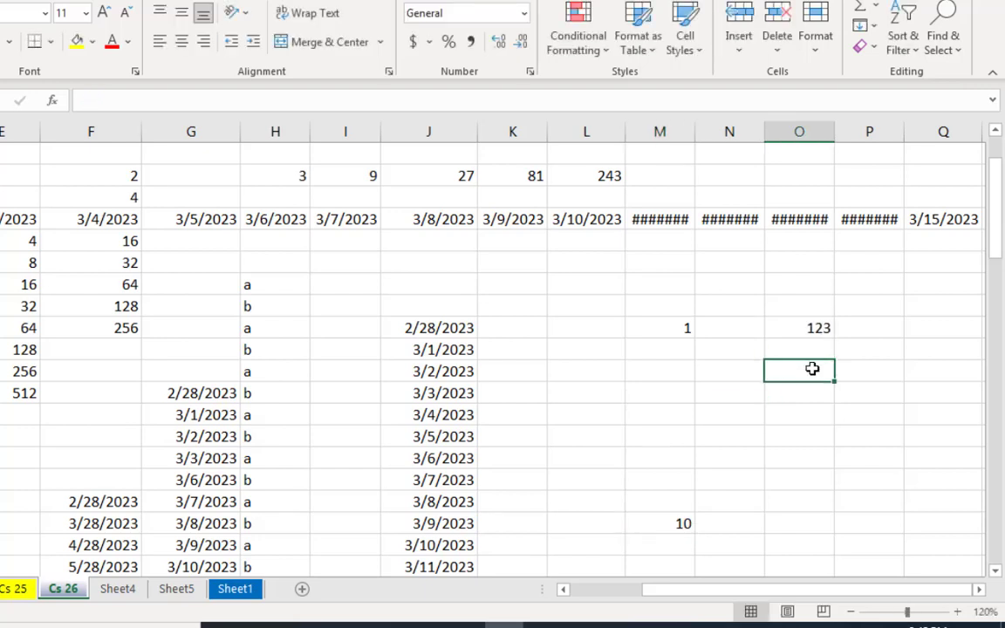
pyautogui.click(798, 526)
pyautogui.write('1')
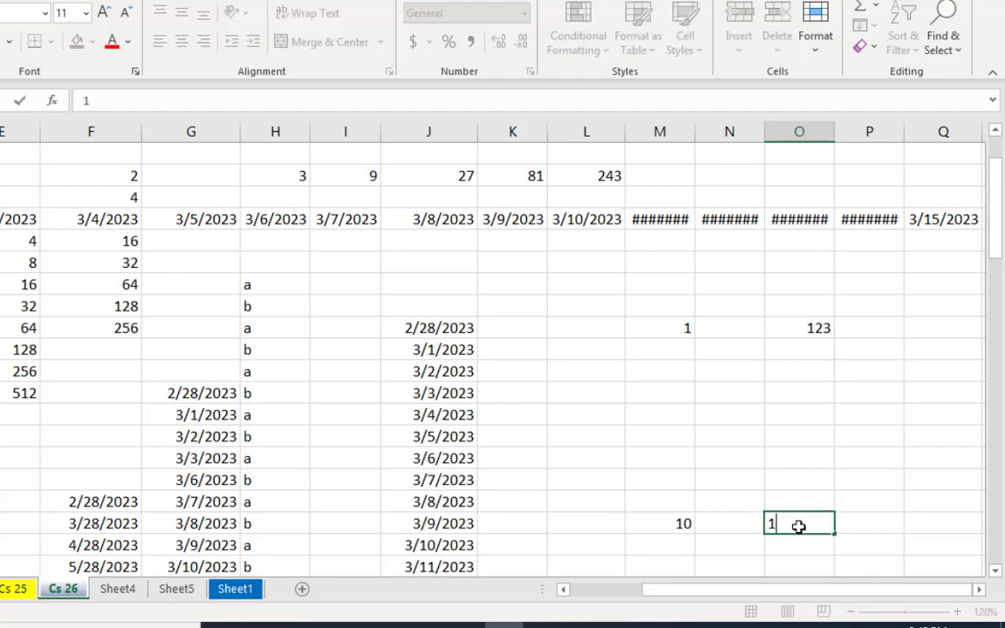
pyautogui.write('000')
pyautogui.click(885, 471)
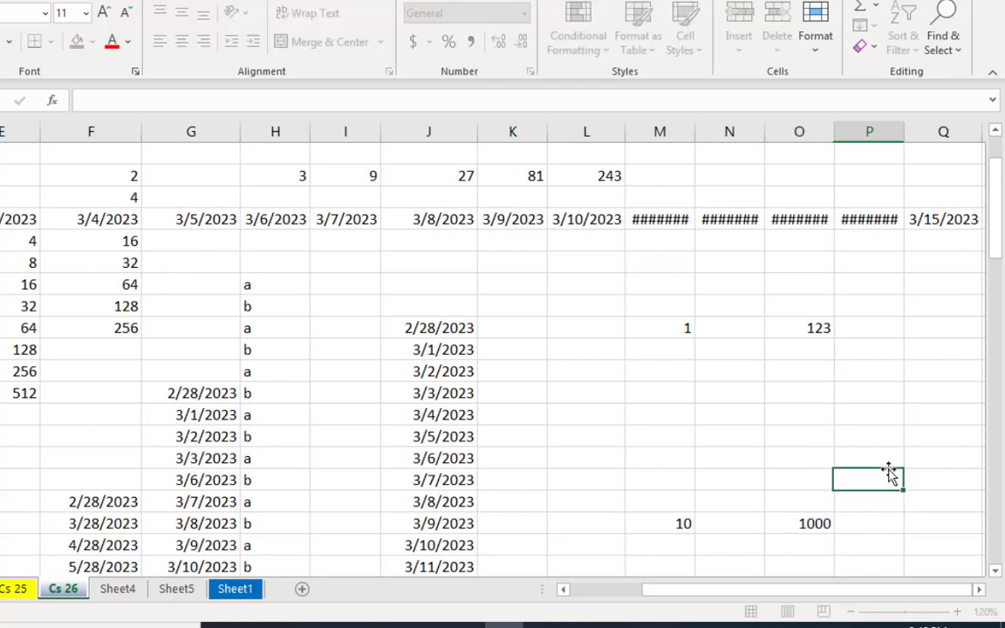
# Step: Examine the blank cells O14 to O21 between the start and end values in column O
pyautogui.moveTo(799, 351); pyautogui.dragTo(814, 497)
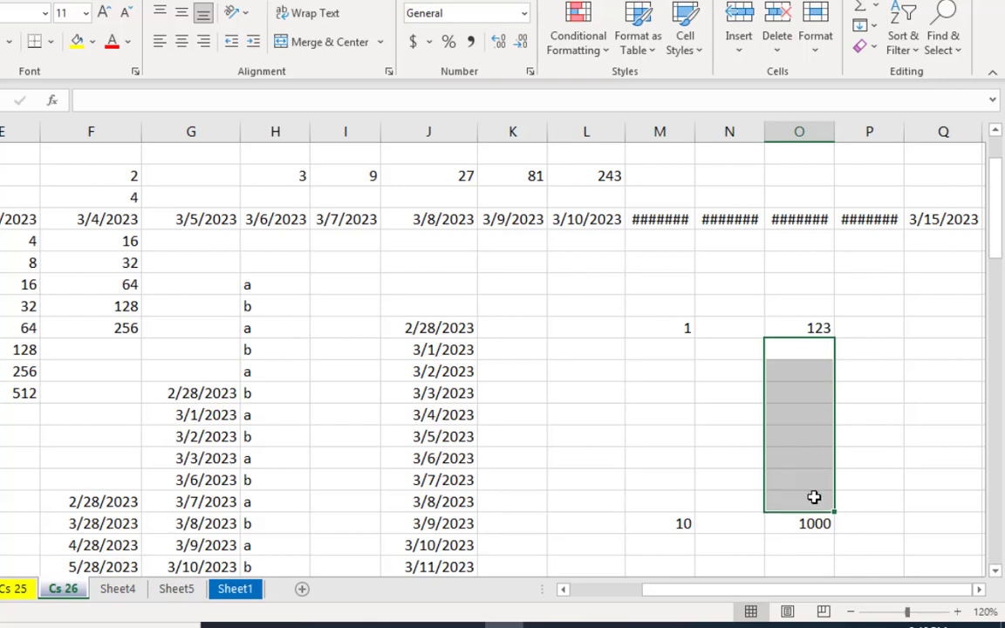
pyautogui.click(817, 457)
pyautogui.click(815, 498)
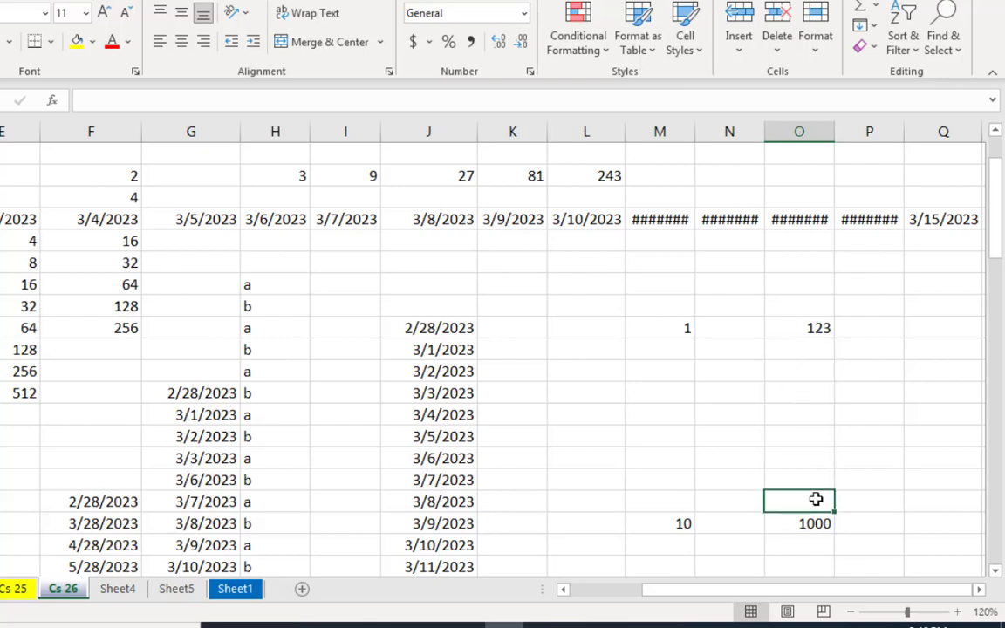
pyautogui.click(815, 522)
pyautogui.click(818, 491)
# Step: Fill M13:M22 with a linear column series using the Trend option
pyautogui.moveTo(675, 325); pyautogui.dragTo(680, 518)
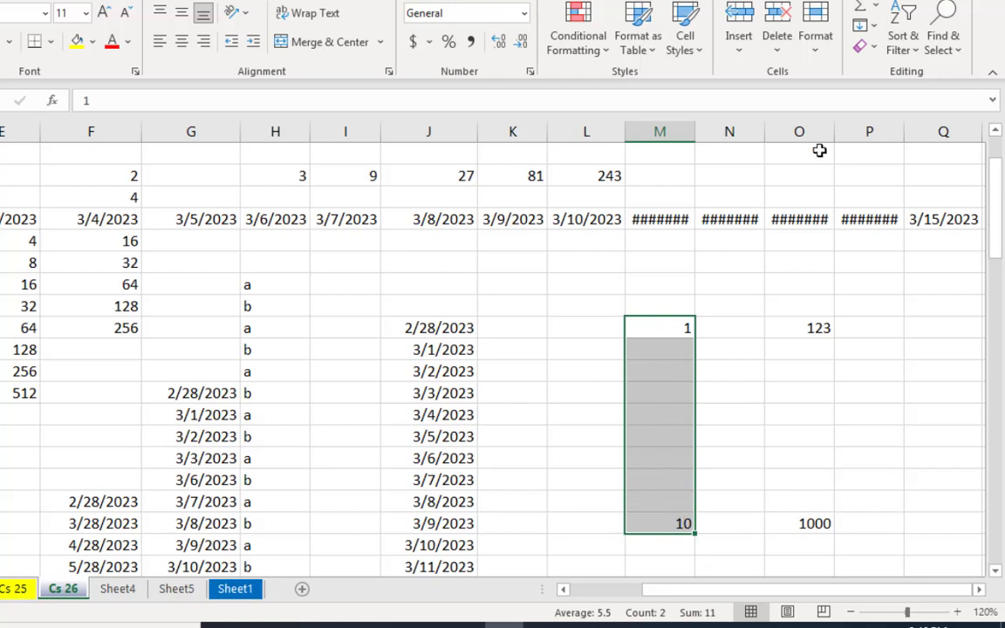
pyautogui.click(863, 26)
pyautogui.click(899, 176)
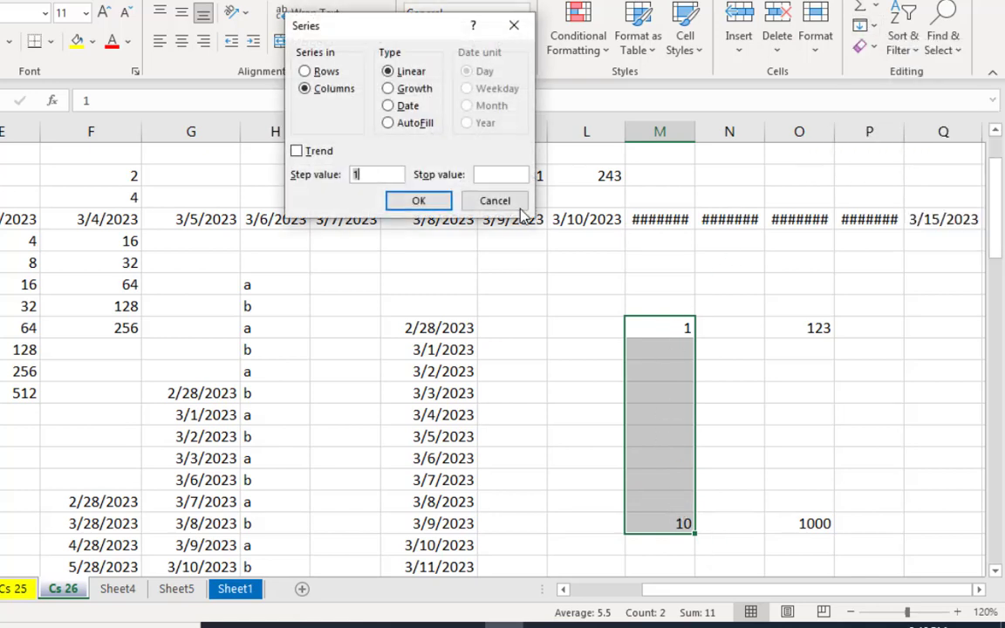
pyautogui.click(299, 152)
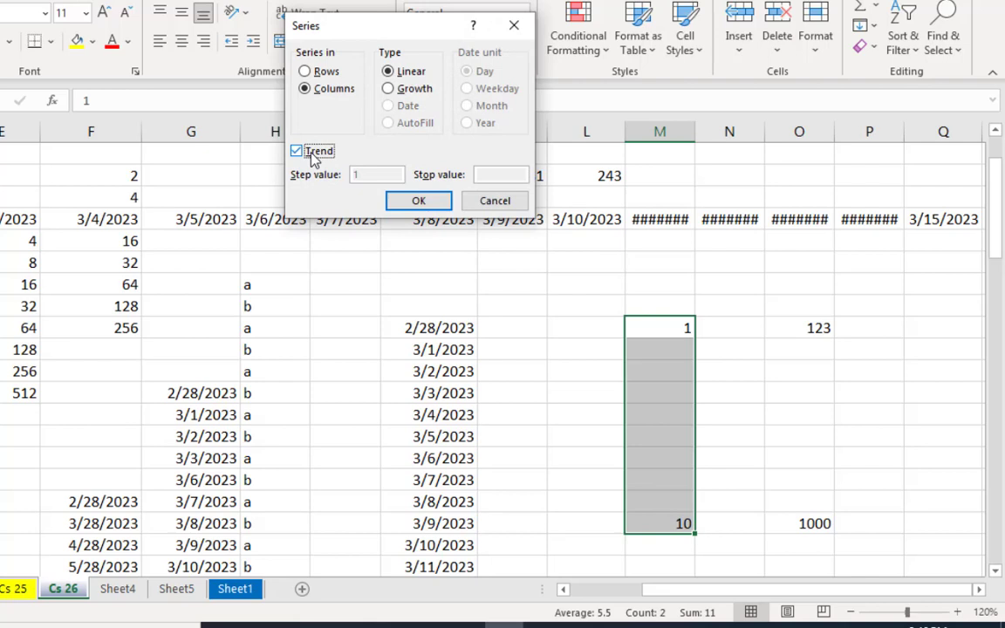
pyautogui.click(418, 201)
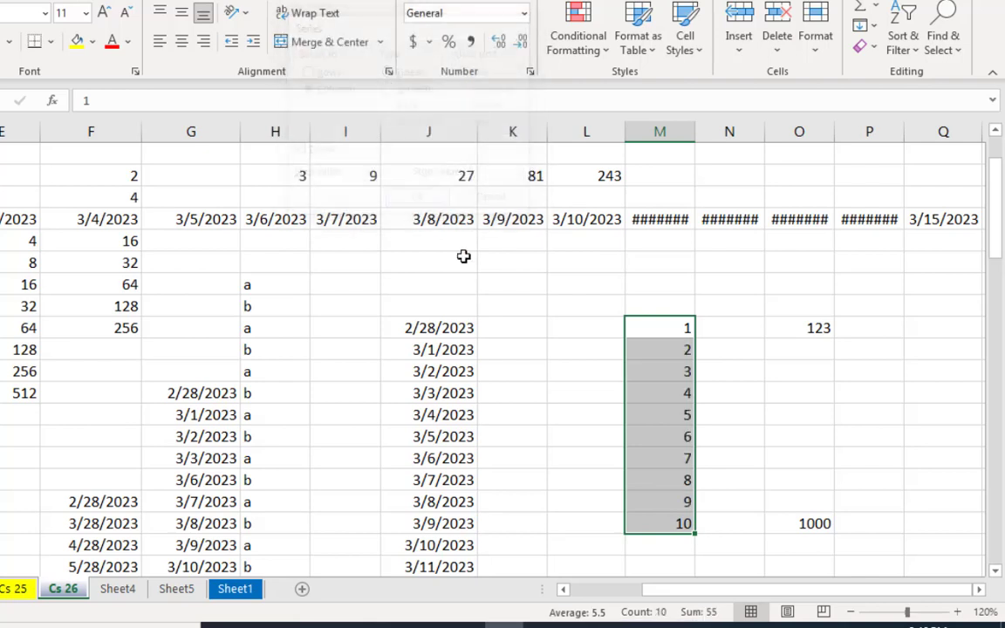
# Step: Examine the filled numbers in M13:M22 and compare them with the blank cells O14:O21
pyautogui.click(686, 393)
pyautogui.moveTo(668, 354); pyautogui.dragTo(689, 530)
pyautogui.click(685, 523)
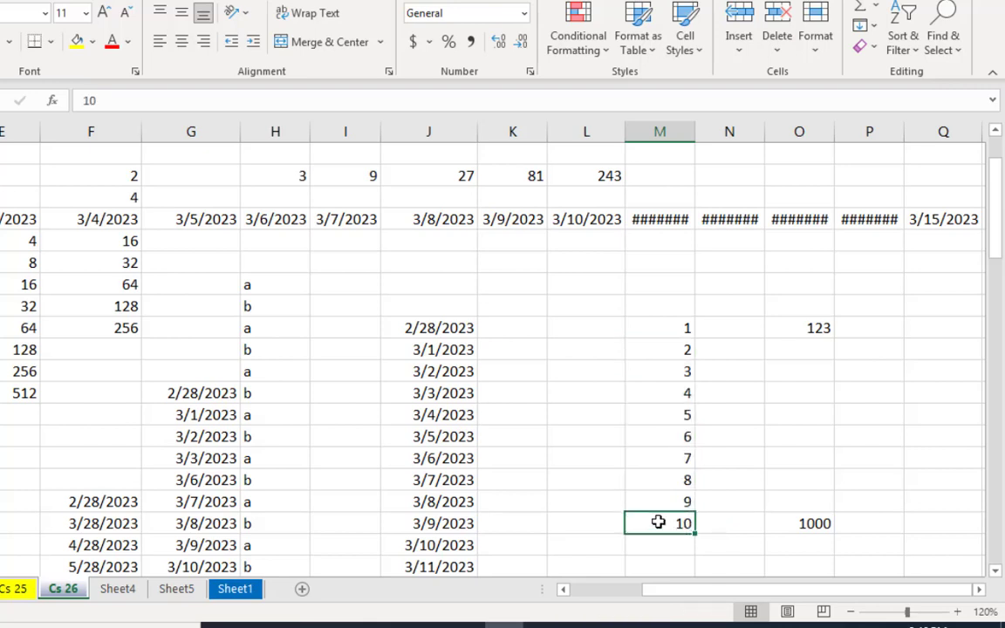
pyautogui.click(672, 420)
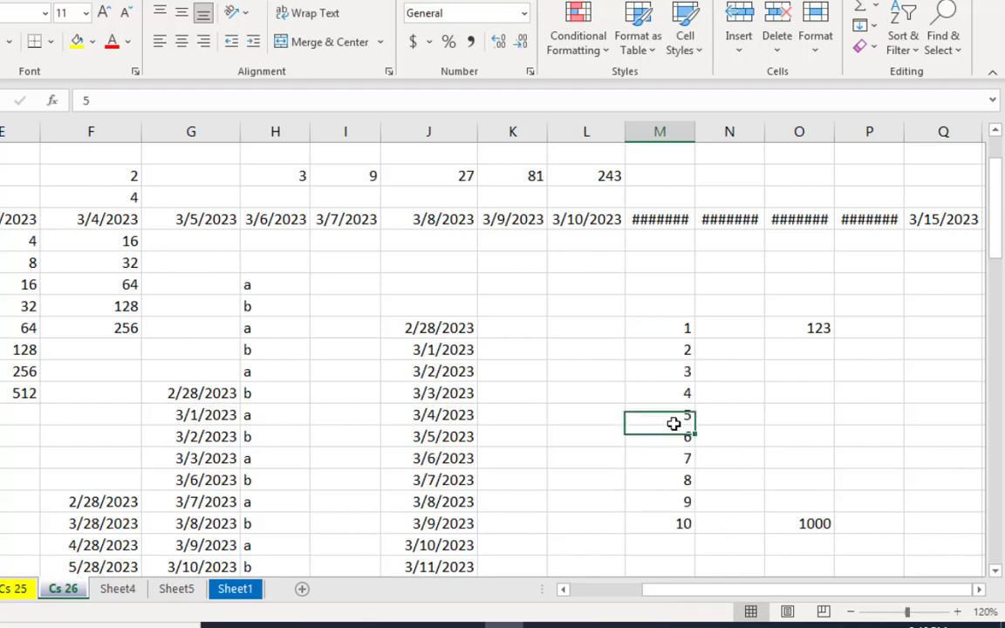
pyautogui.click(674, 351)
pyautogui.click(689, 439)
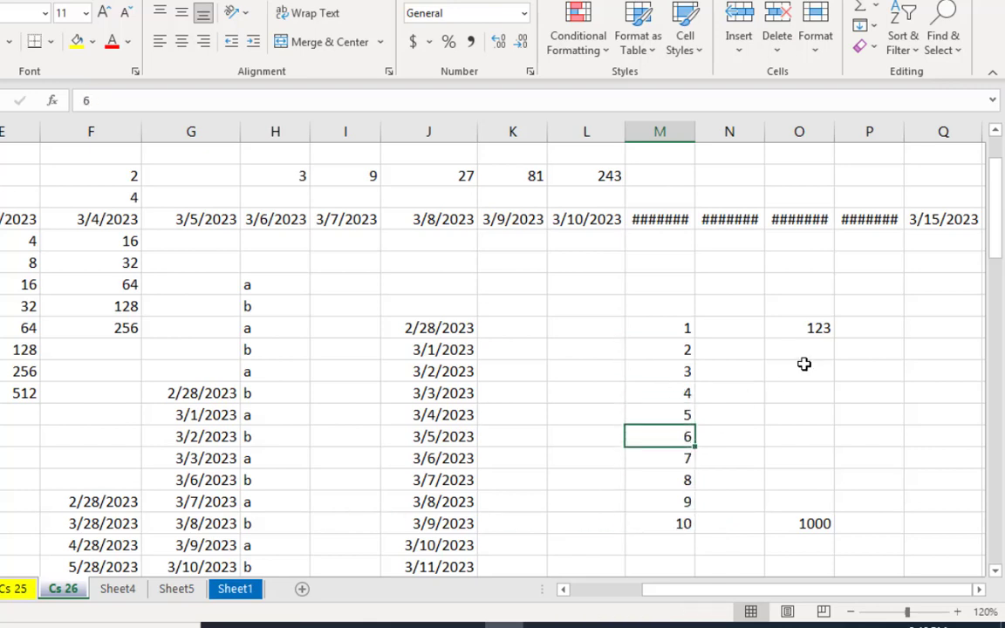
pyautogui.moveTo(803, 353); pyautogui.dragTo(822, 500)
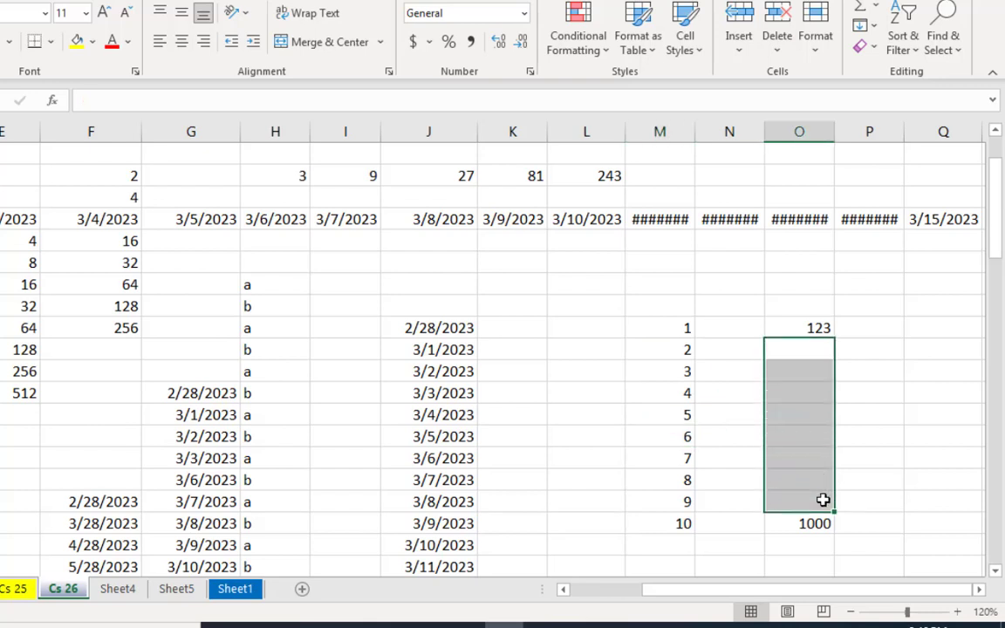
# Step: Examine the start and end values in O13 and O22 and the gap between them against the completed series in column M
pyautogui.click(818, 447)
pyautogui.click(824, 523)
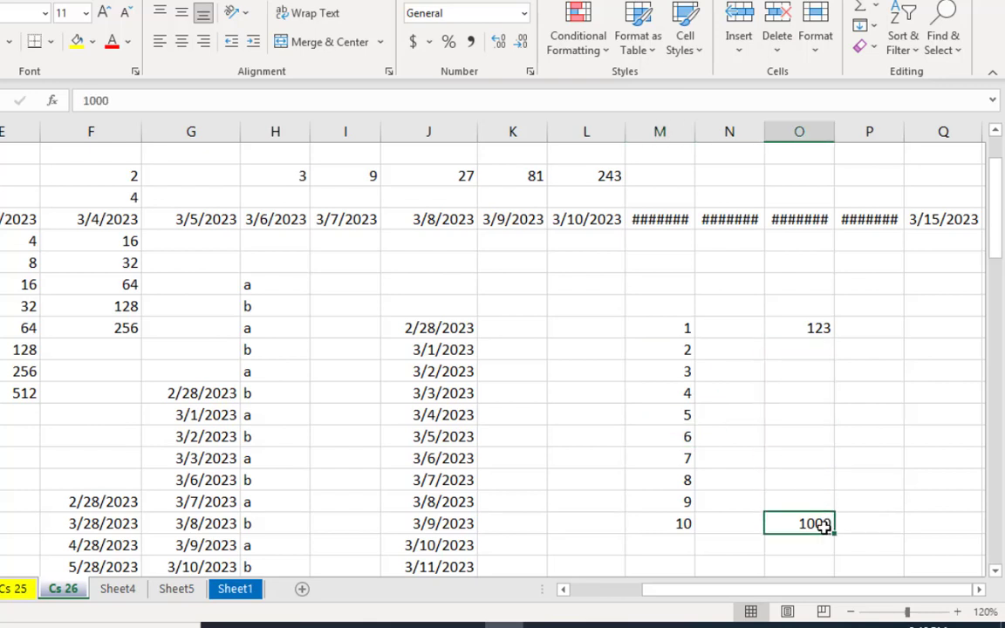
pyautogui.click(801, 430)
pyautogui.moveTo(814, 327); pyautogui.dragTo(836, 462)
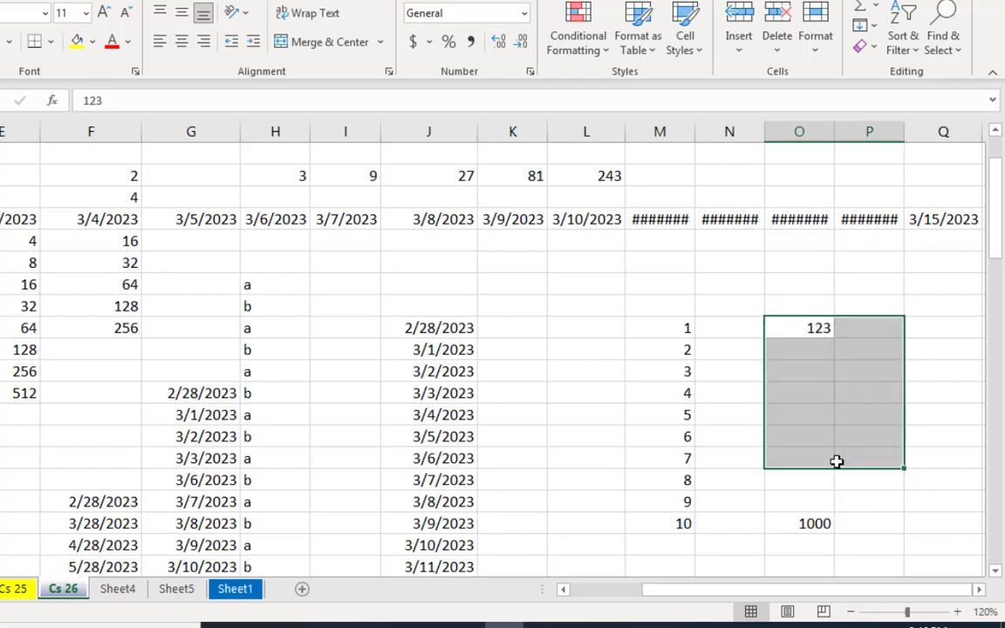
pyautogui.click(837, 461)
pyautogui.moveTo(796, 352); pyautogui.dragTo(809, 497)
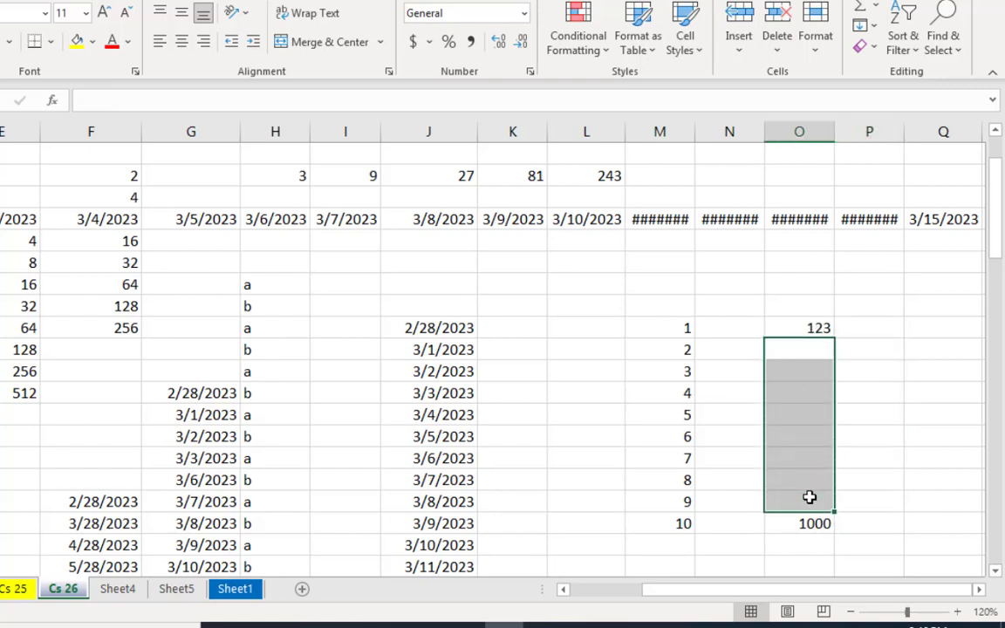
pyautogui.click(814, 521)
pyautogui.moveTo(681, 374); pyautogui.dragTo(694, 496)
pyautogui.click(689, 501)
# Step: Fill O13:O22 with a linear column series using the Trend option
pyautogui.moveTo(816, 327); pyautogui.dragTo(814, 514)
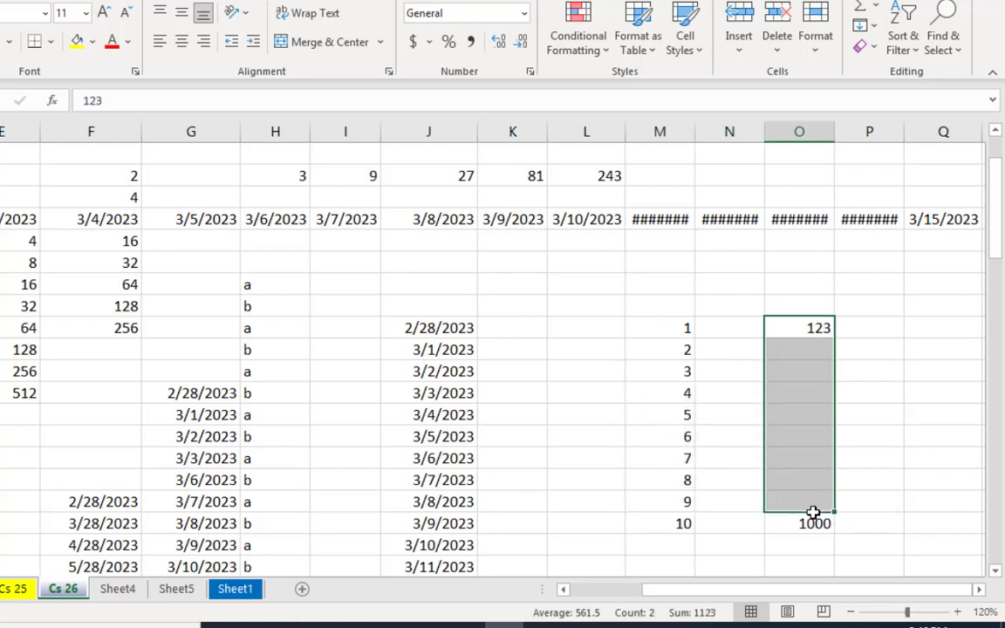
pyautogui.click(865, 25)
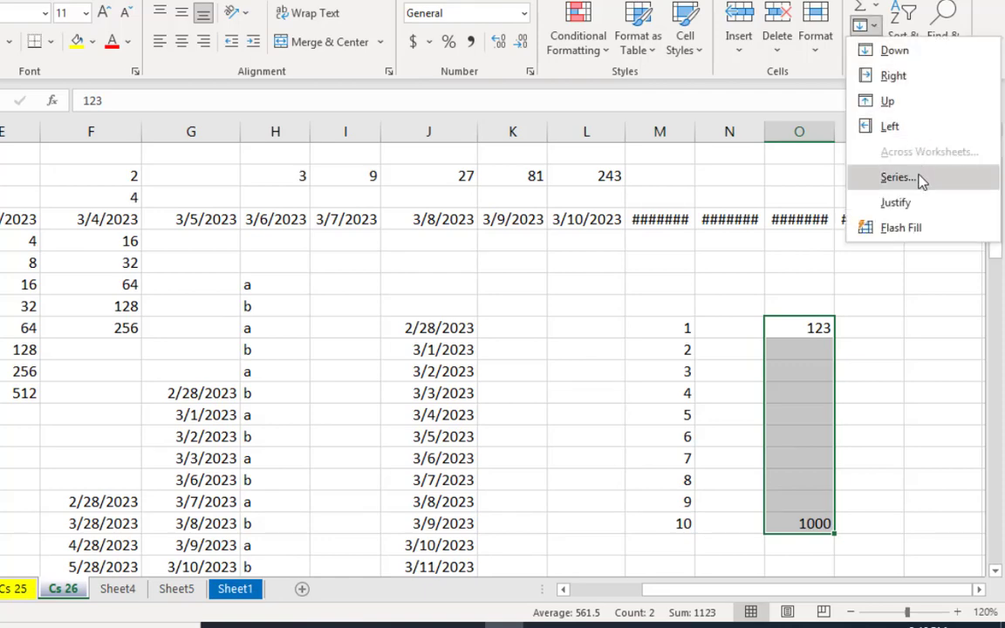
pyautogui.click(922, 179)
pyautogui.click(308, 153)
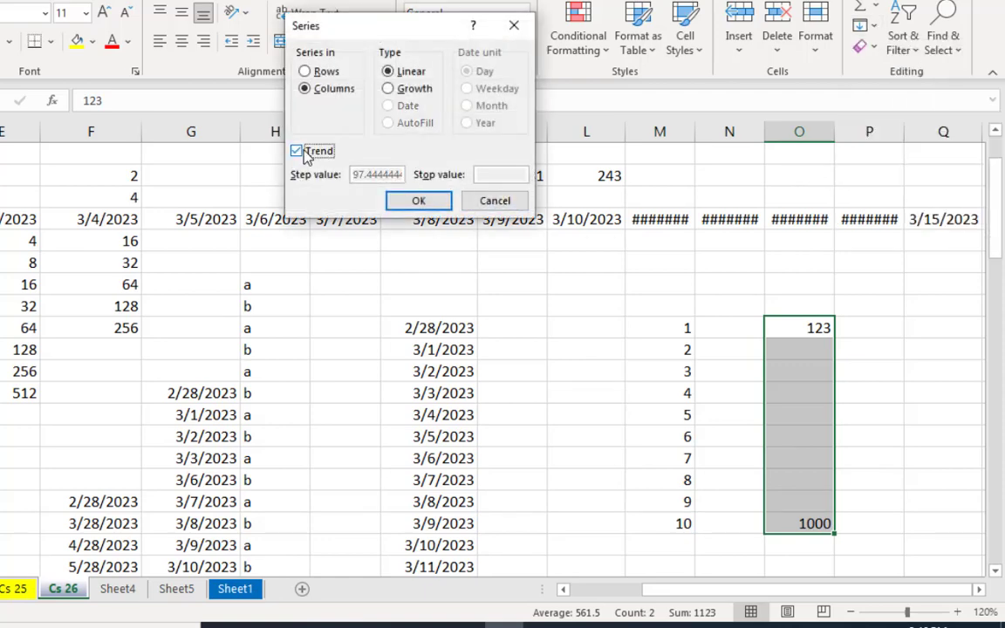
pyautogui.click(418, 201)
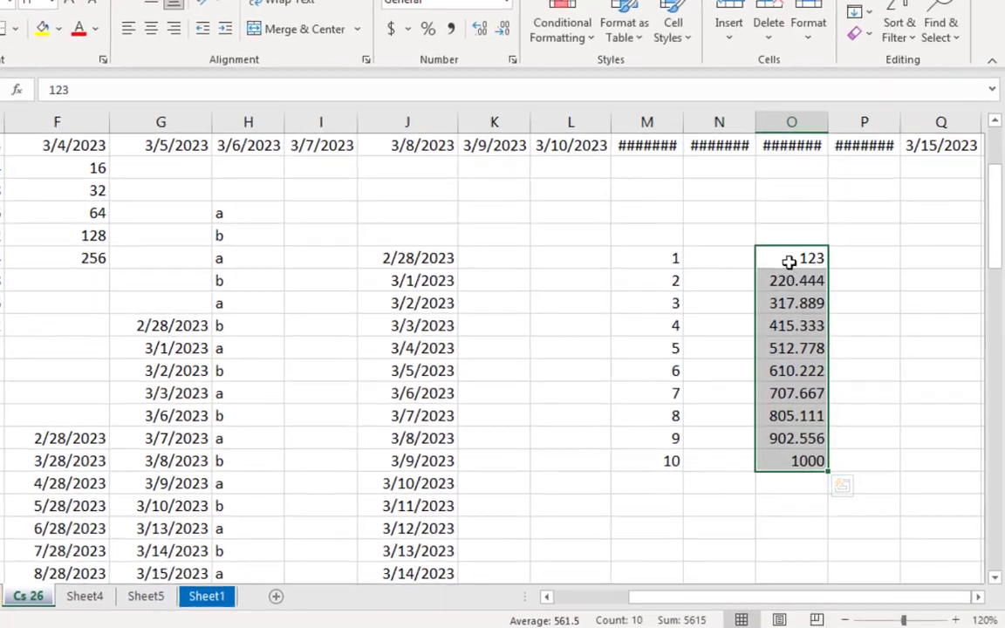
# Step: Examine the evenly spaced values generated in O14:O21 between the start and end values
pyautogui.click(818, 327)
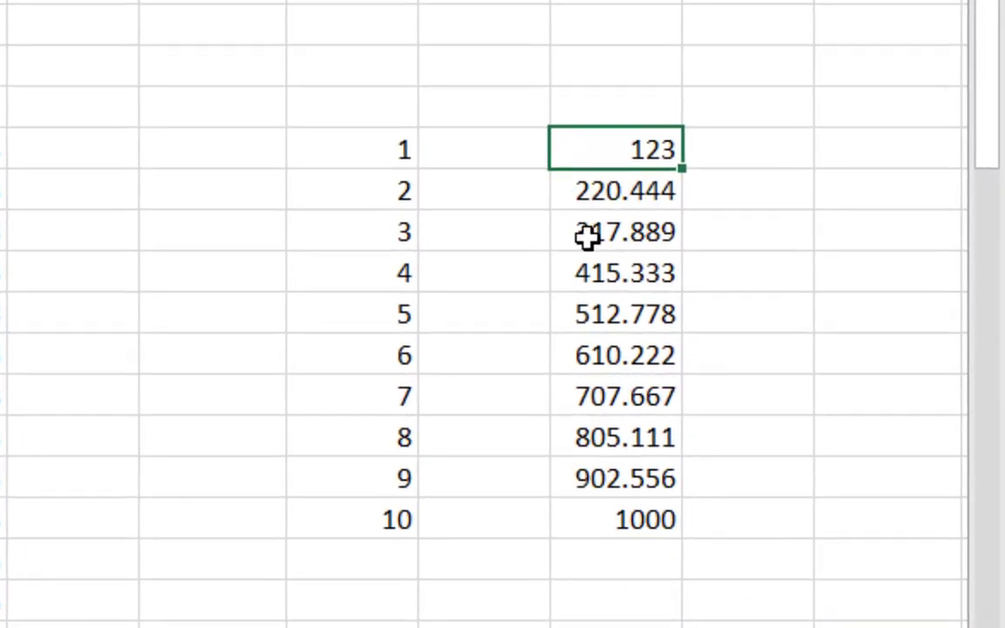
pyautogui.click(606, 314)
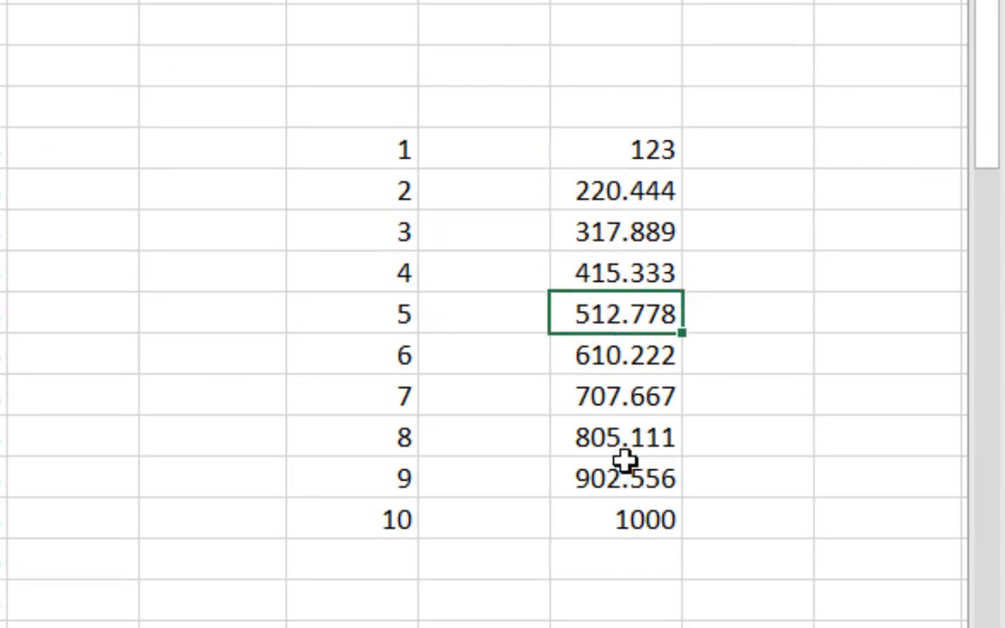
pyautogui.moveTo(594, 275); pyautogui.dragTo(608, 395)
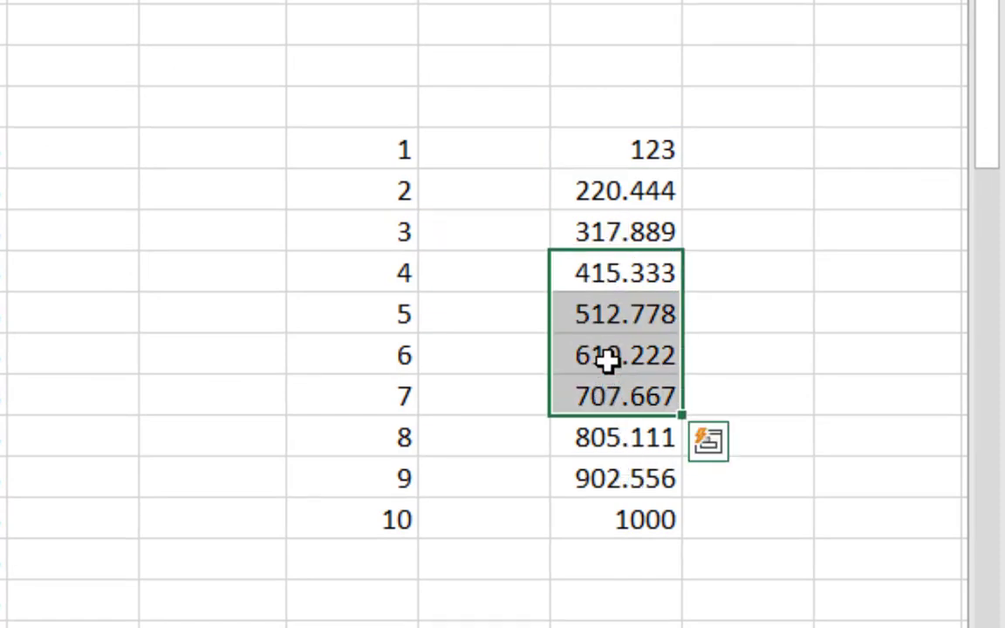
pyautogui.click(608, 360)
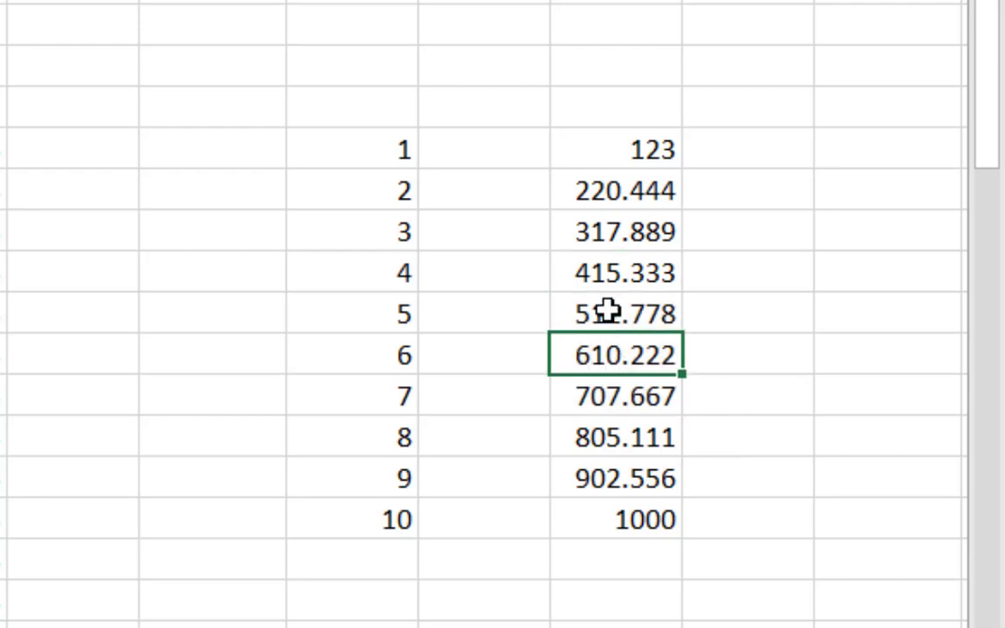
pyautogui.click(637, 478)
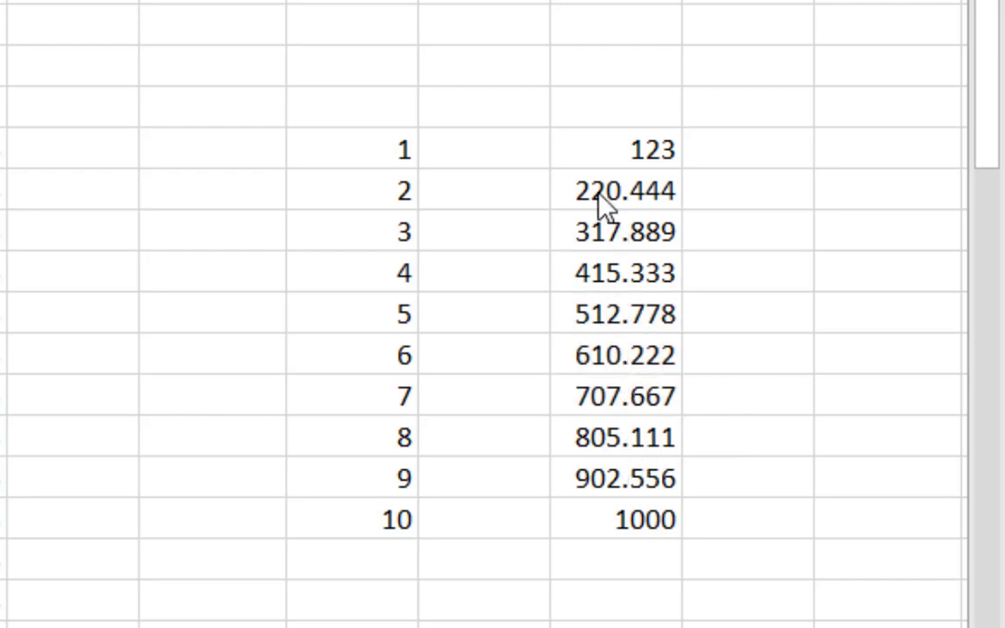
pyautogui.click(605, 196)
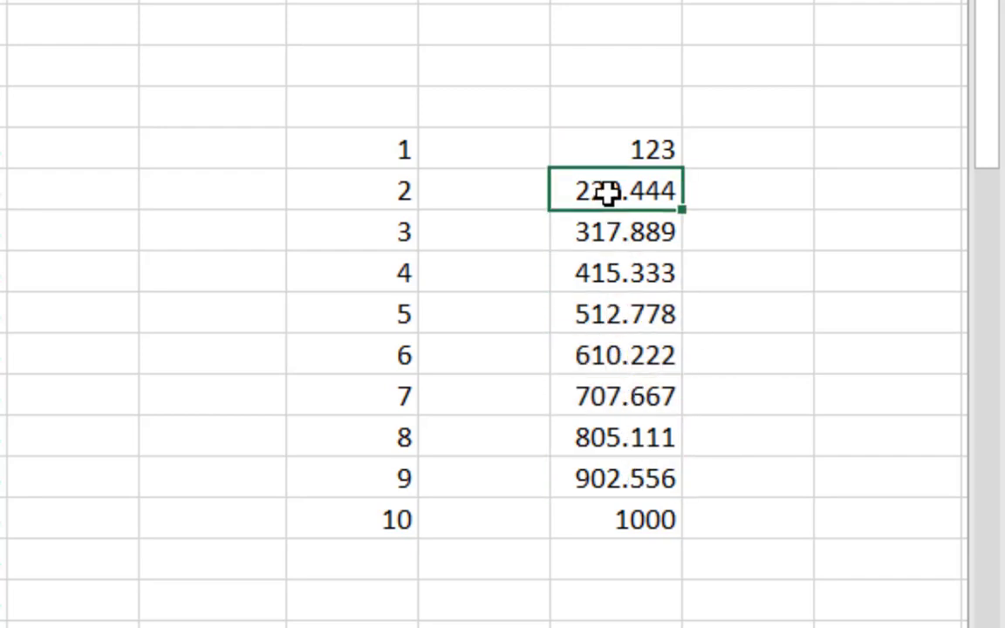
pyautogui.click(632, 234)
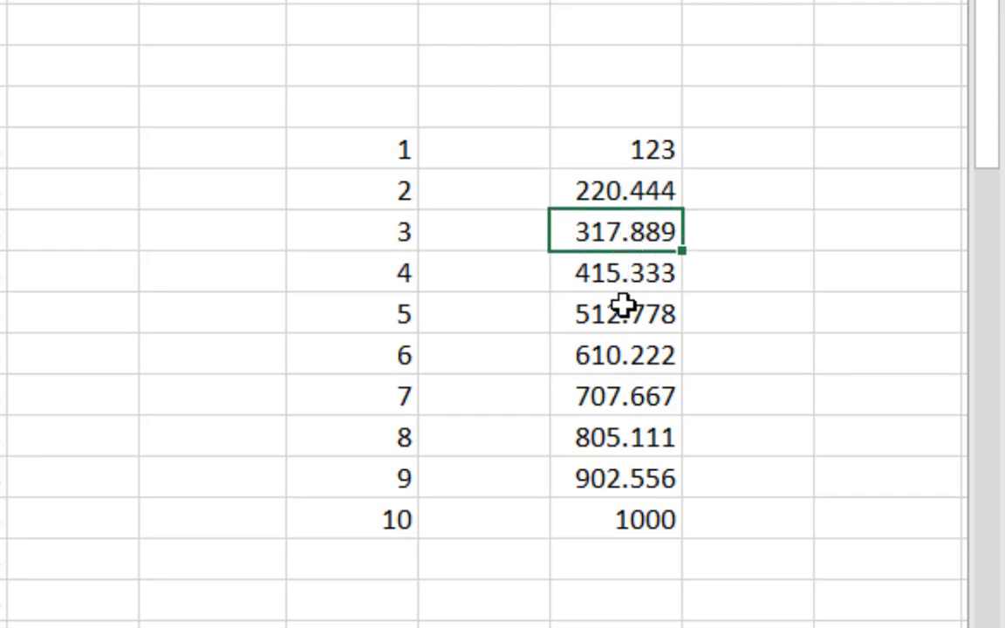
pyautogui.click(616, 506)
pyautogui.click(609, 479)
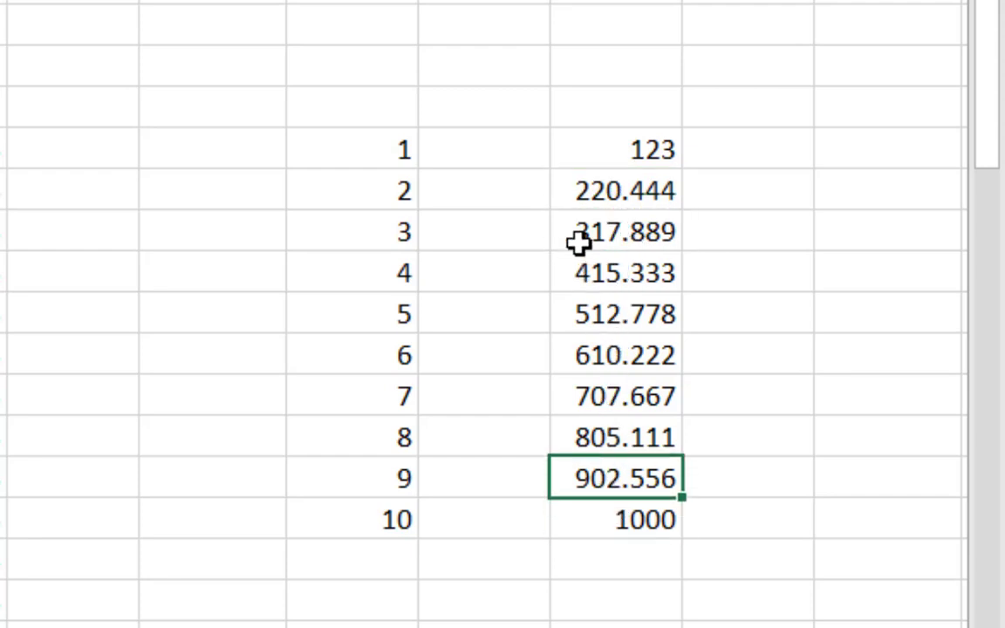
pyautogui.click(649, 150)
pyautogui.click(652, 184)
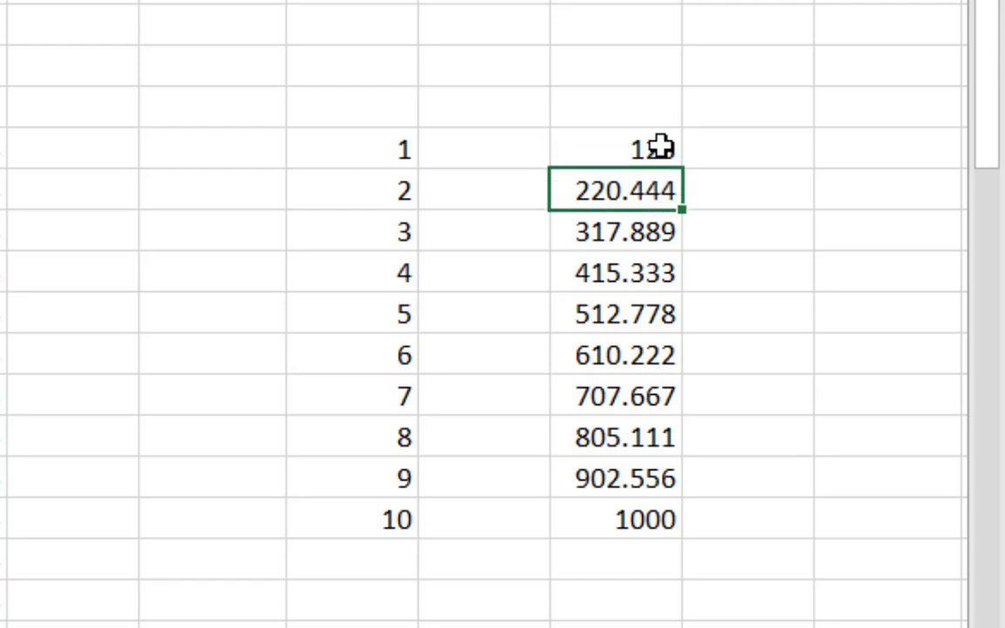
pyautogui.click(658, 146)
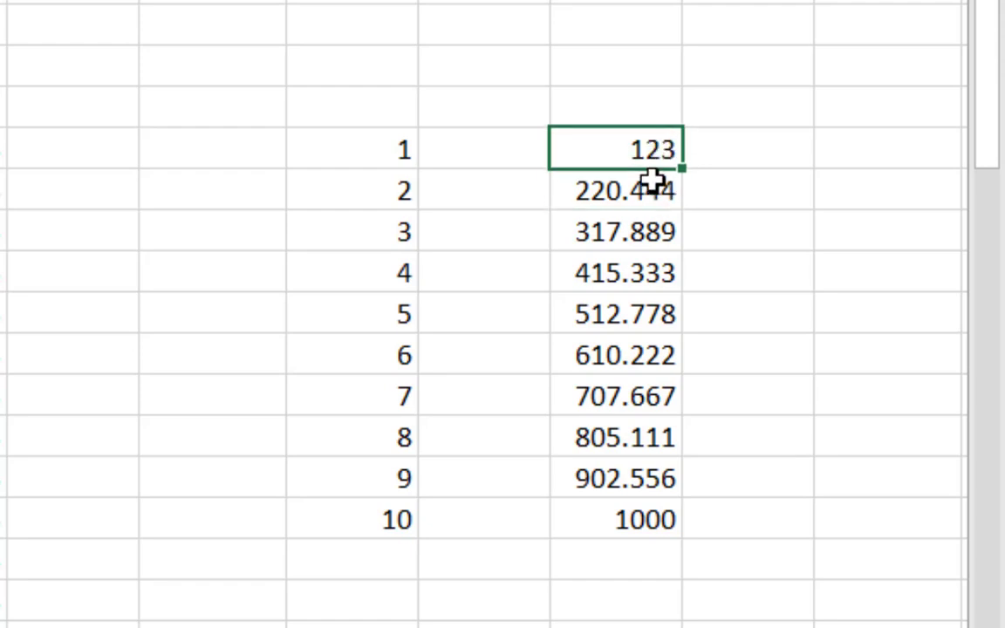
pyautogui.click(647, 189)
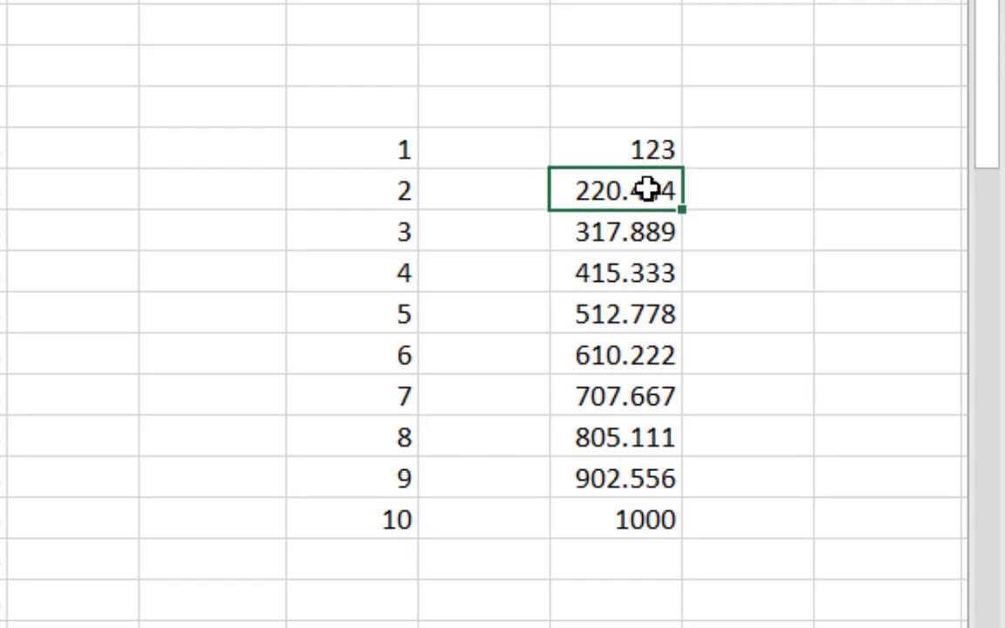
pyautogui.click(621, 232)
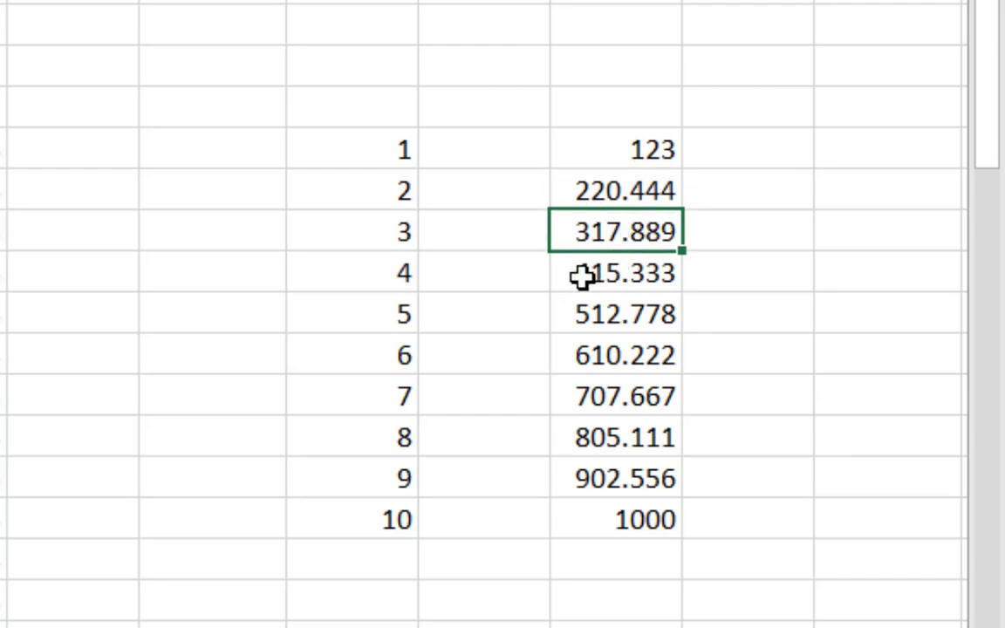
pyautogui.click(610, 277)
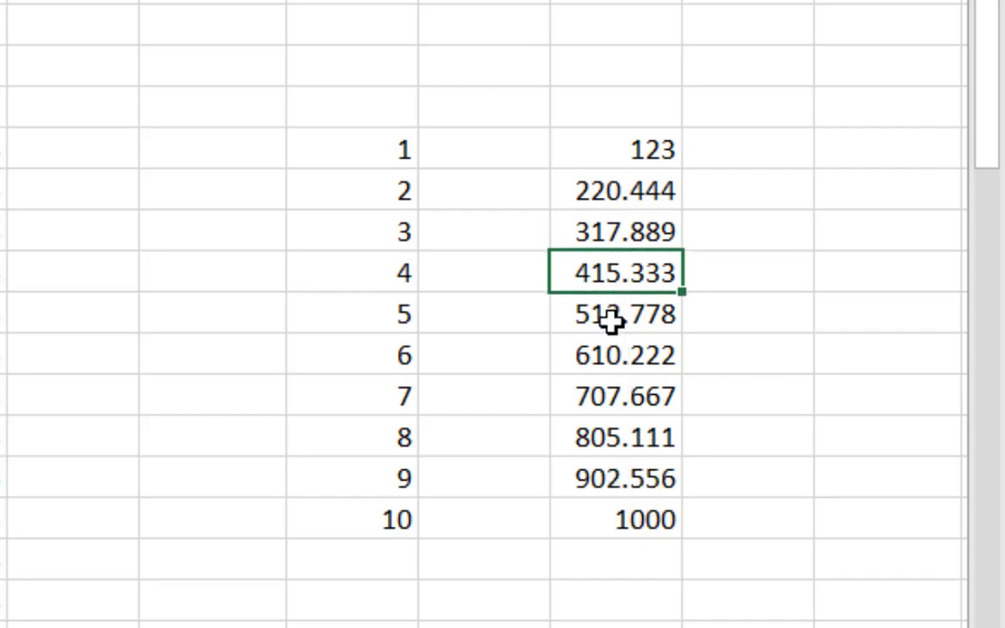
pyautogui.click(645, 520)
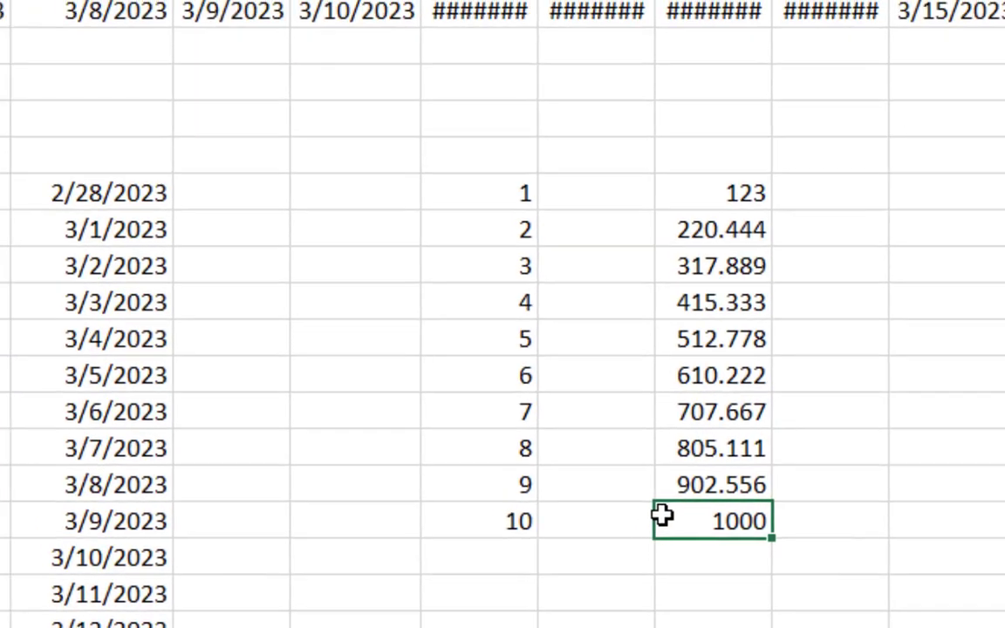
# Step: Enter 1 in cell L14 and 100 in cell L25, leaving the cells between them blank
pyautogui.click(335, 236)
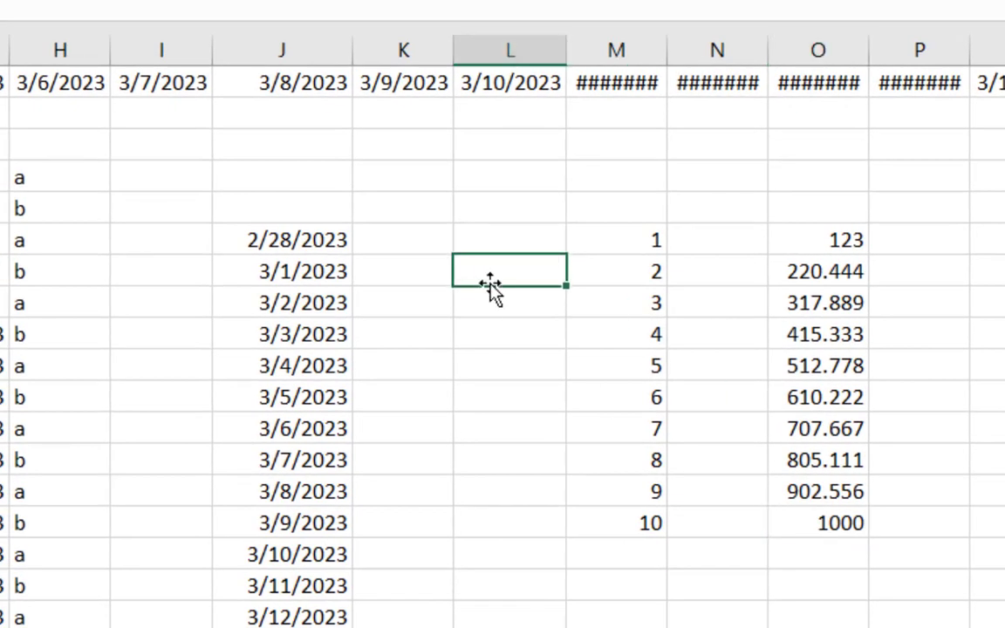
pyautogui.click(497, 365)
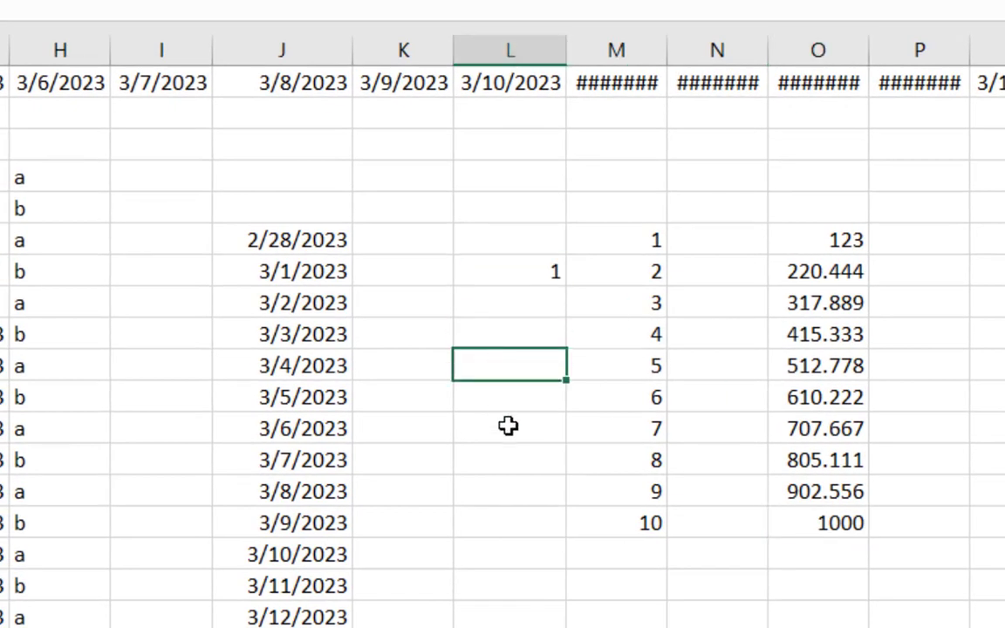
pyautogui.click(516, 605)
pyautogui.click(610, 626)
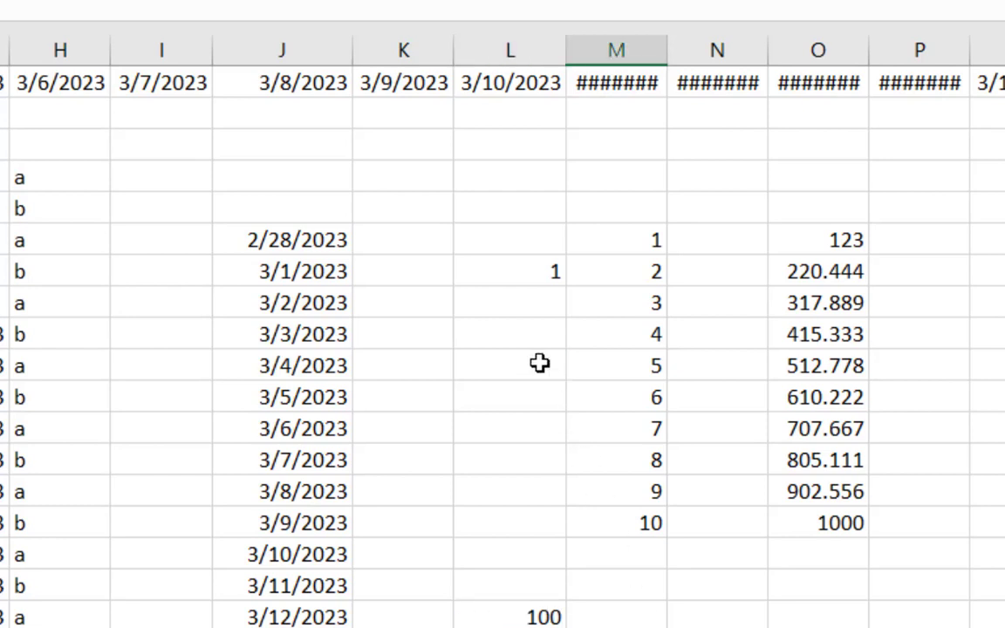
# Step: Fill L14:L25 with a series using the Trend option
pyautogui.moveTo(522, 276); pyautogui.dragTo(531, 608)
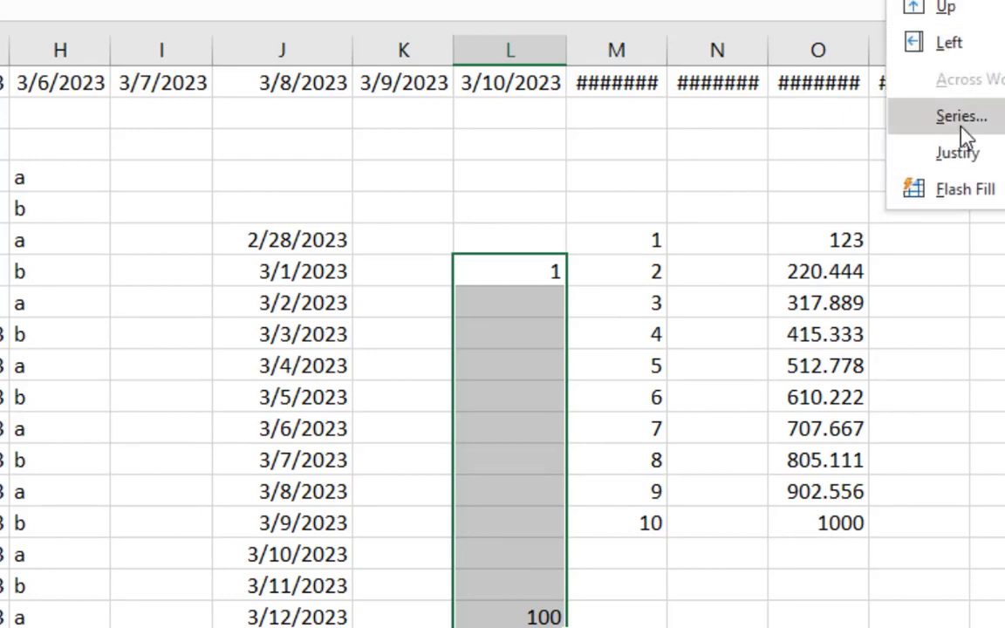
pyautogui.click(872, 115)
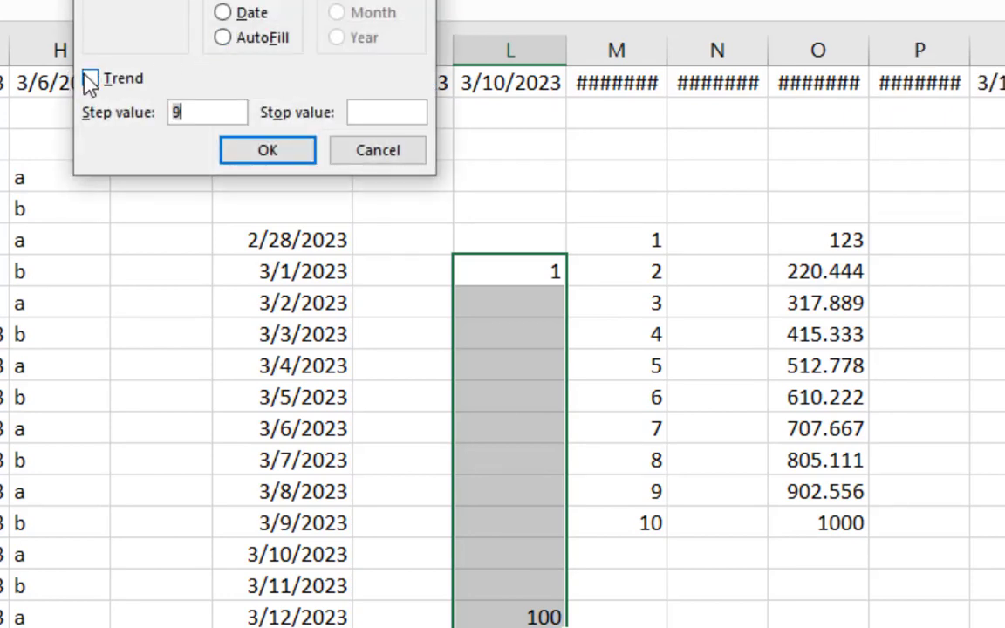
pyautogui.write('9')
pyautogui.click(90, 80)
pyautogui.click(260, 150)
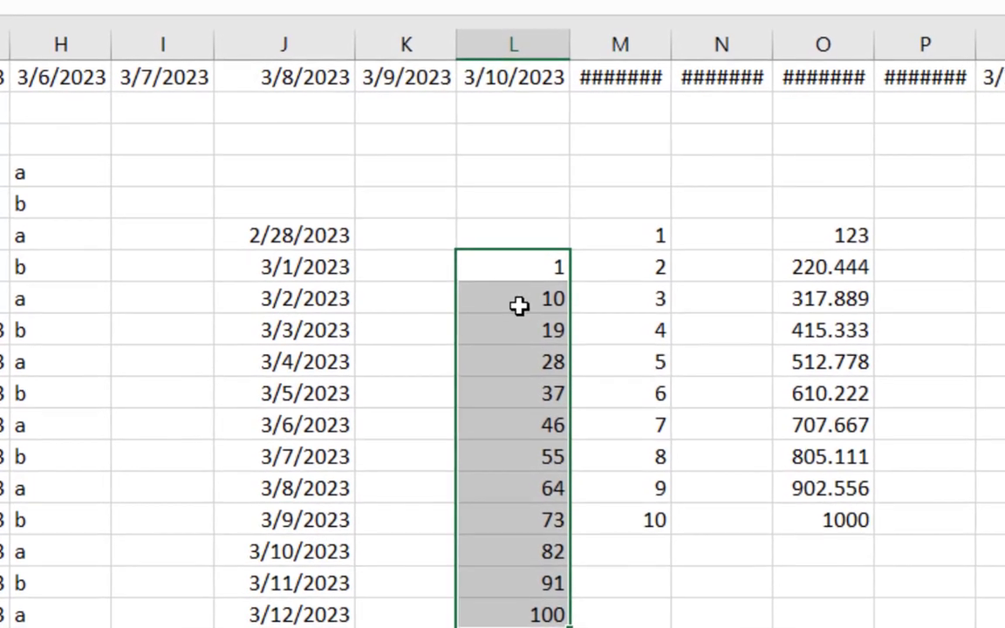
# Step: Examine the filled numbers in L14:L25 and the increments between them
pyautogui.click(520, 301)
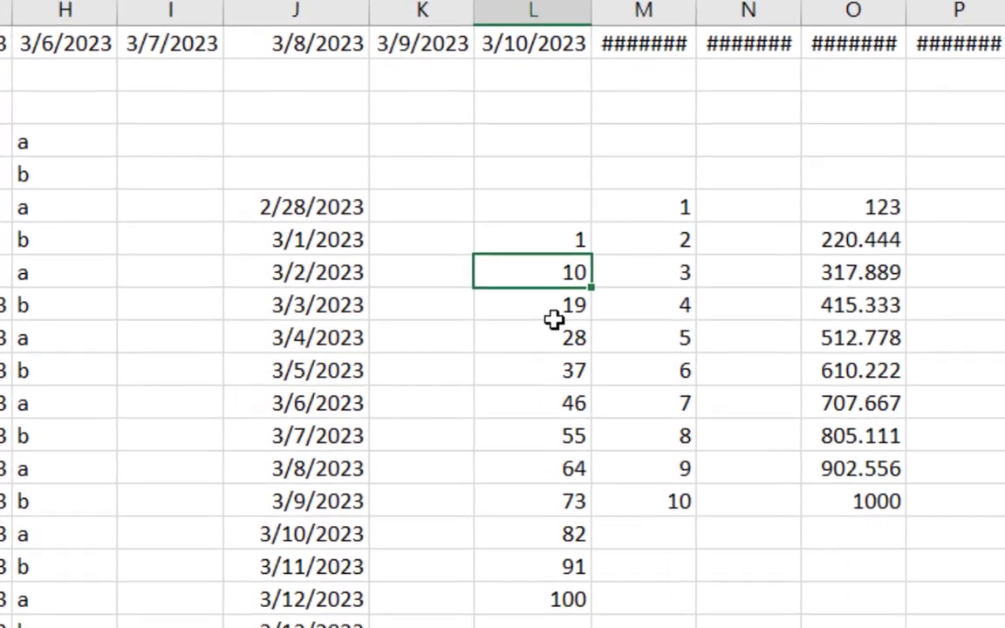
pyautogui.click(576, 240)
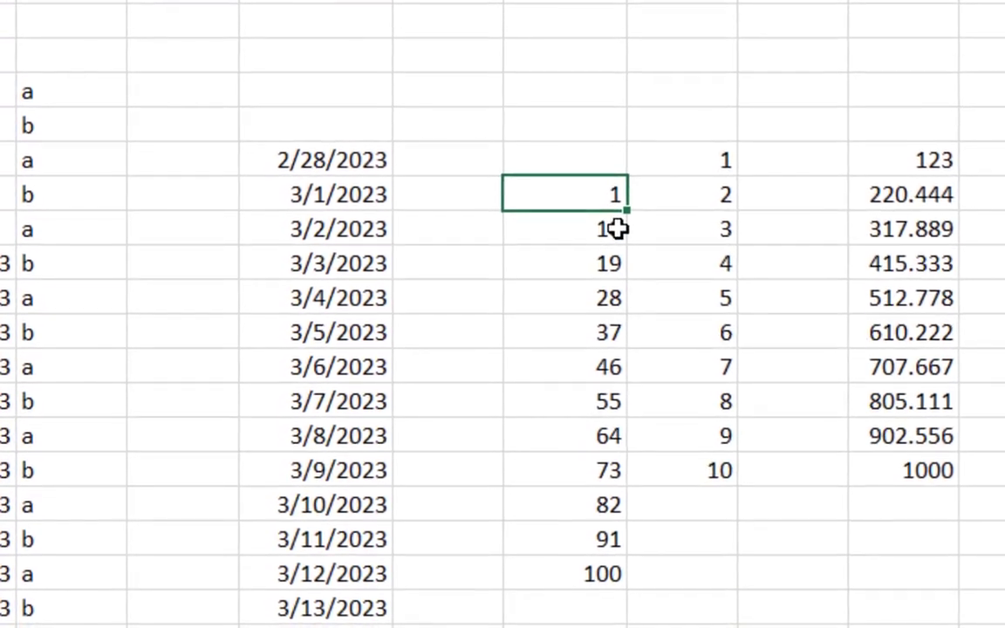
pyautogui.click(616, 229)
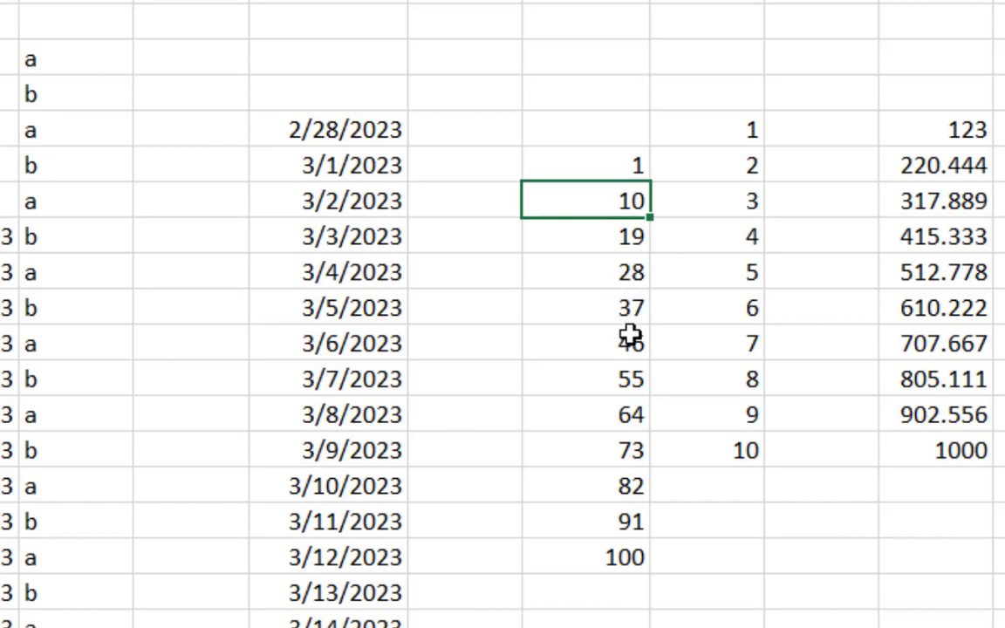
pyautogui.click(629, 557)
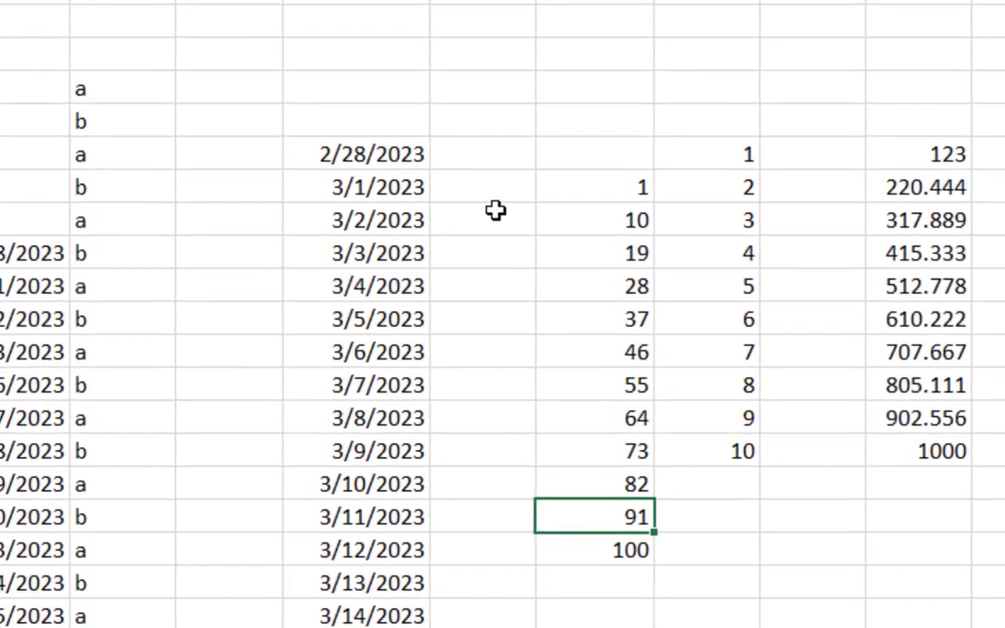
pyautogui.click(492, 214)
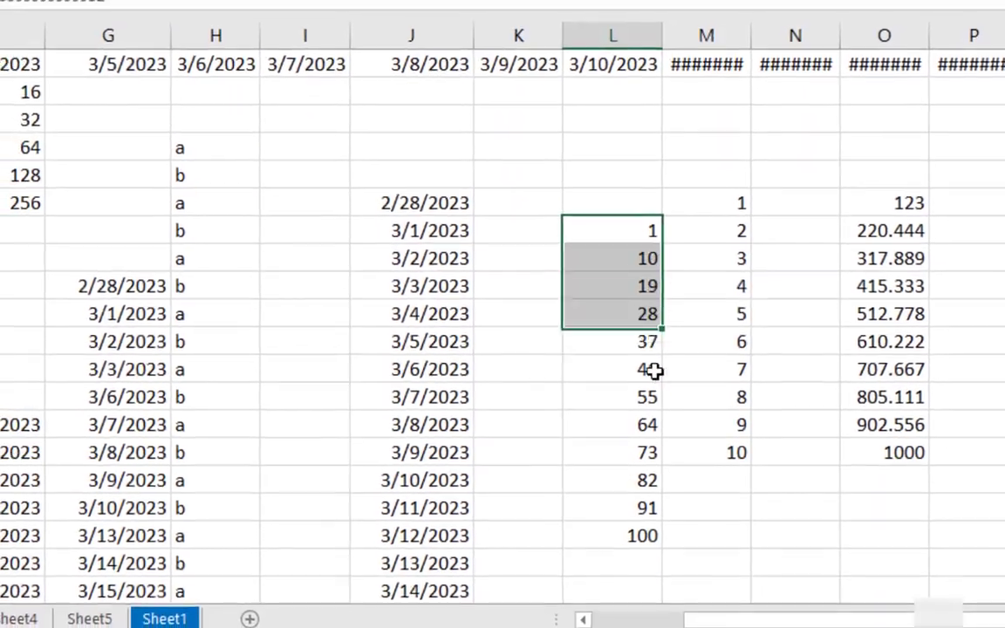
pyautogui.moveTo(623, 201); pyautogui.dragTo(653, 529)
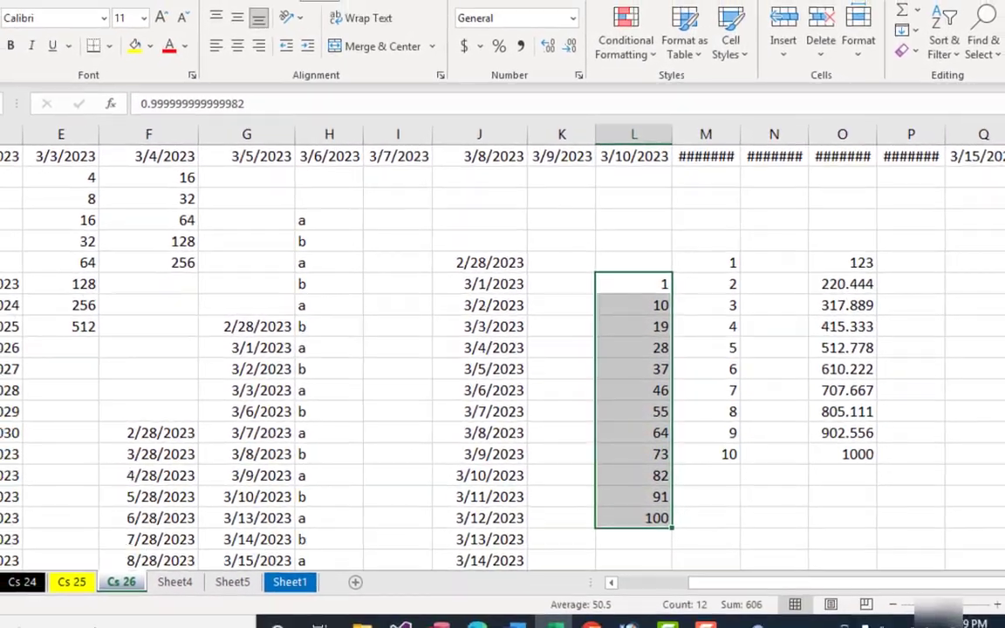
pyautogui.click(556, 299)
# Step: Review the options in the Series dialog and close it without filling anything
pyautogui.scroll(3, 556, 299)
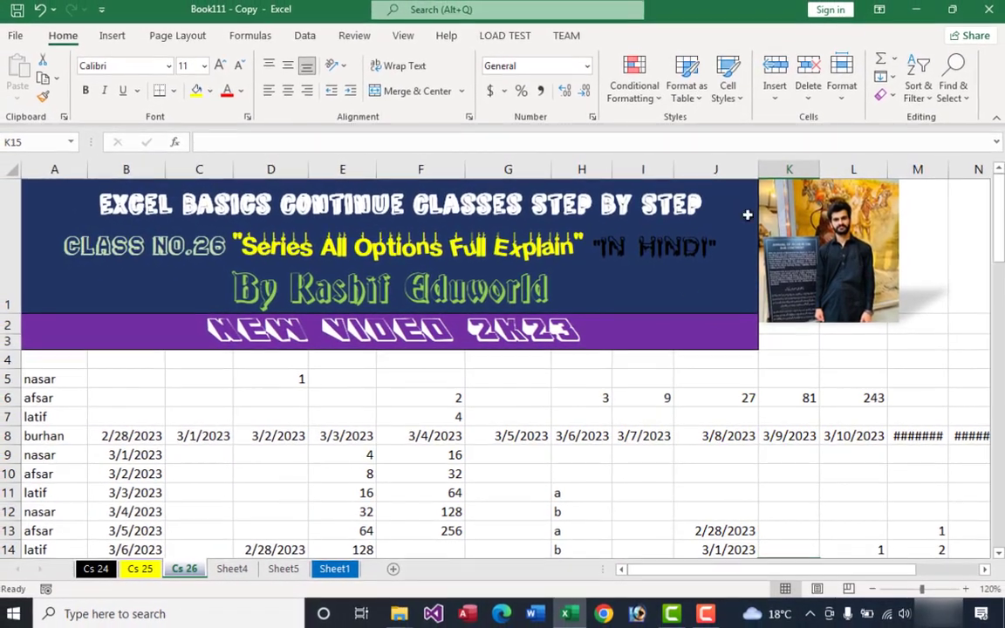
pyautogui.click(897, 65)
pyautogui.click(907, 210)
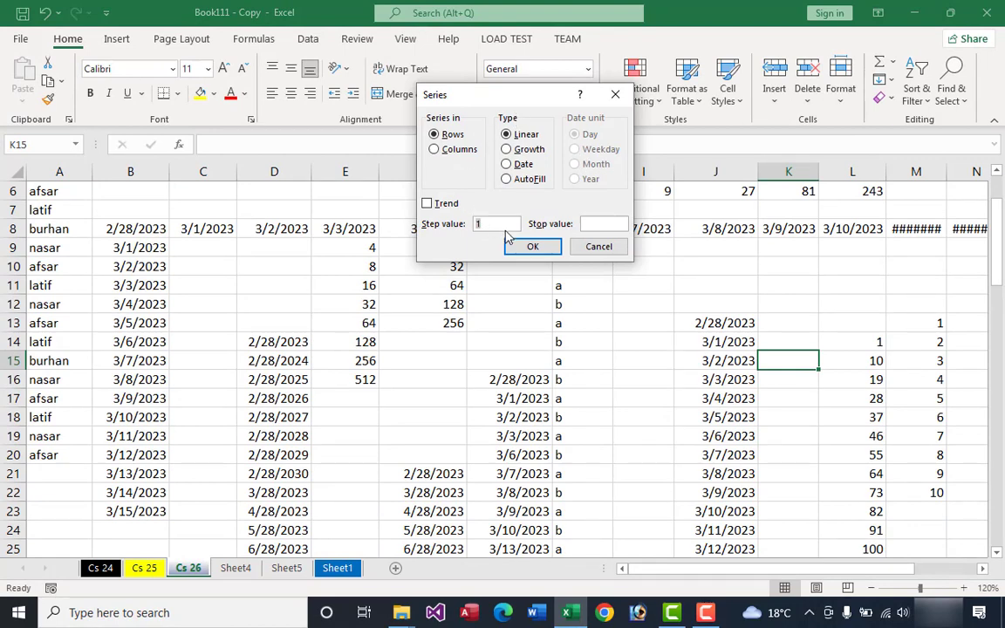
pyautogui.click(607, 251)
pyautogui.scroll(2, 585, 314)
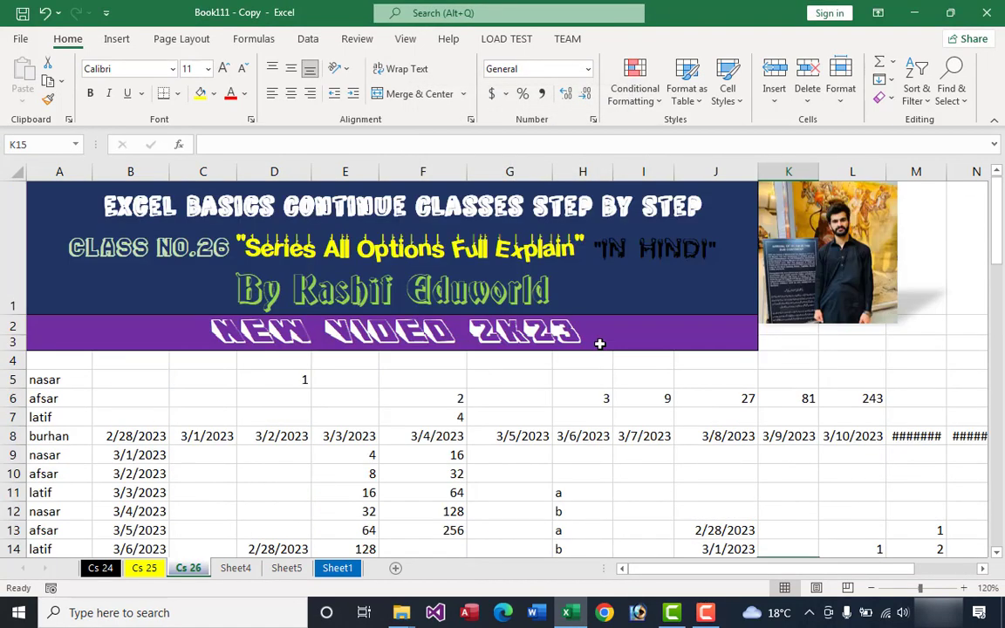